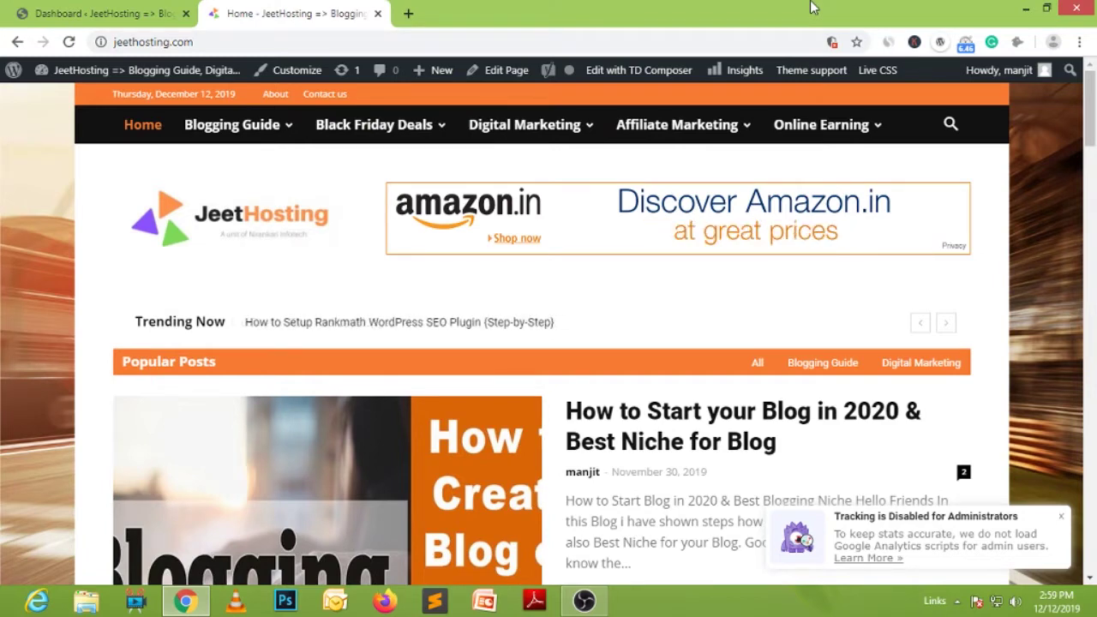
Open the blog post "How to Setup Rankmath WordPress SEO Plugin {Step-by-Step}" from the JeetHosting home page.
mouse_move(1096, 1)
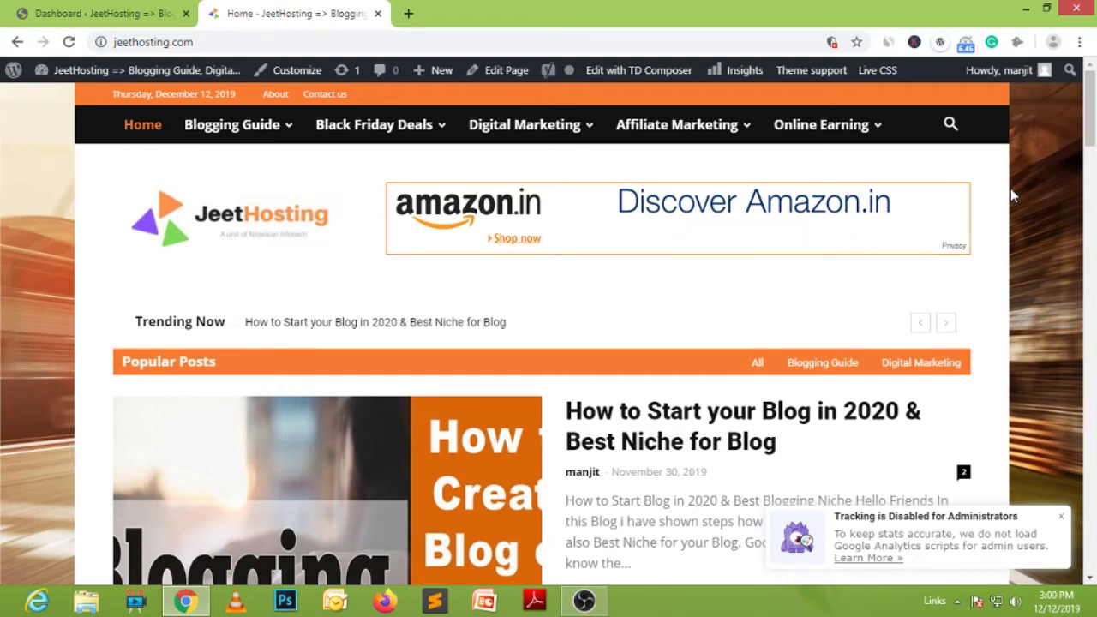
scroll(1011, 193, down, 4)
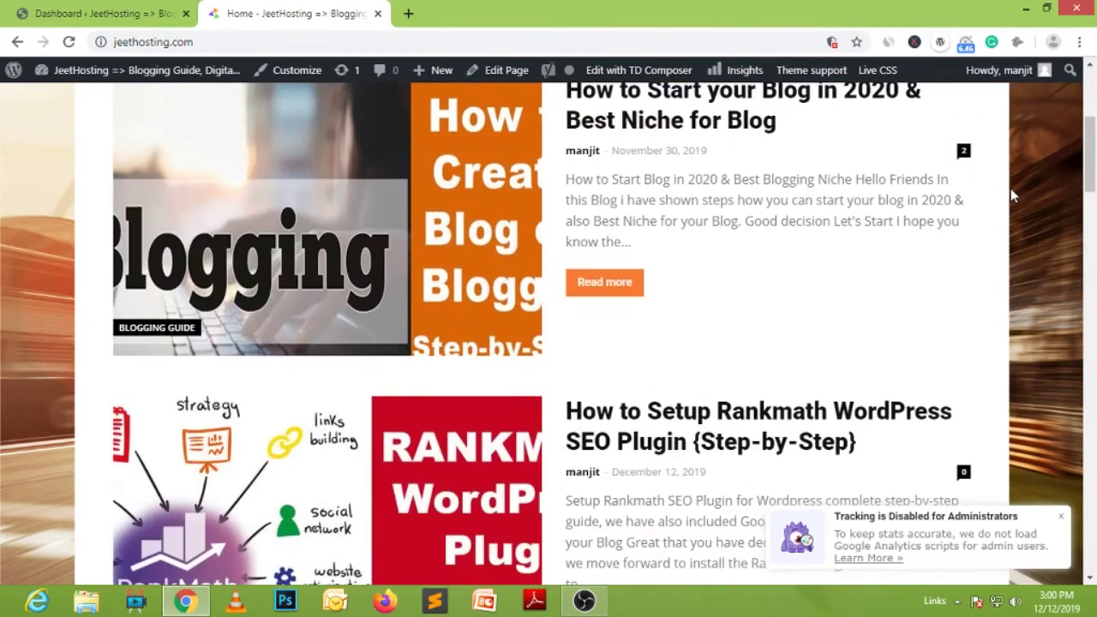
scroll(1010, 190, down, 4)
scroll(1011, 191, up, 3)
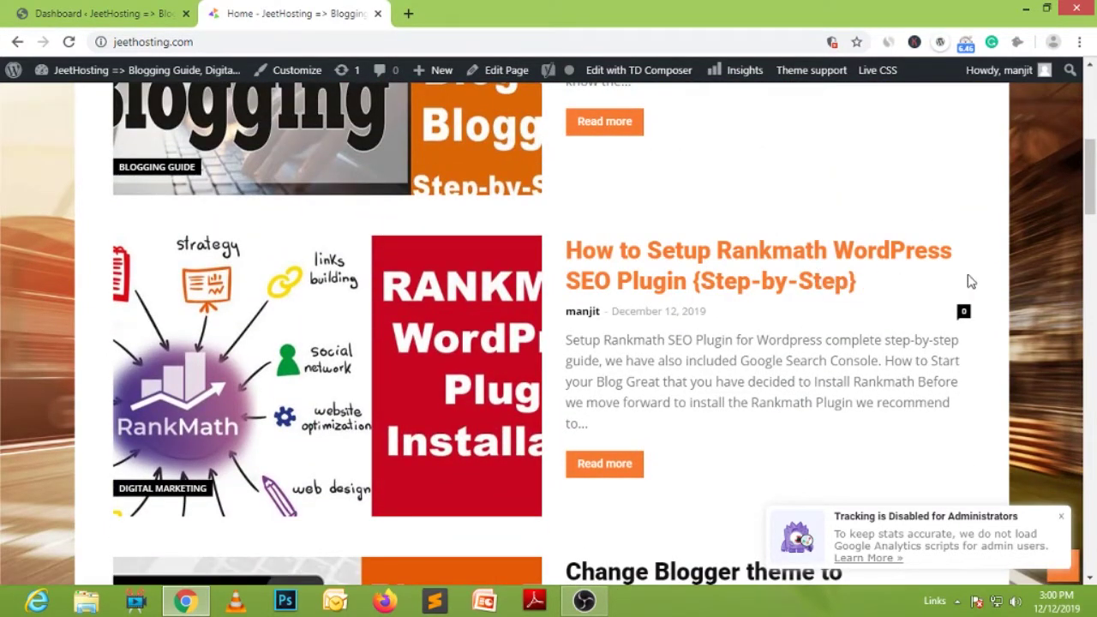
click(777, 280)
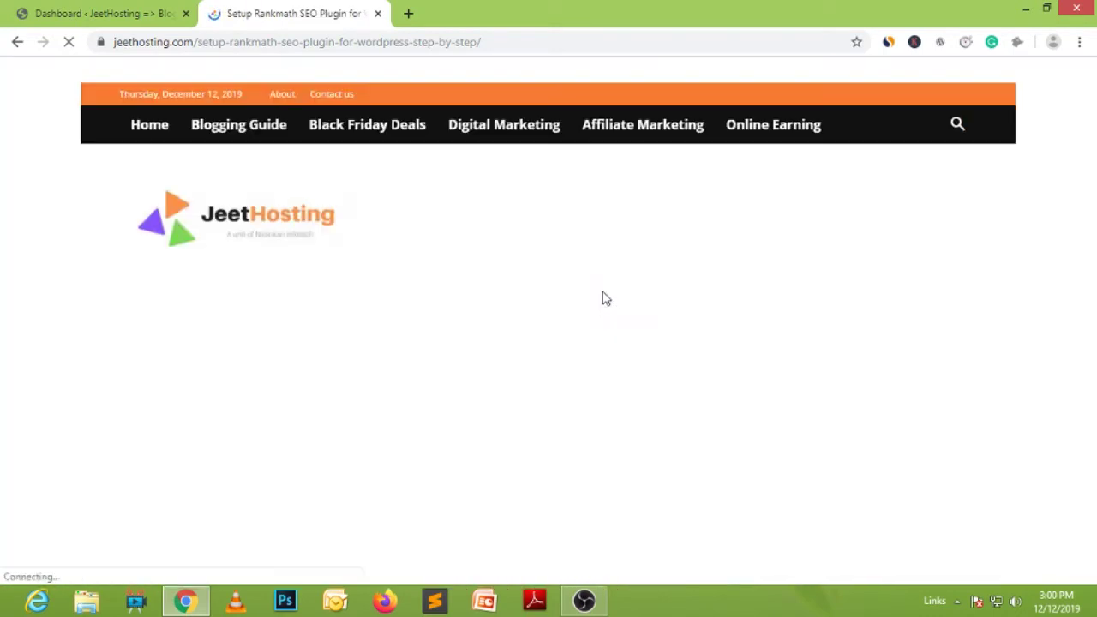
Look through the Rankmath setup guide, from the table of contents to the Google Search Console authorization and sitemap sections.
scroll(605, 297, down, 4)
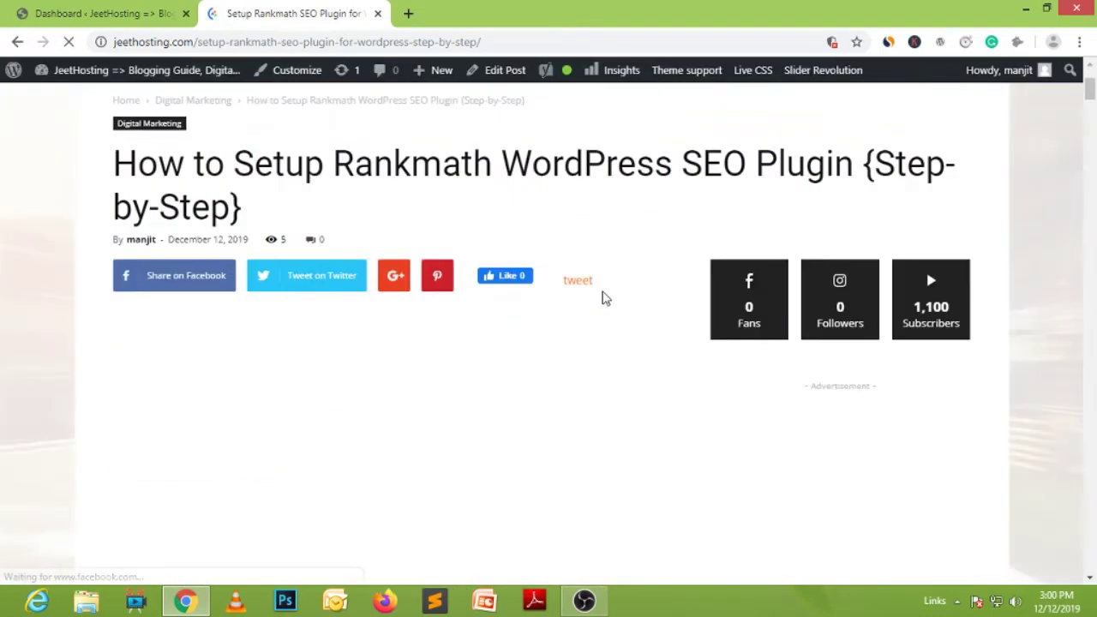
scroll(606, 298, down, 15)
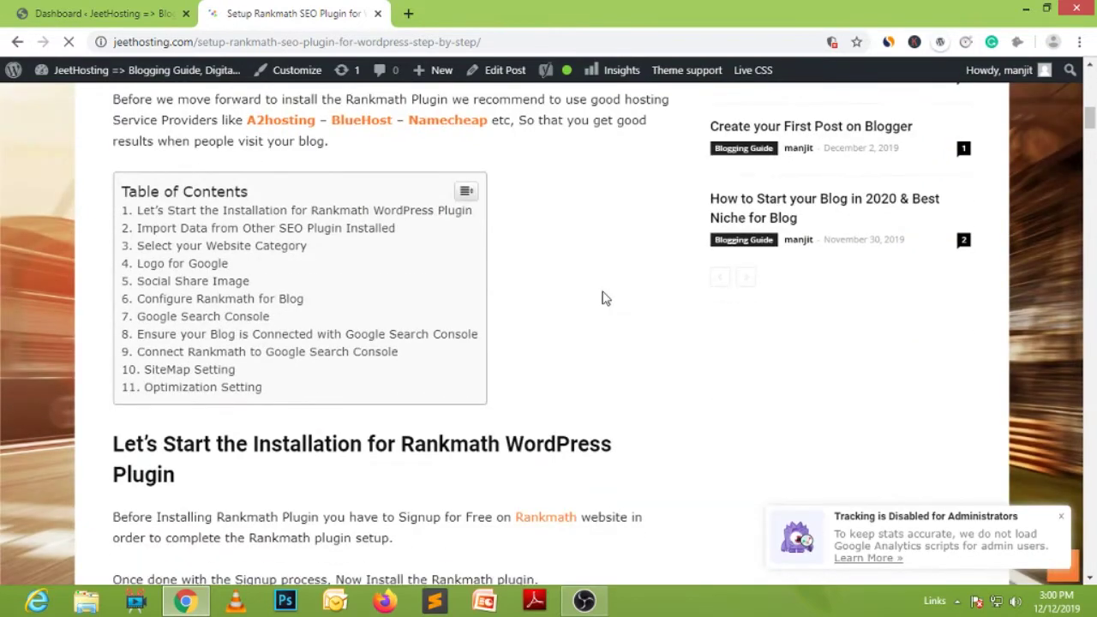
scroll(606, 298, down, 8)
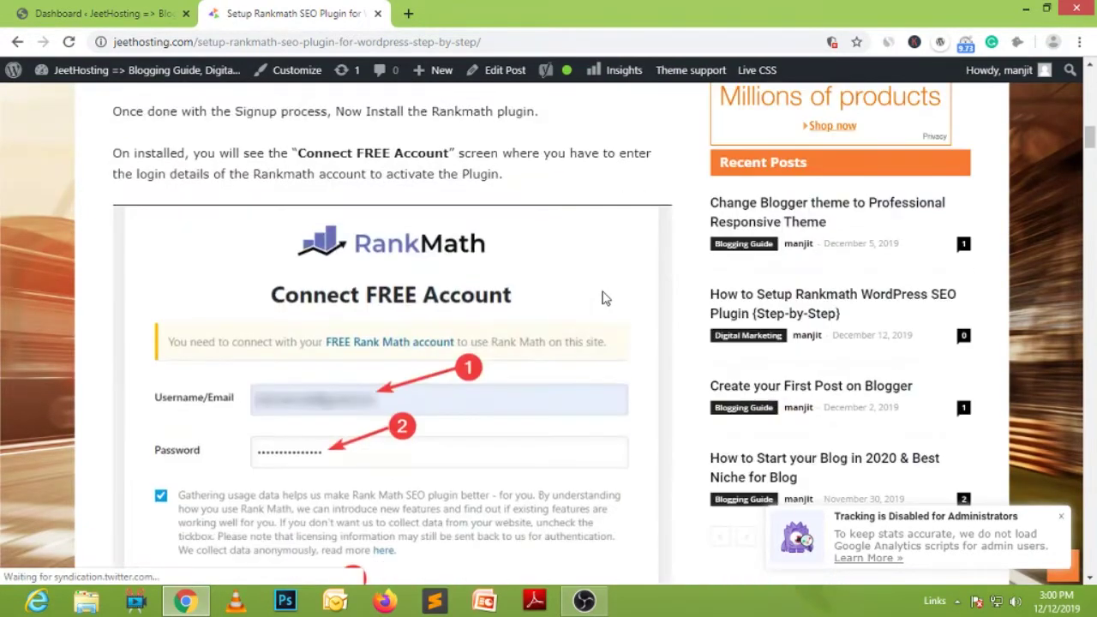
scroll(603, 298, down, 10)
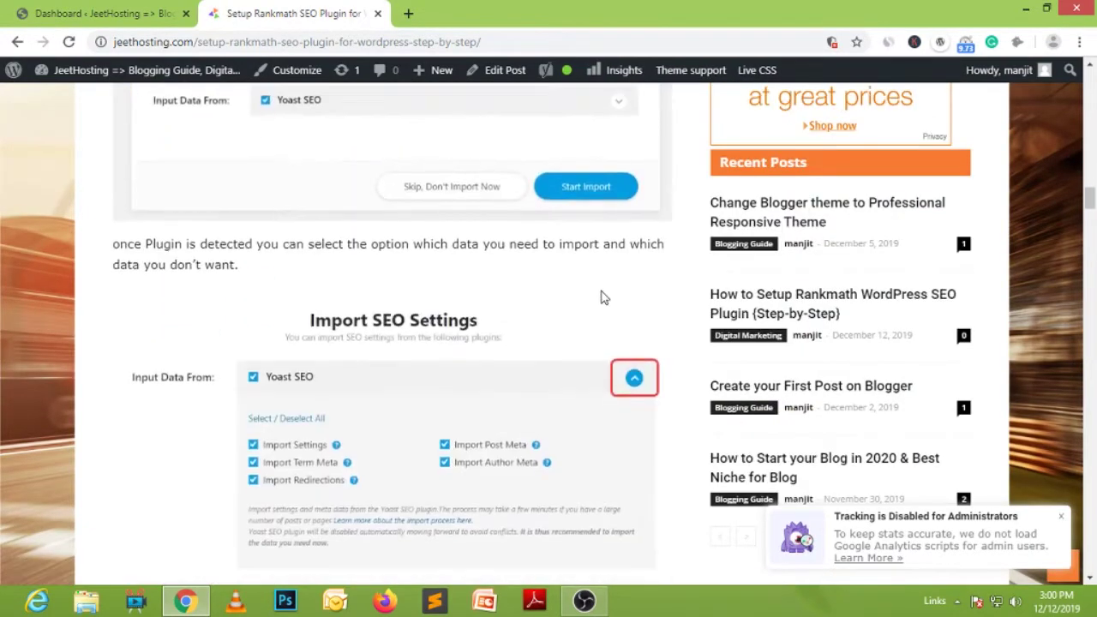
scroll(604, 298, down, 10)
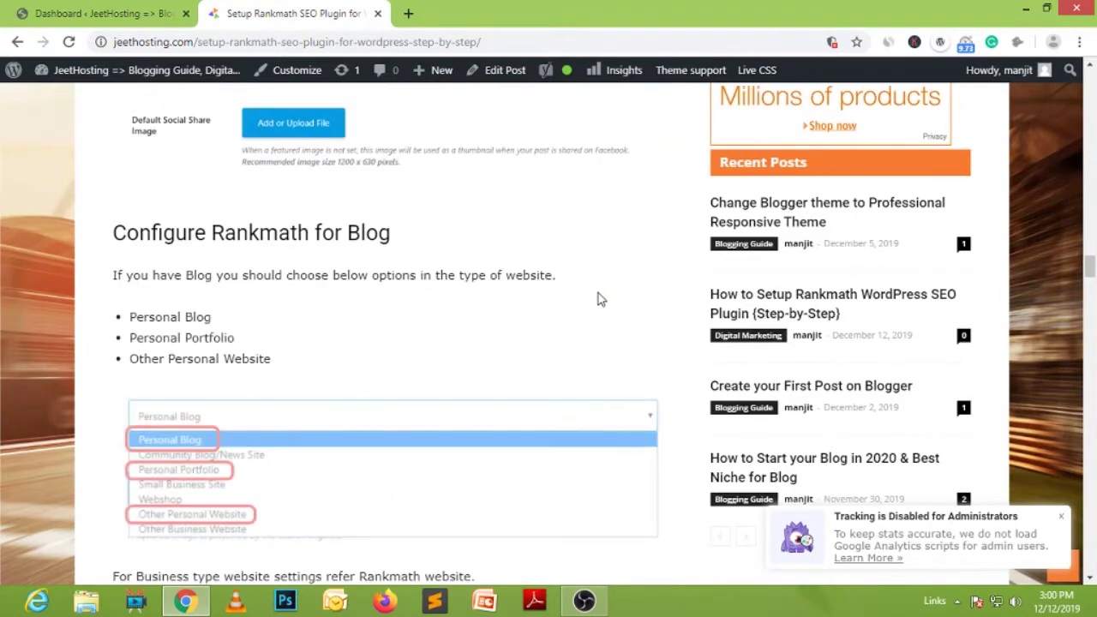
scroll(598, 297, down, 9)
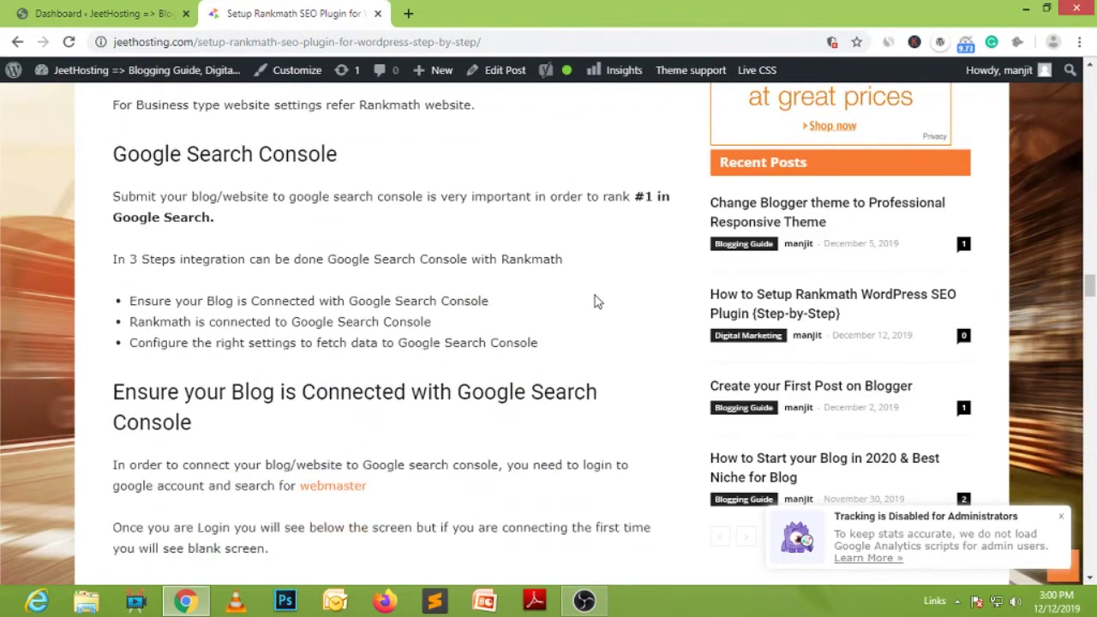
scroll(598, 301, down, 10)
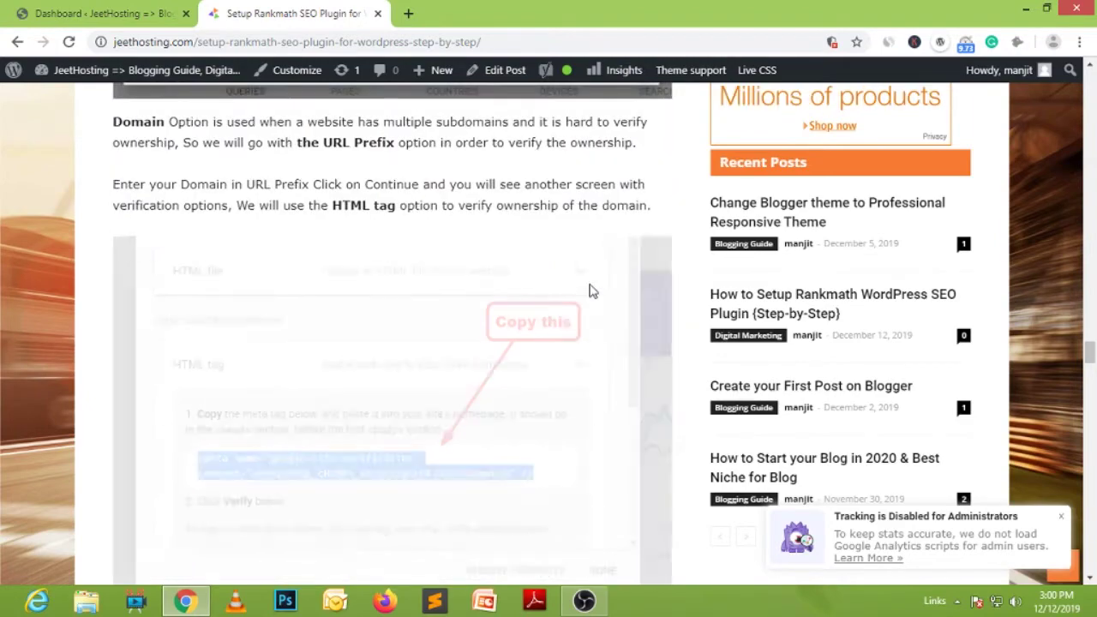
scroll(590, 292, down, 10)
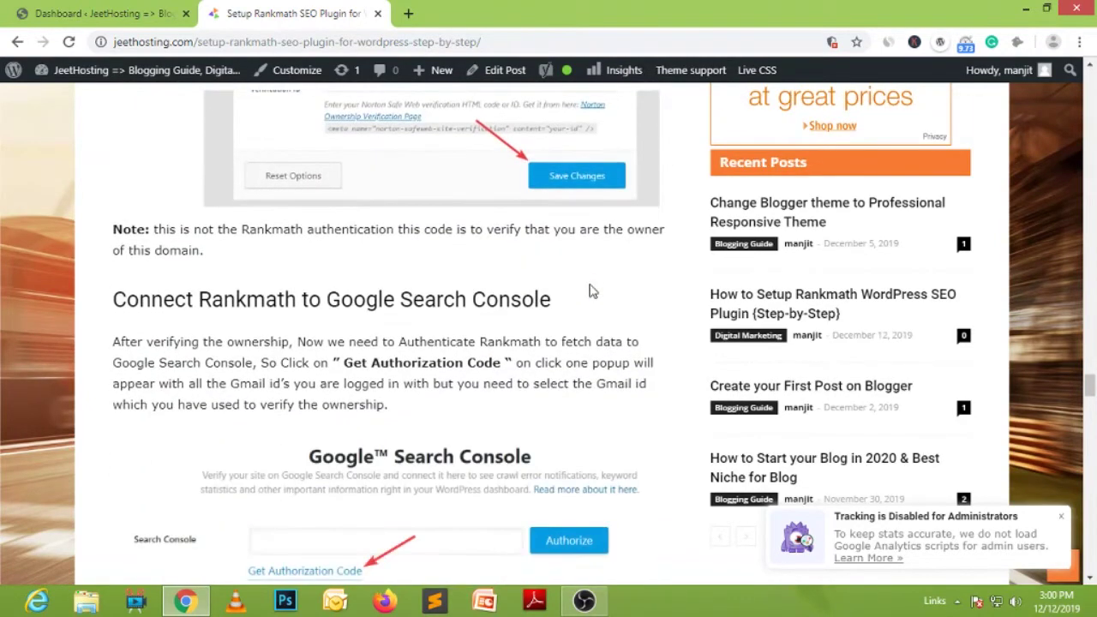
scroll(590, 291, down, 11)
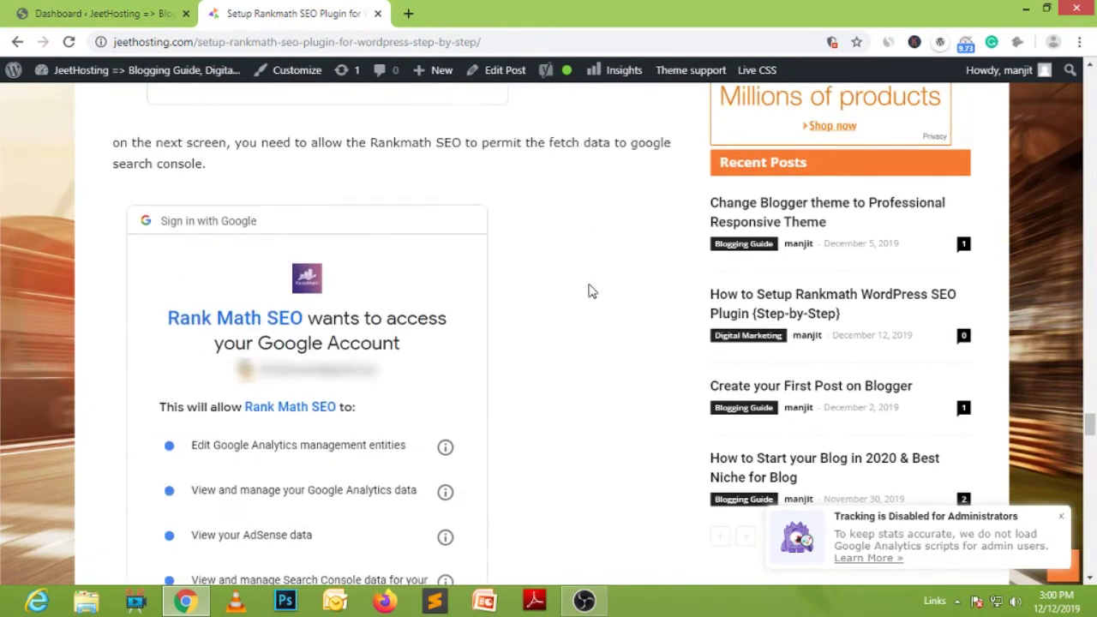
scroll(414, 342, down, 12)
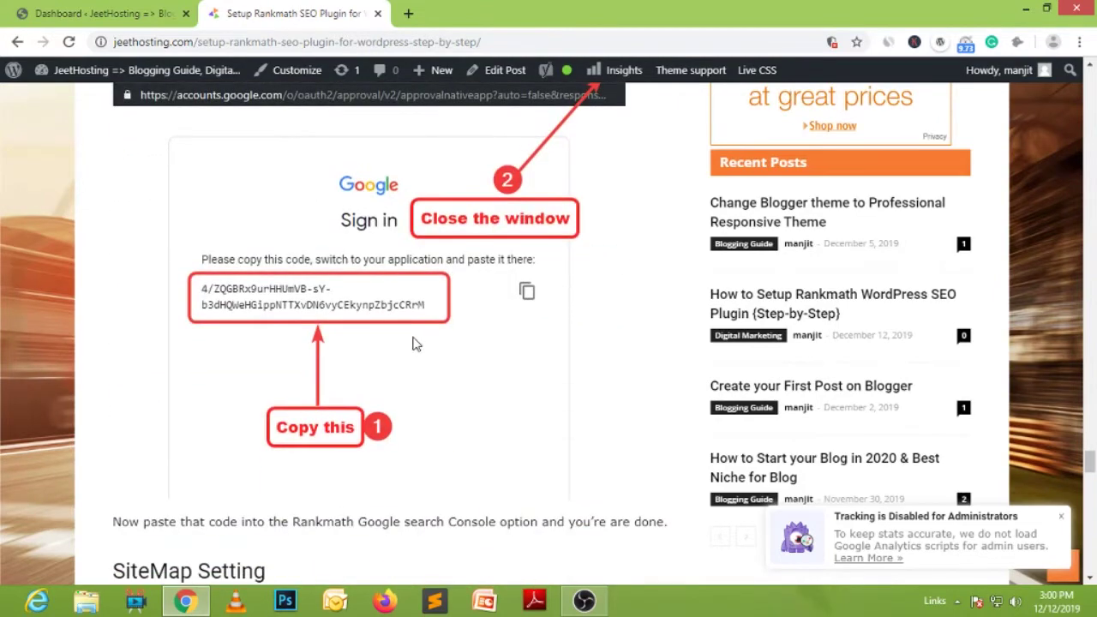
scroll(414, 343, up, 20)
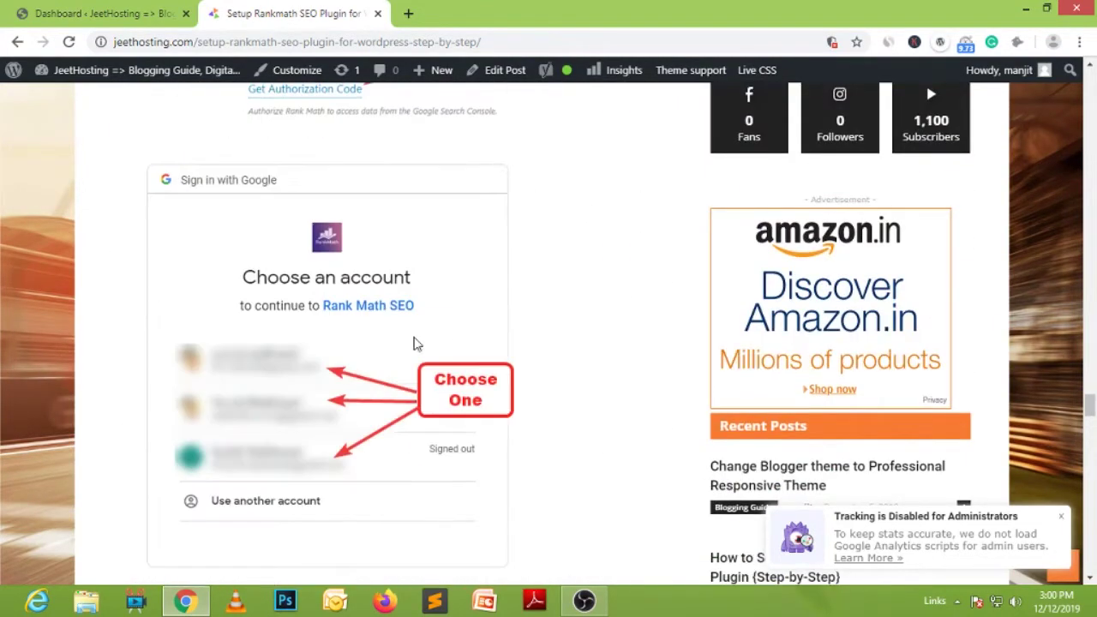
scroll(413, 343, up, 20)
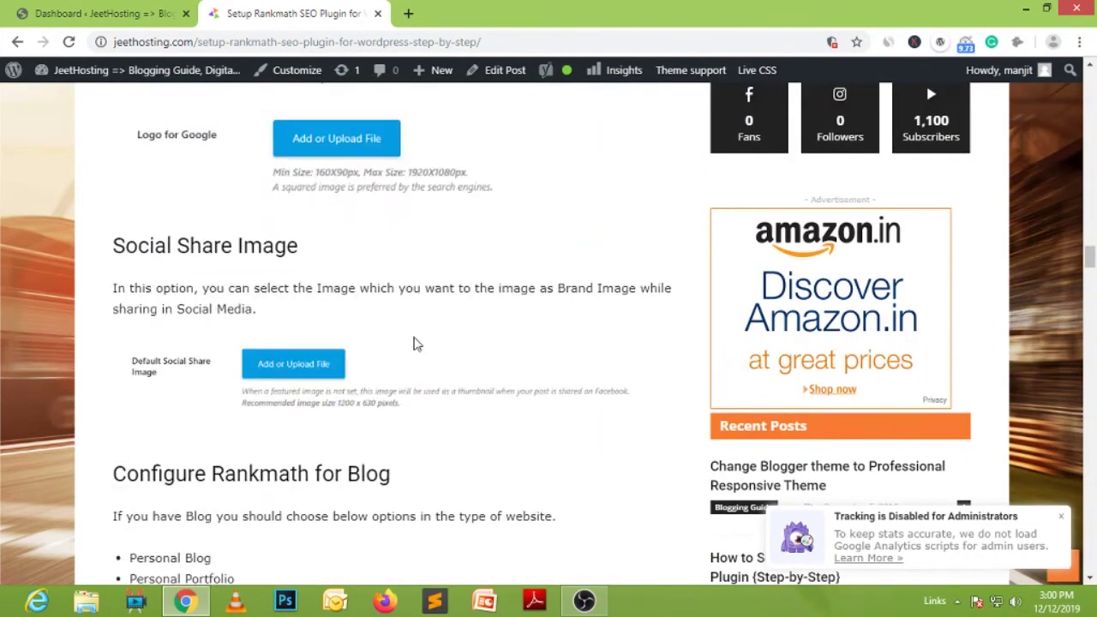
scroll(414, 343, up, 20)
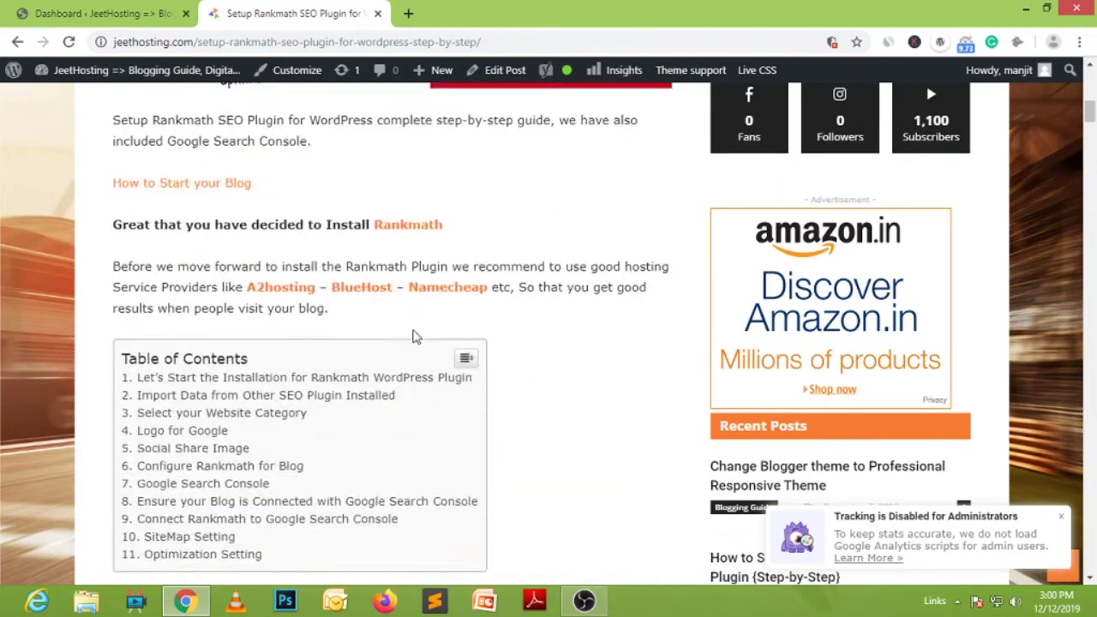
scroll(414, 334, up, 5)
Return to the site's WordPress dashboard and open the page for adding new plugins.
click(166, 13)
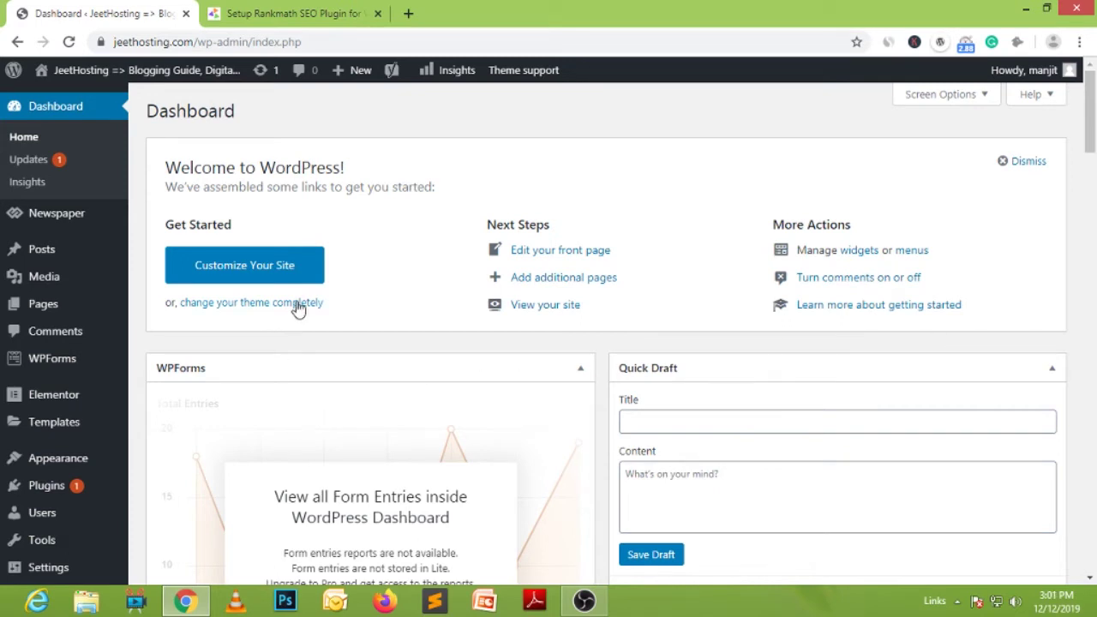
mouse_move(391, 81)
scroll(335, 367, down, 1)
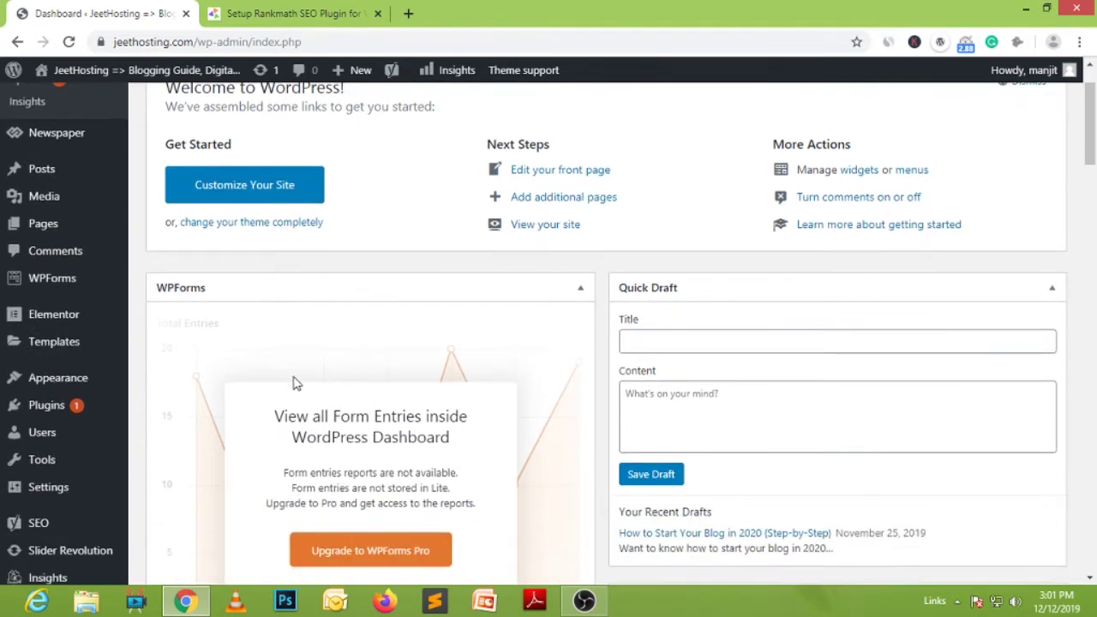
mouse_move(47, 411)
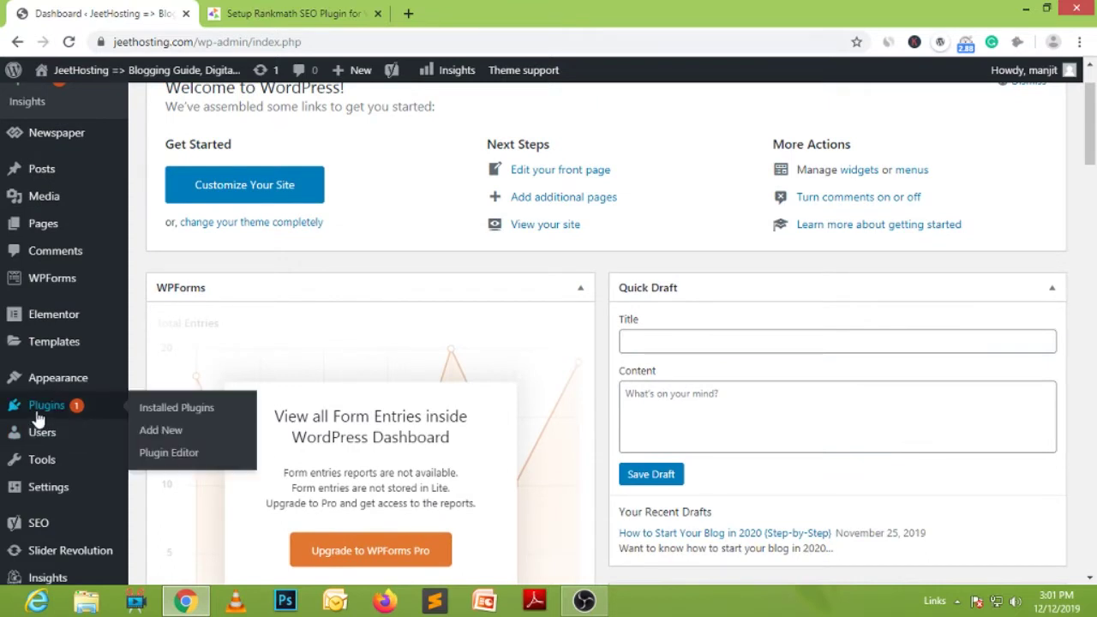
click(155, 429)
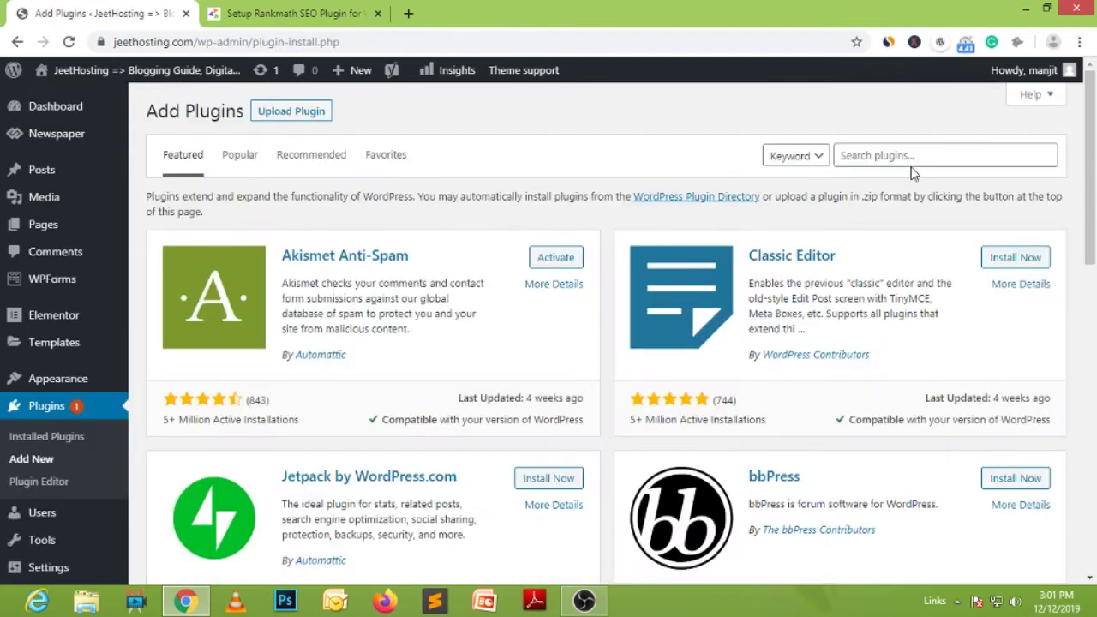
Search the plugin directory for "rankmath", and install and activate the "WordPress SEO Plugin – Rank Math" plugin.
click(911, 155)
text(rankmath)
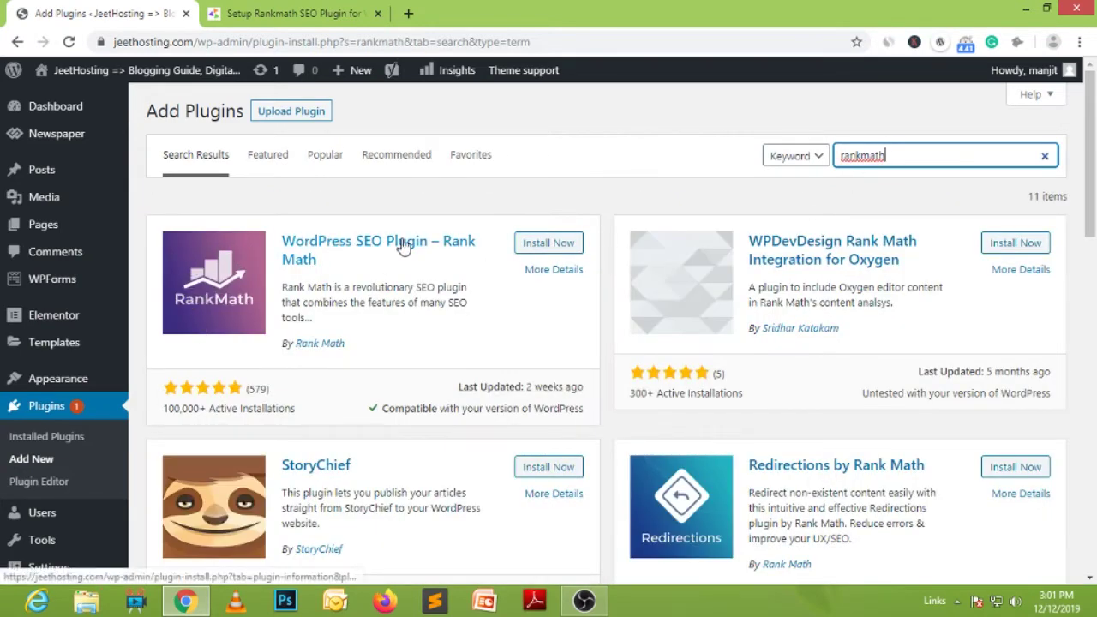
click(558, 244)
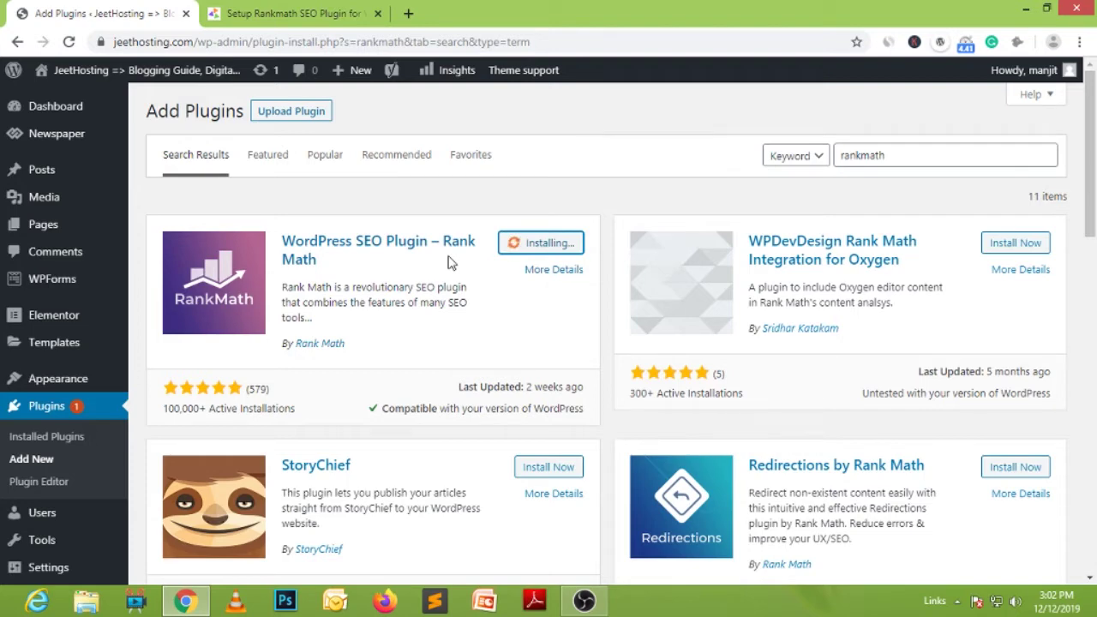
click(565, 247)
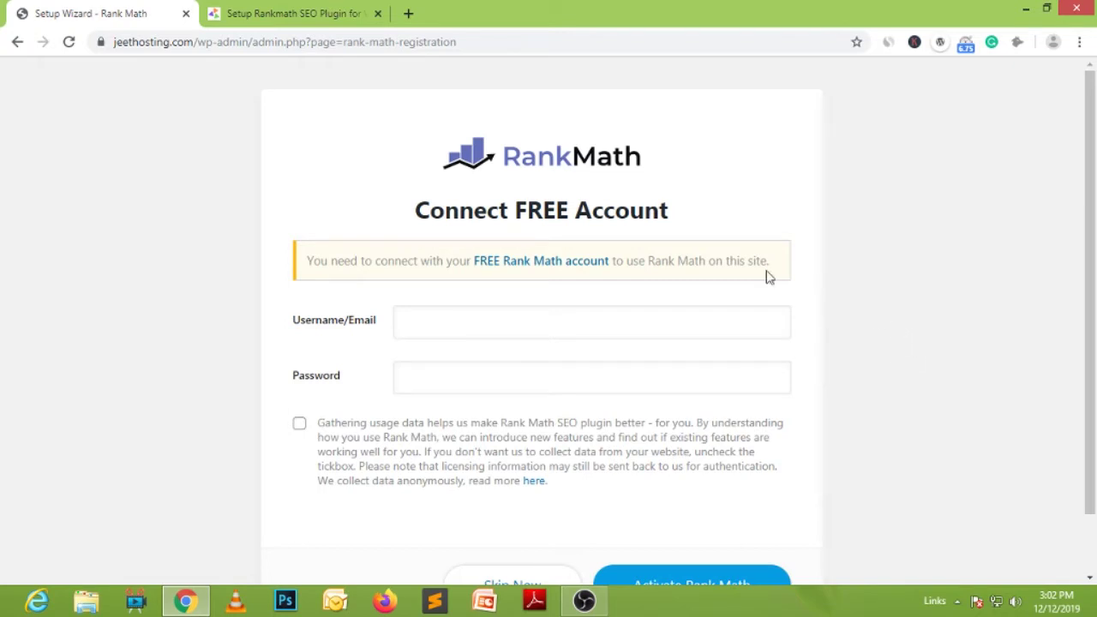
Open the free Rank Math account sign-up page in a separate browser tab and register with Facebook.
scroll(982, 300, down, 1)
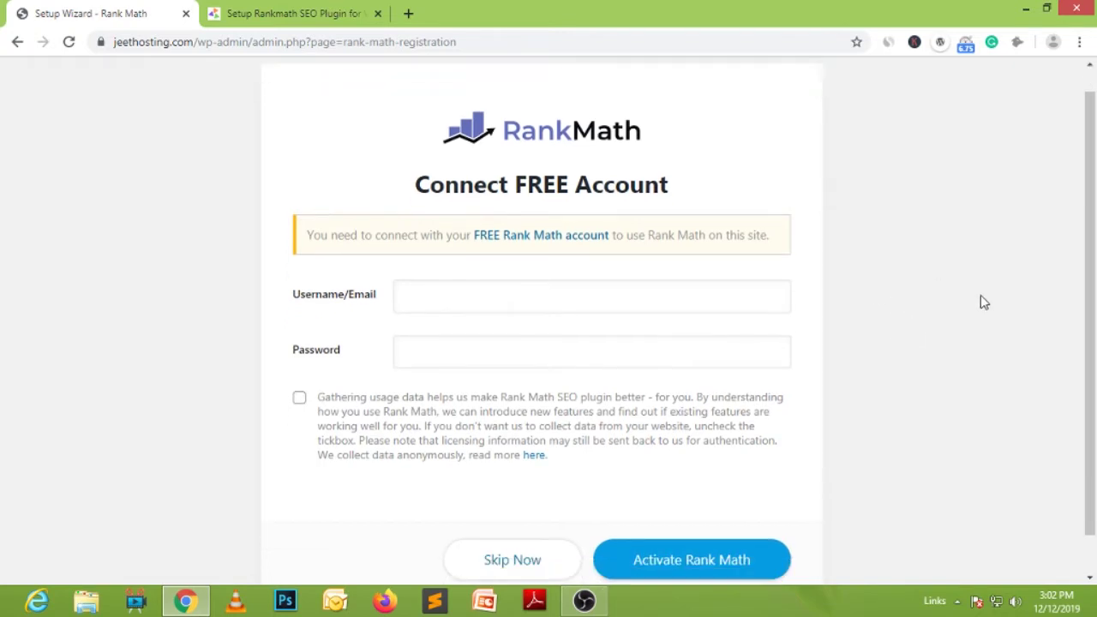
scroll(984, 302, up, 1)
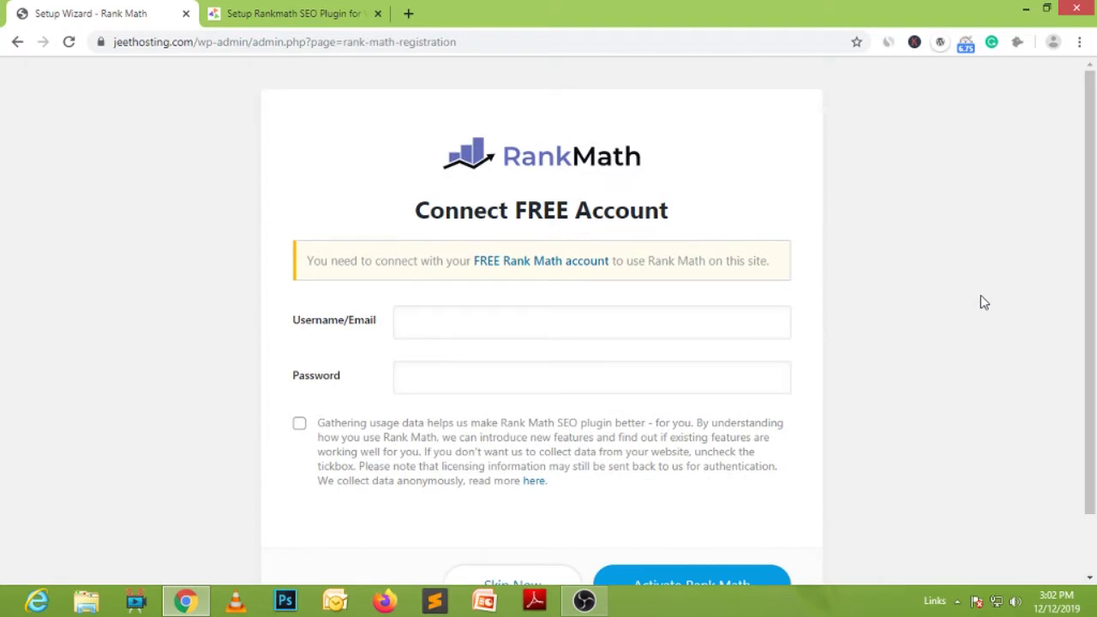
right_click(562, 271)
click(601, 277)
click(336, 10)
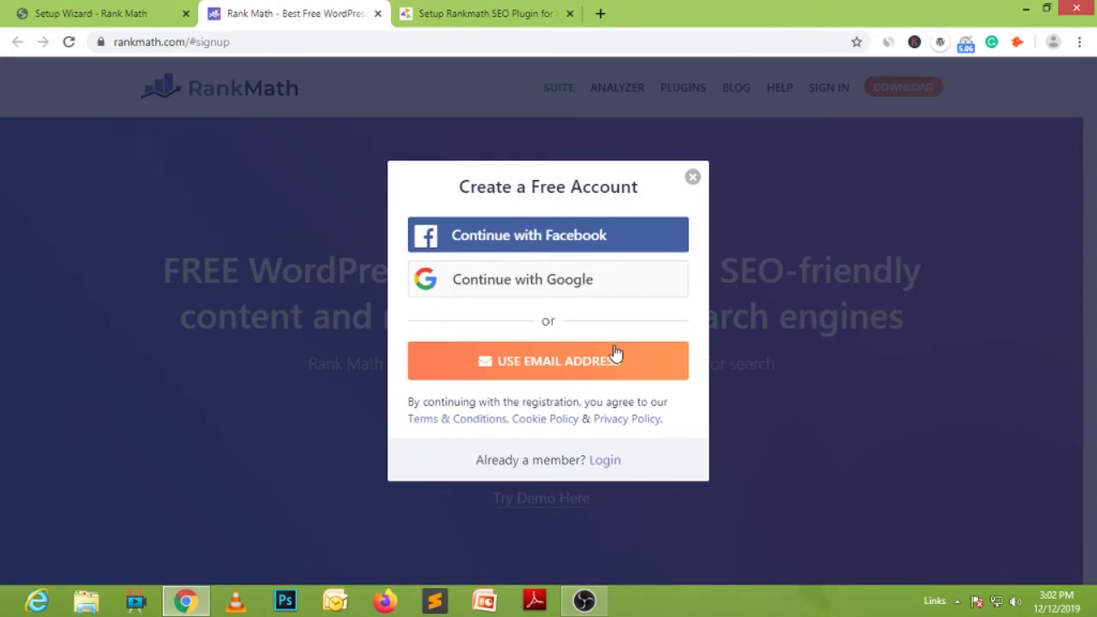
click(520, 238)
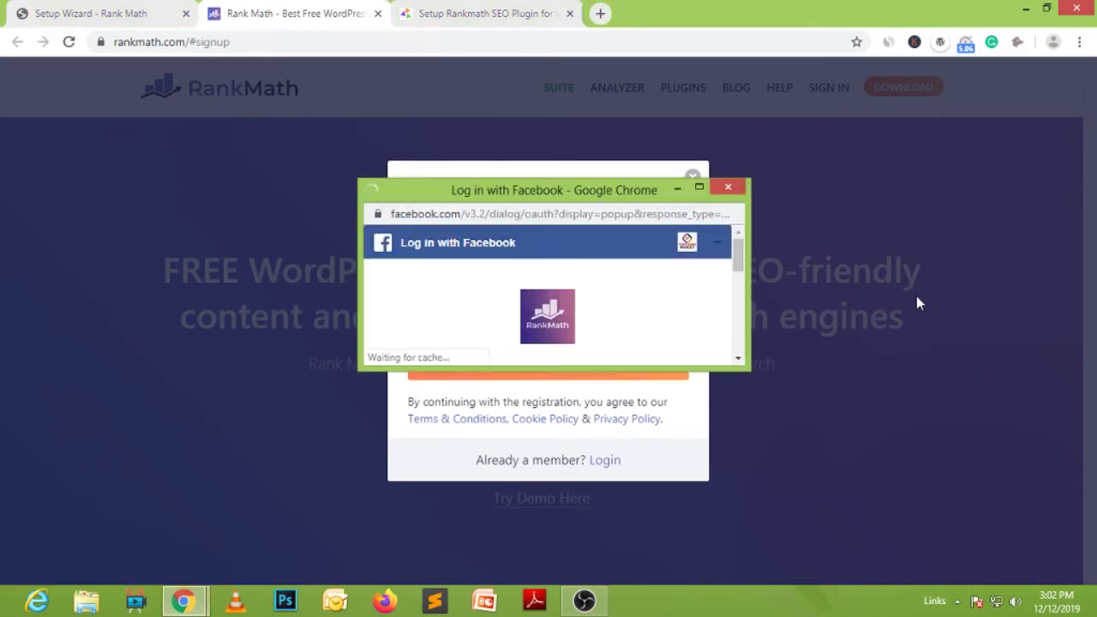
click(600, 351)
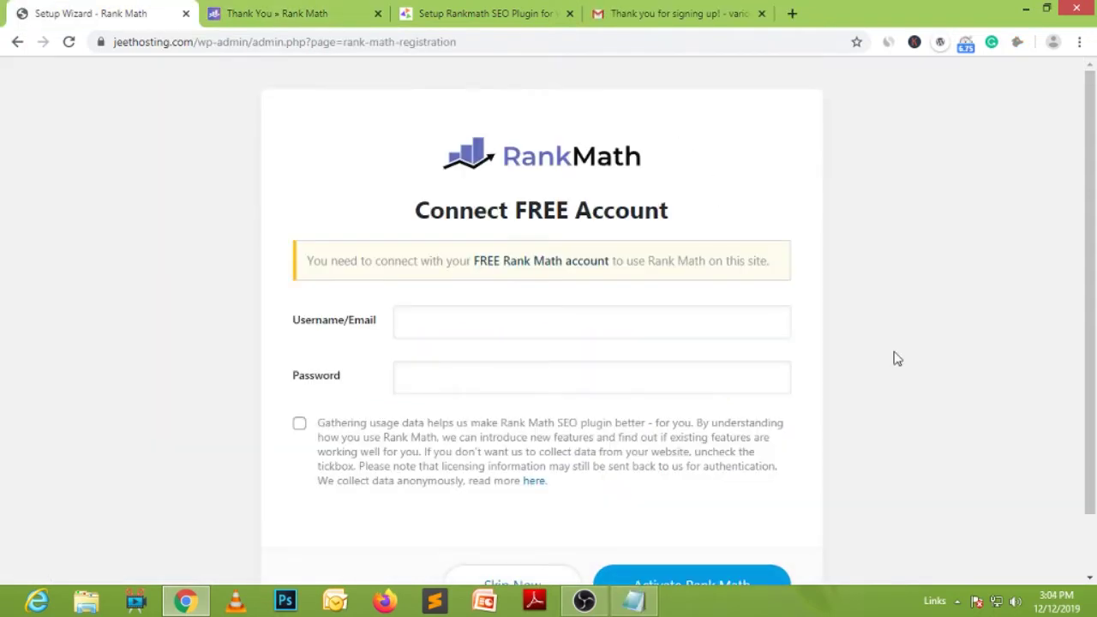
Fill in the Rank Math account username and paste the account password in the Connect FREE Account form.
click(478, 364)
click(444, 319)
text(techguru)
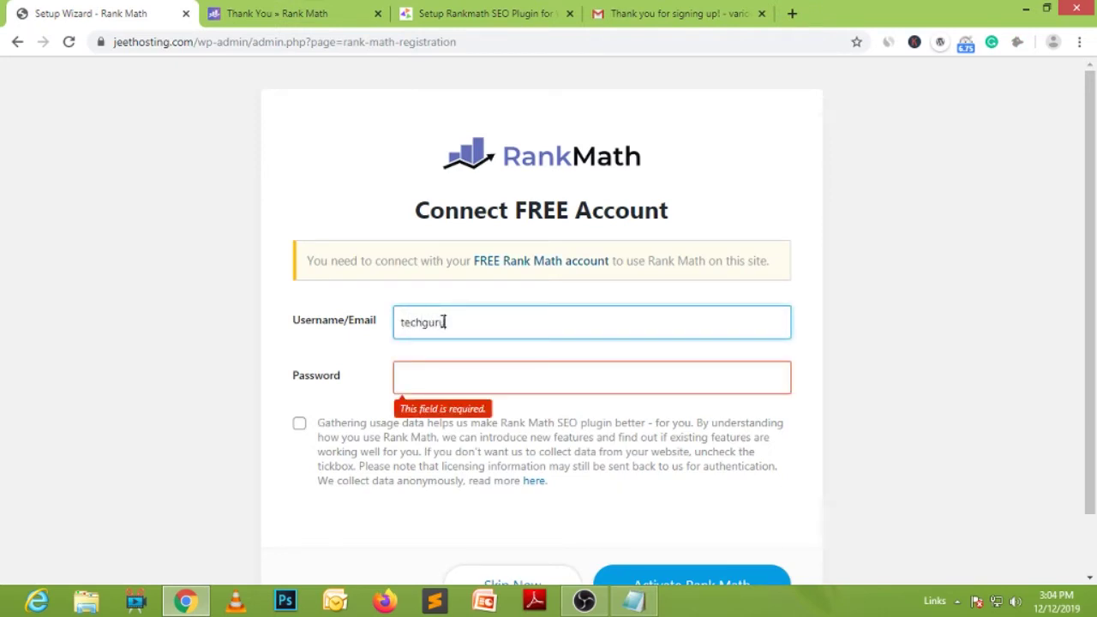
key(Tab)
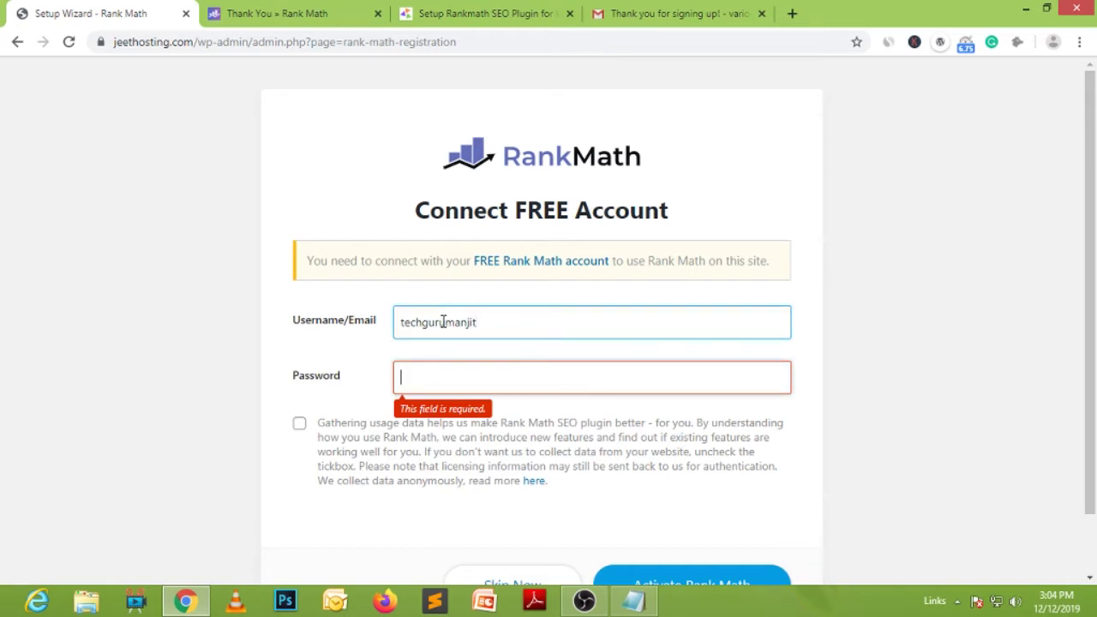
key(ctrl+v)
Allow the gathering of usage data and activate Rank Math with the entered account.
scroll(405, 361, down, 1)
click(300, 360)
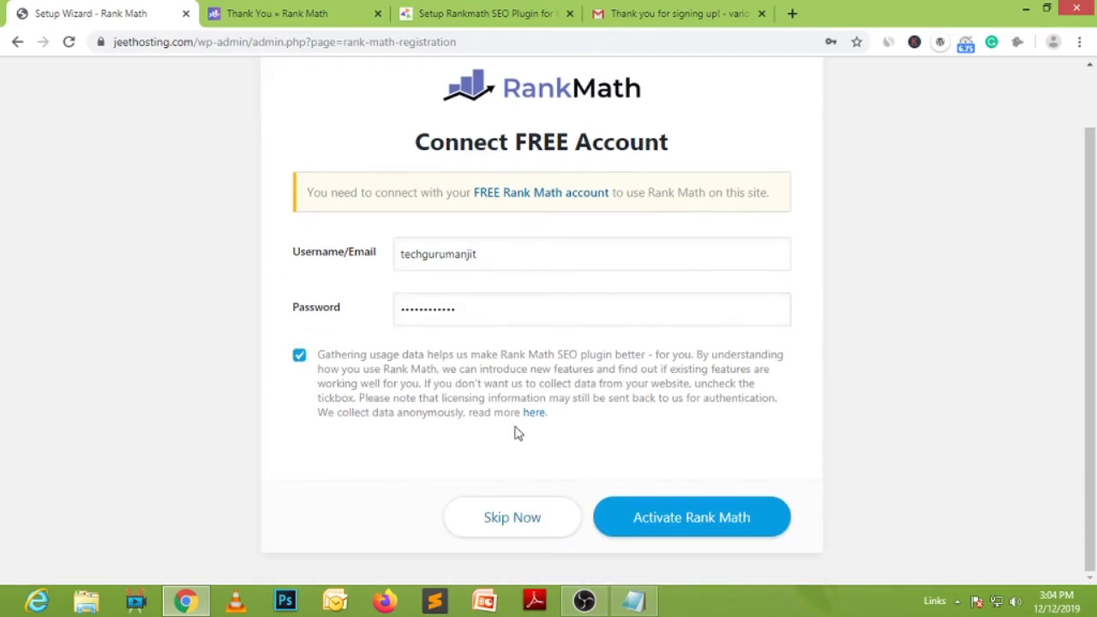
click(712, 523)
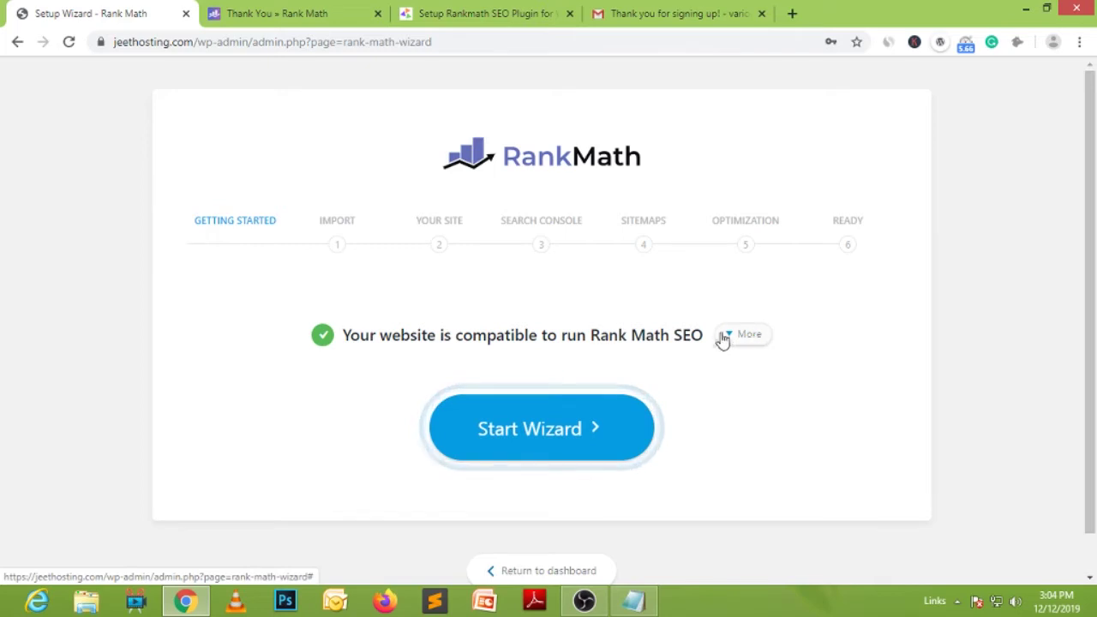
Expand the website compatibility details and review the server checks and the listed plugin conflicts.
click(751, 339)
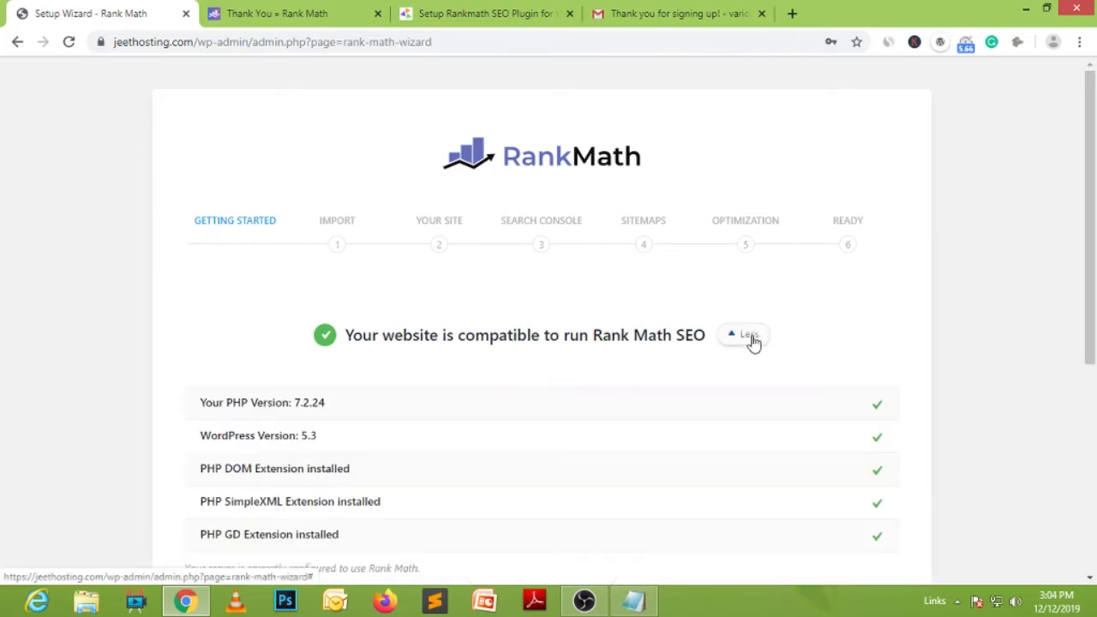
scroll(952, 314, down, 2)
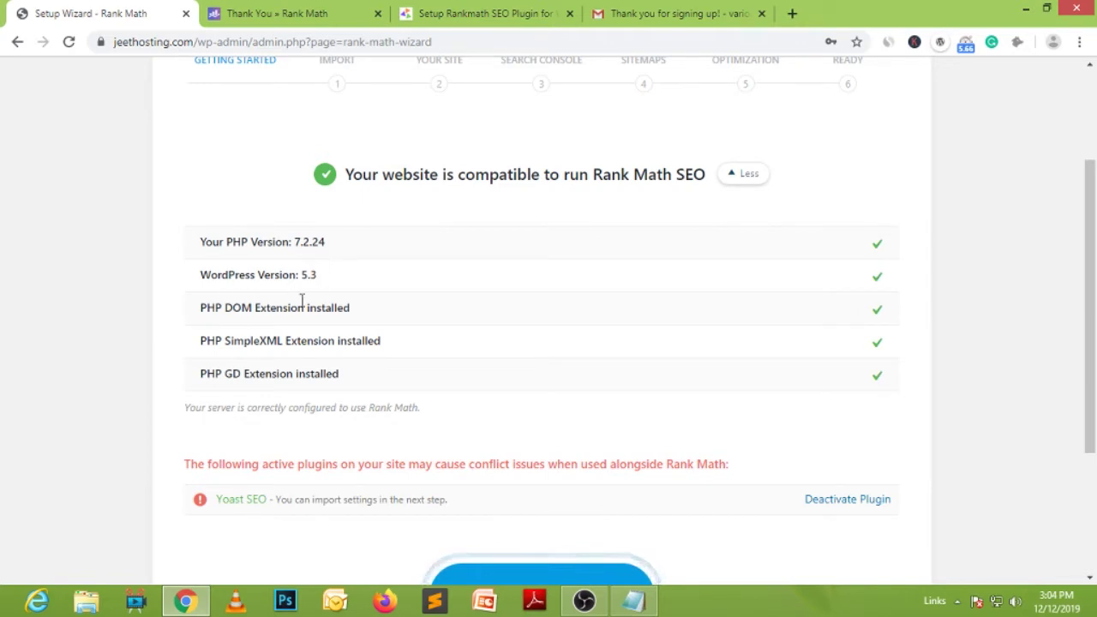
Review the Yoast SEO conflict notice, collapse the website compatibility details and start the setup wizard.
scroll(615, 390, down, 2)
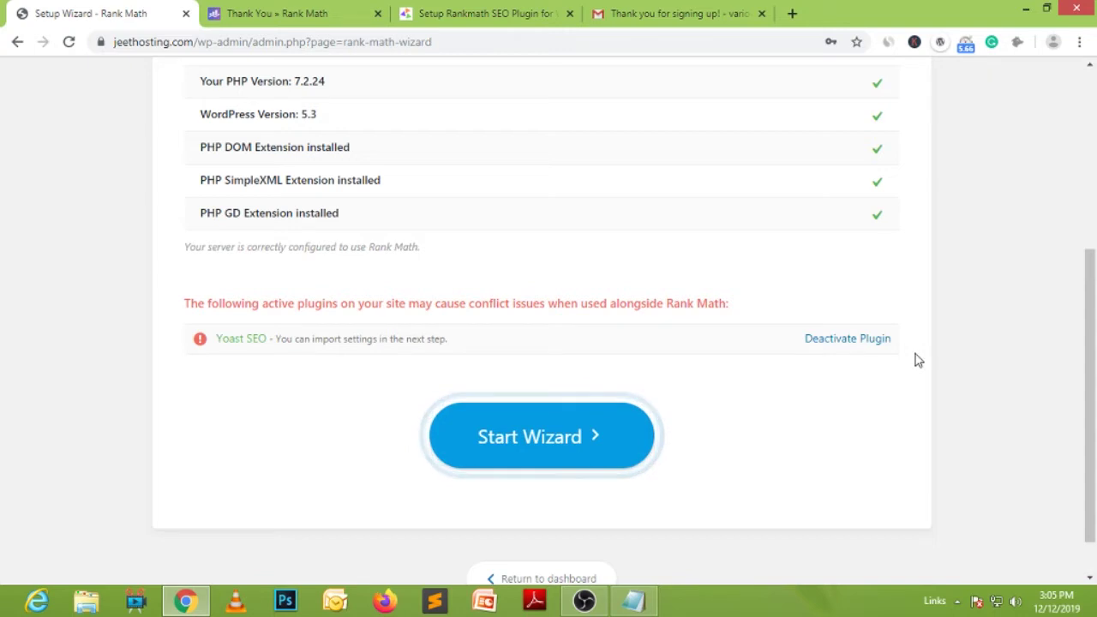
scroll(919, 360, up, 3)
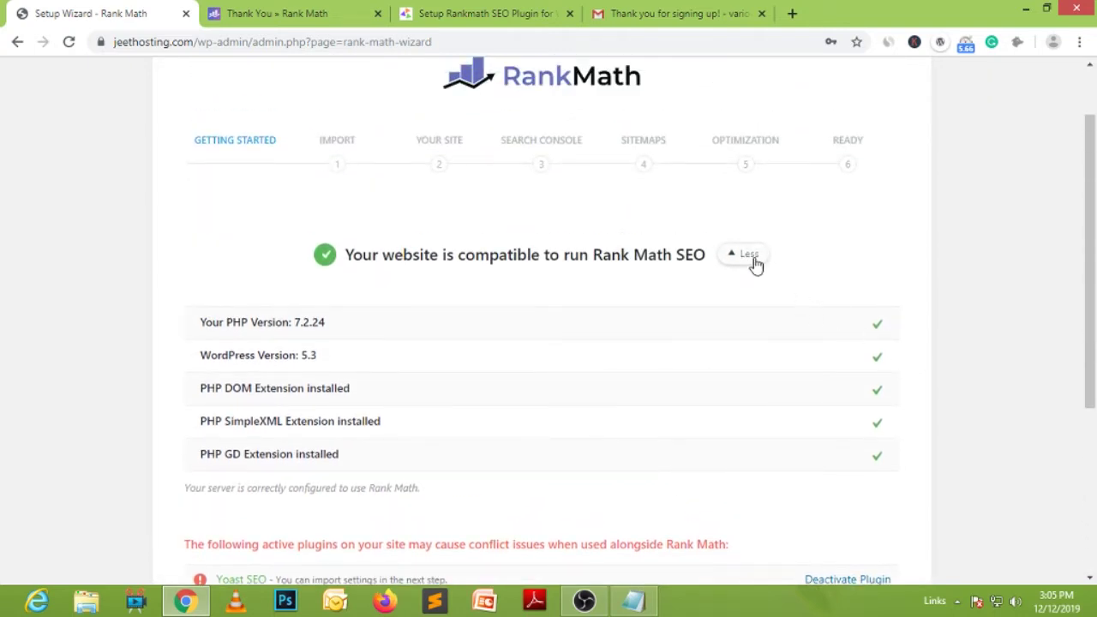
click(749, 255)
click(530, 388)
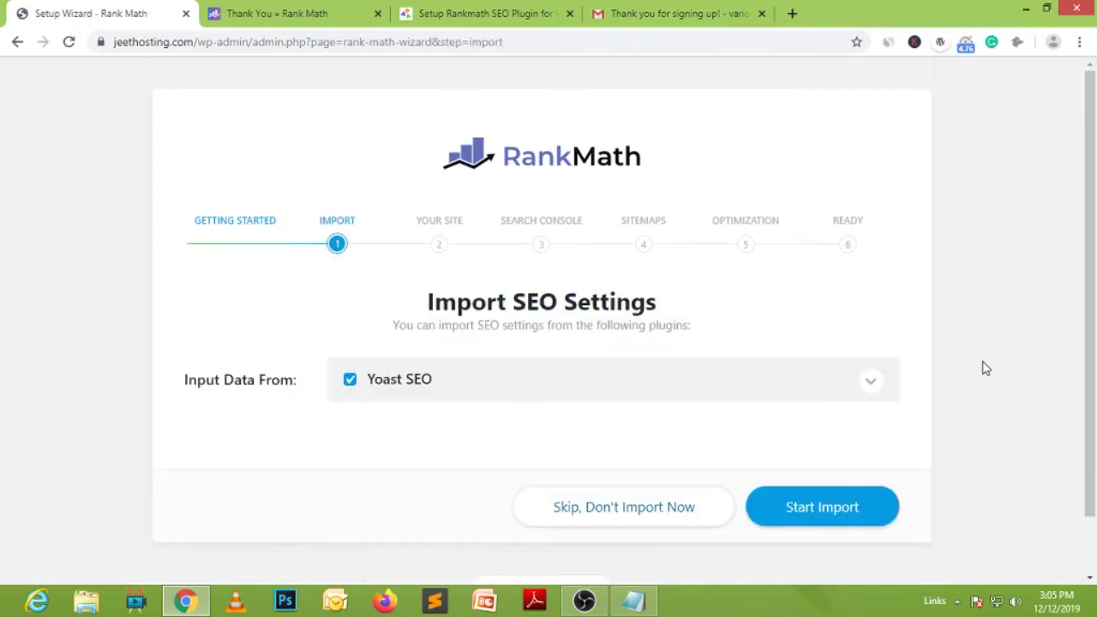
Import the settings, post meta, term meta, author meta and redirections from Yoast SEO and continue to the Your Site stage.
scroll(986, 369, down, 1)
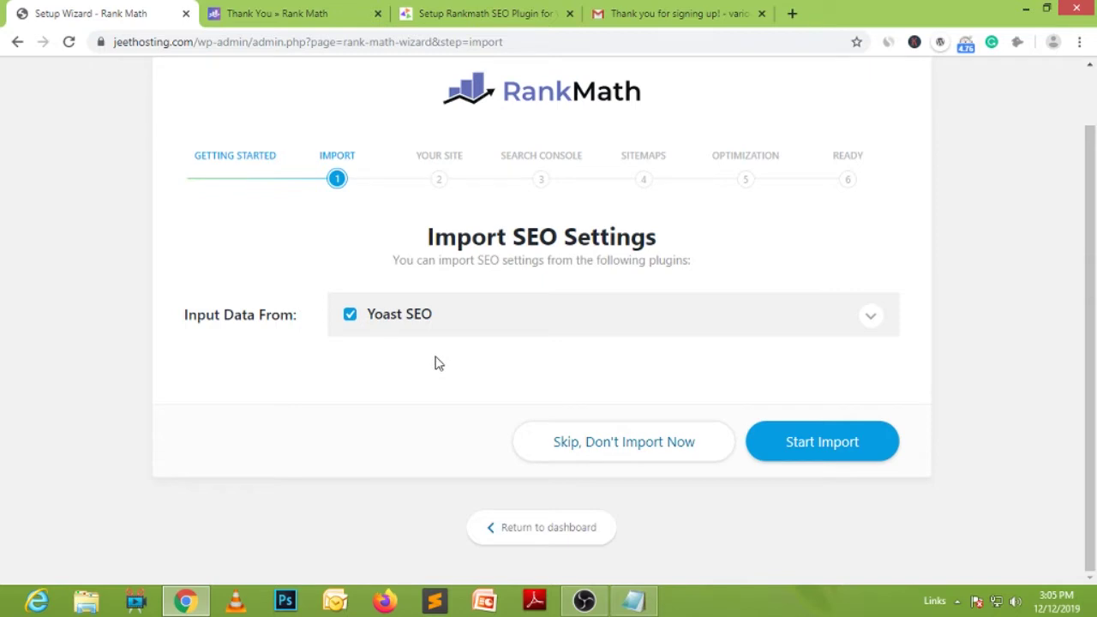
click(873, 321)
scroll(977, 312, down, 2)
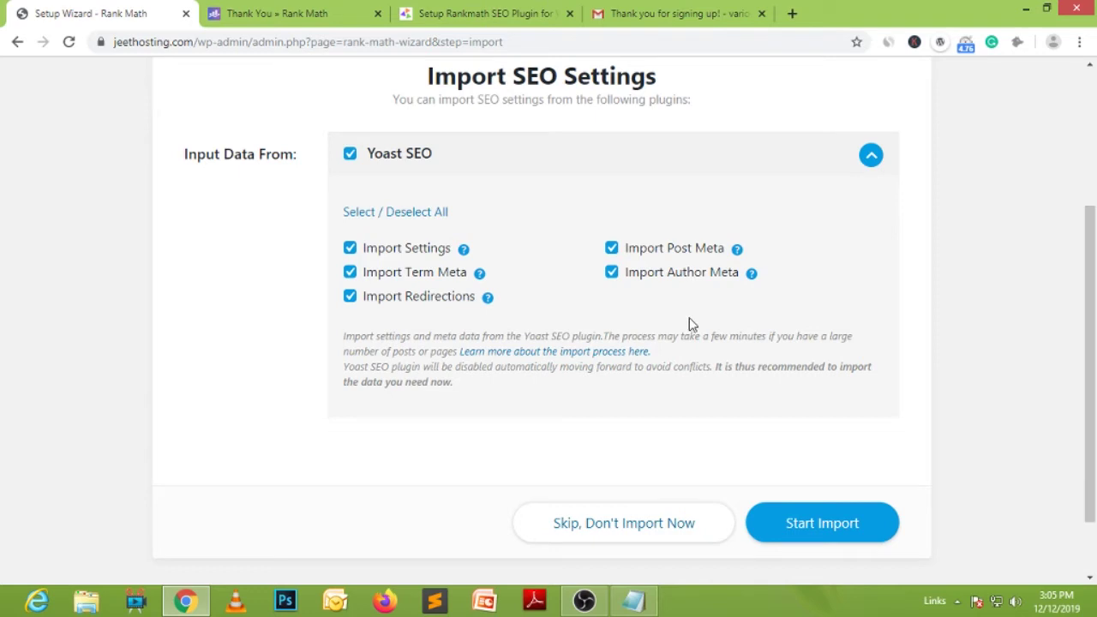
click(832, 525)
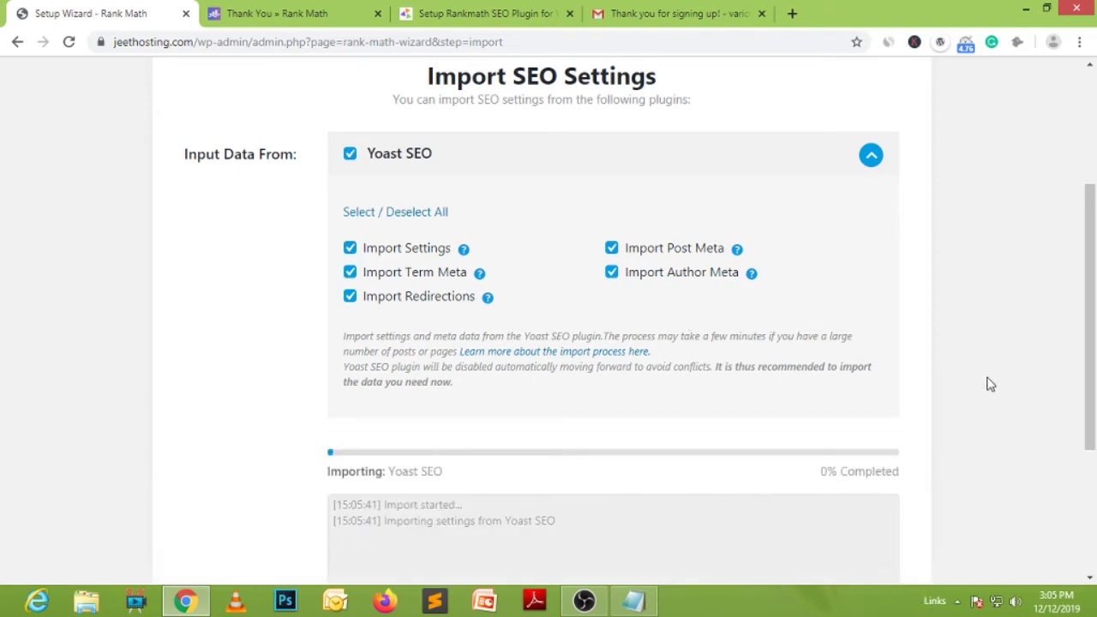
scroll(993, 380, down, 2)
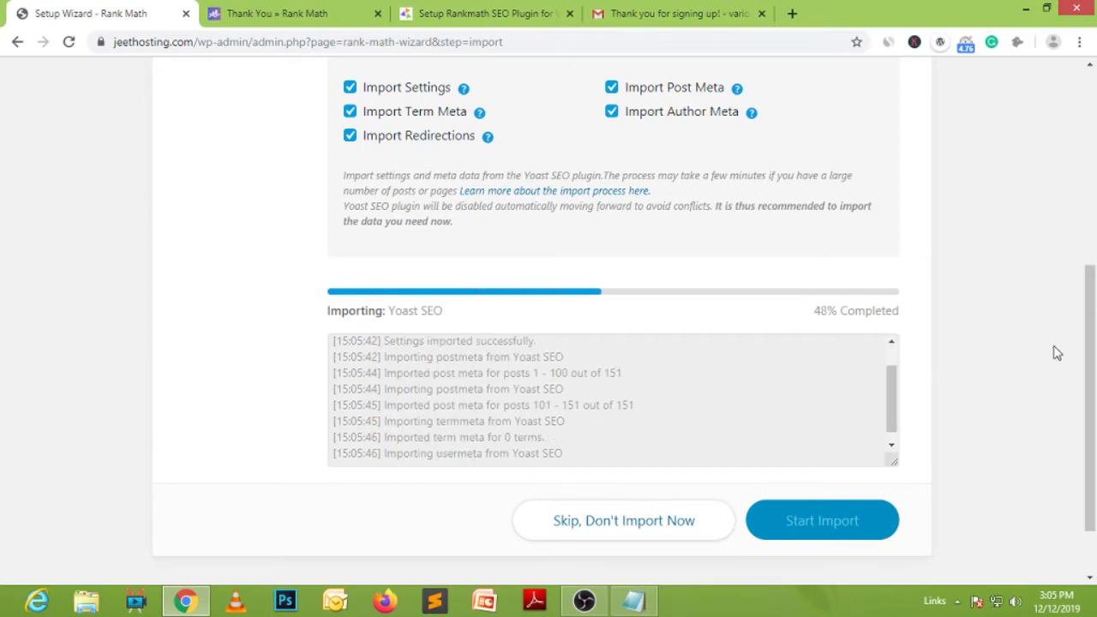
scroll(1063, 350, up, 1)
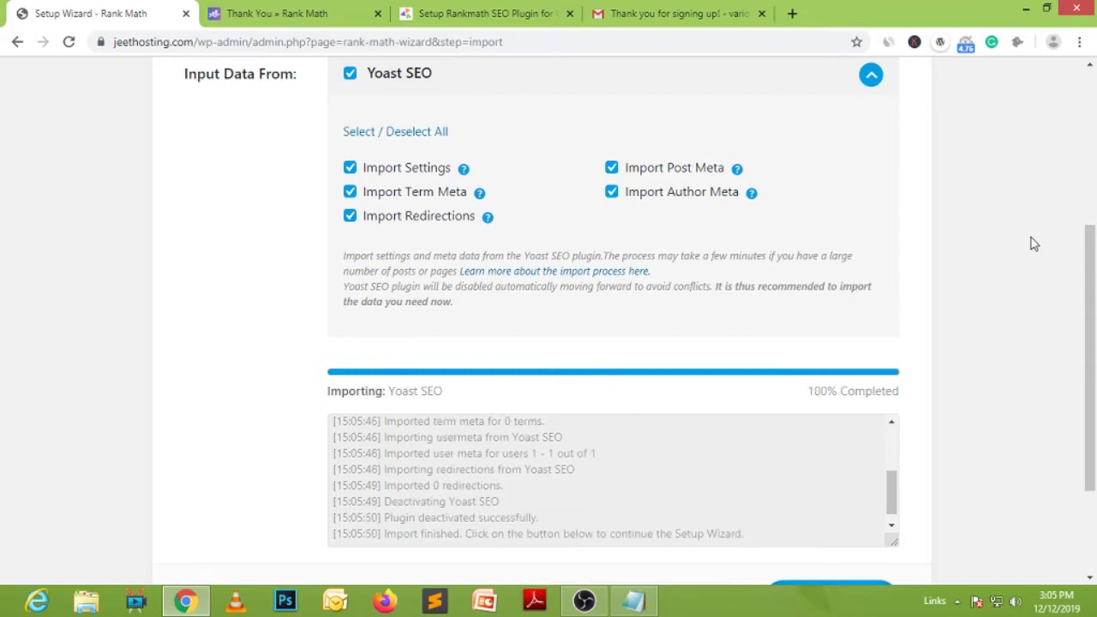
scroll(1034, 244, down, 1)
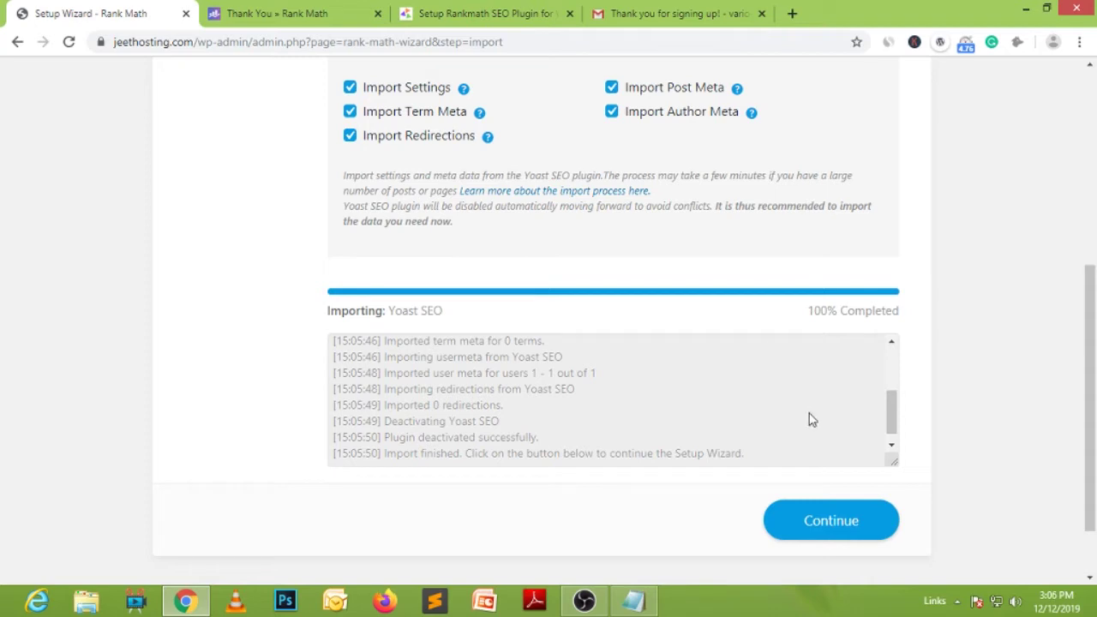
click(844, 526)
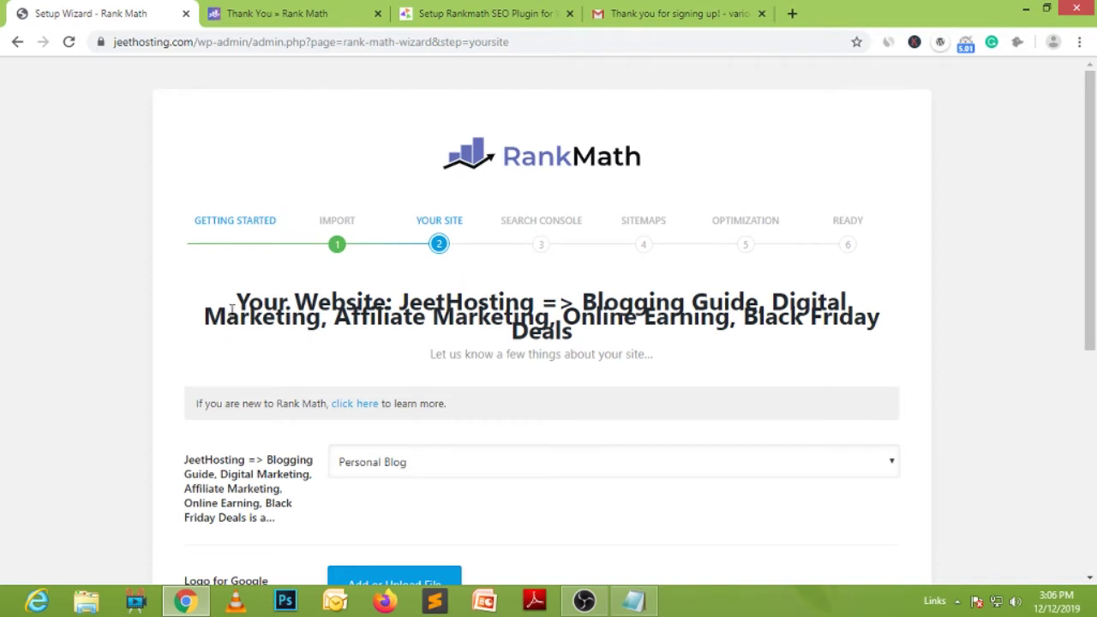
Set the website type to Community Blog/News Site.
scroll(1019, 347, down, 2)
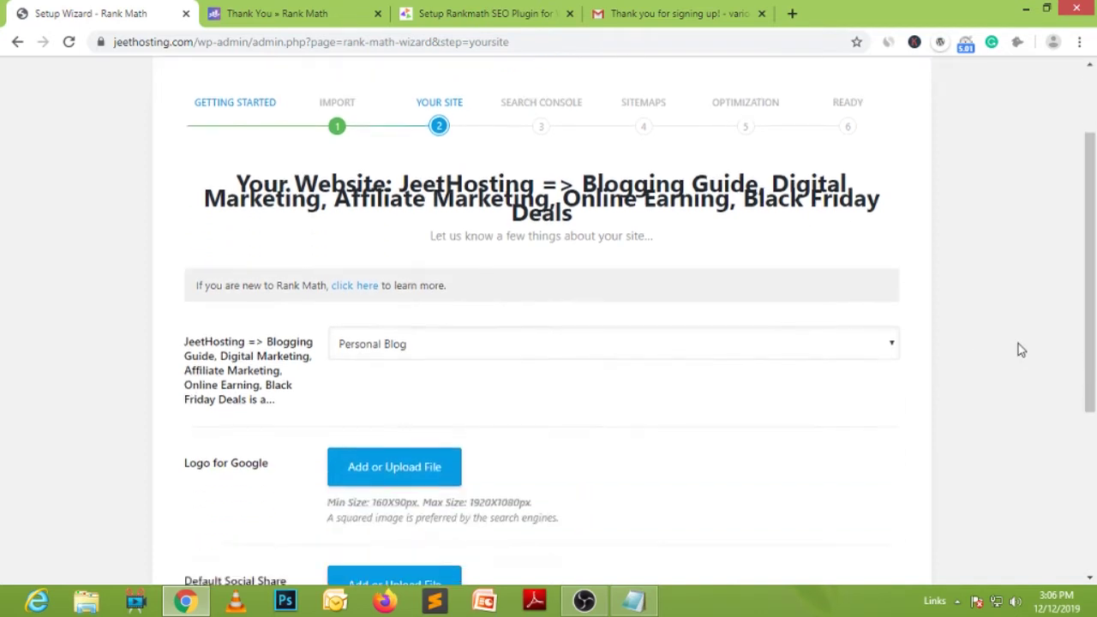
click(263, 333)
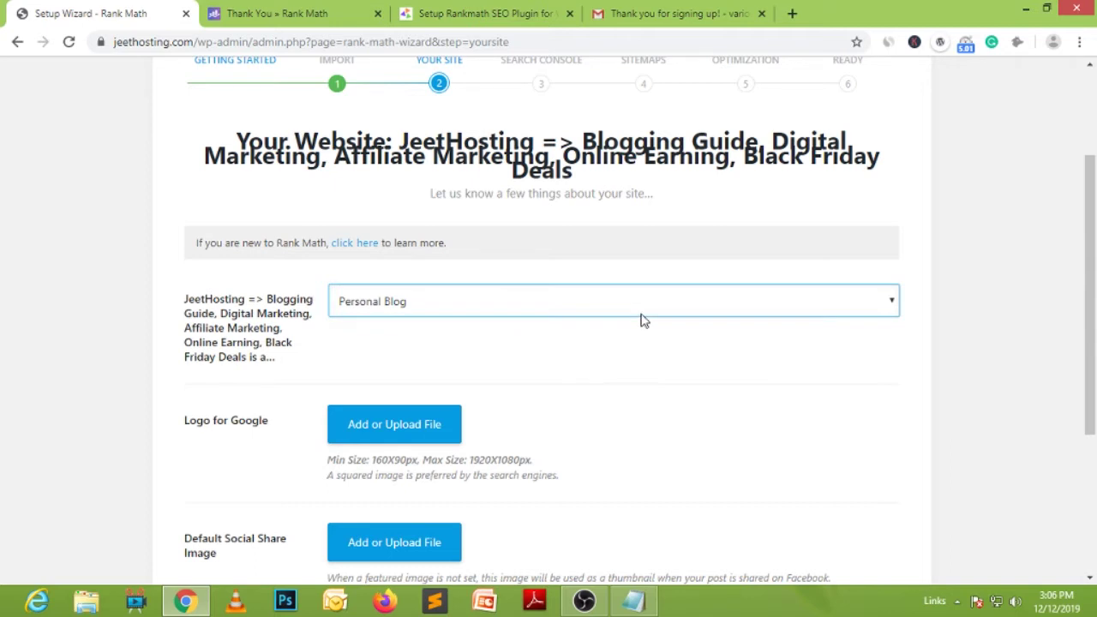
click(533, 309)
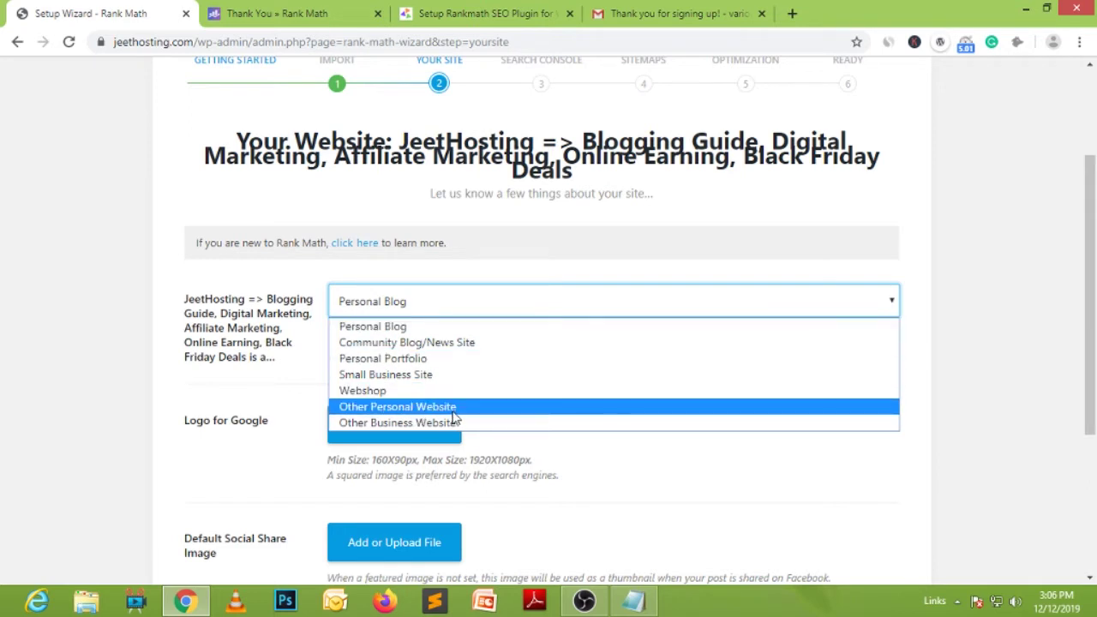
click(385, 347)
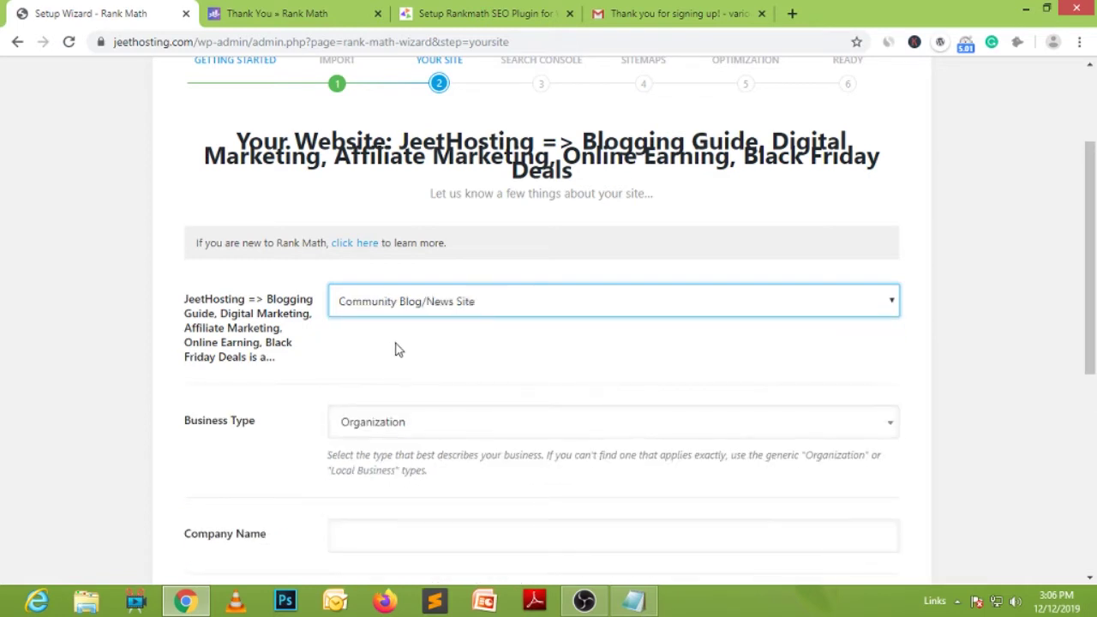
Look through the available Business Type options for one that suits the blog.
scroll(1037, 362, down, 2)
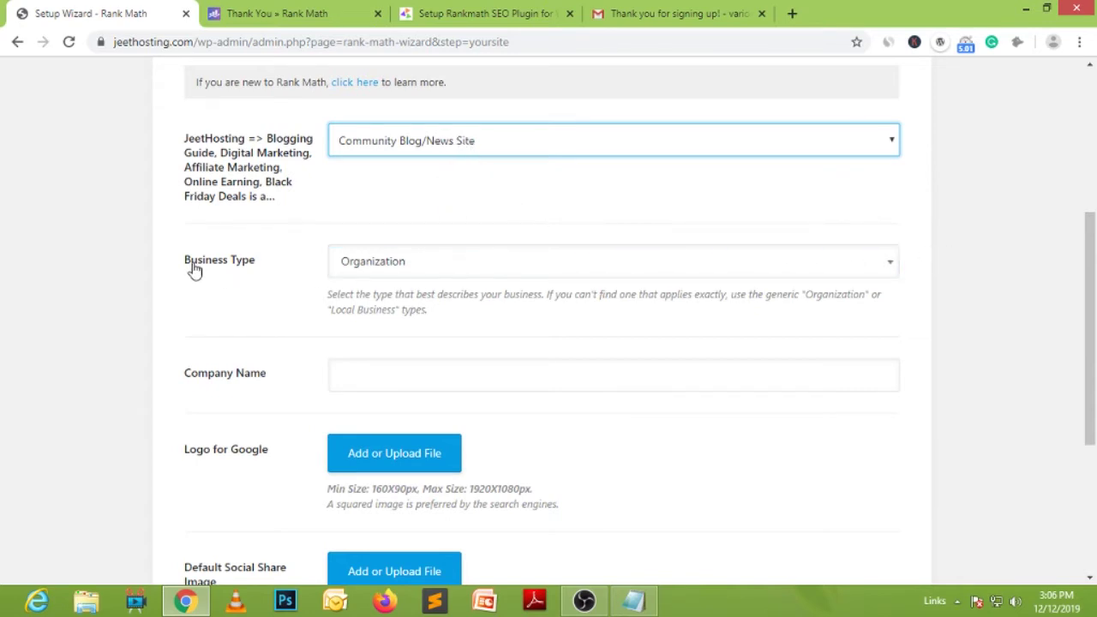
click(587, 277)
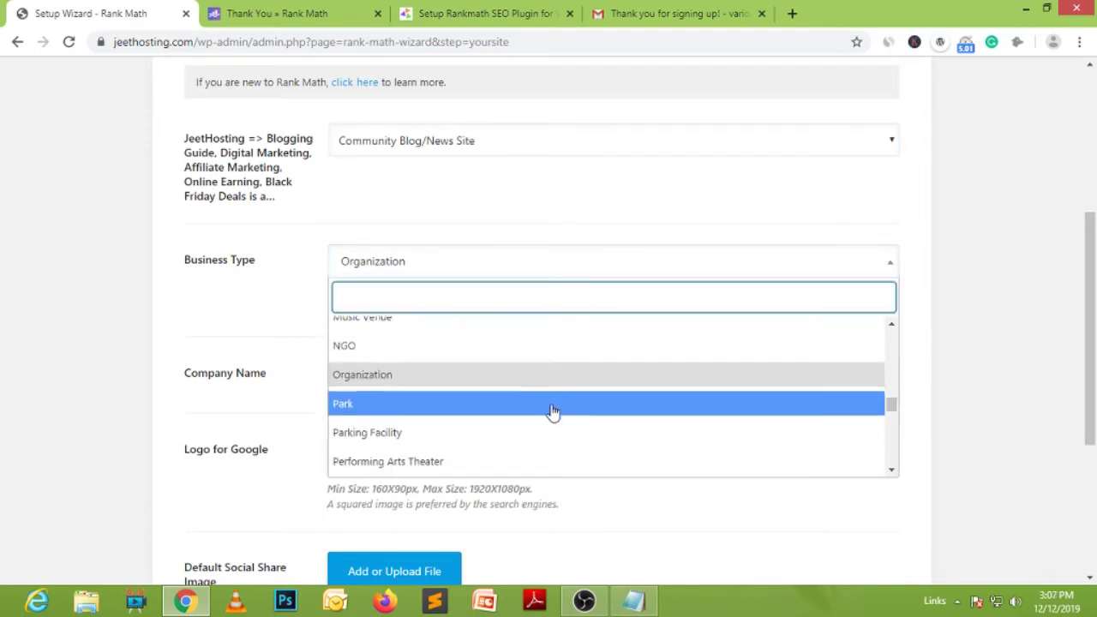
scroll(553, 414, down, 8)
scroll(553, 415, down, 3)
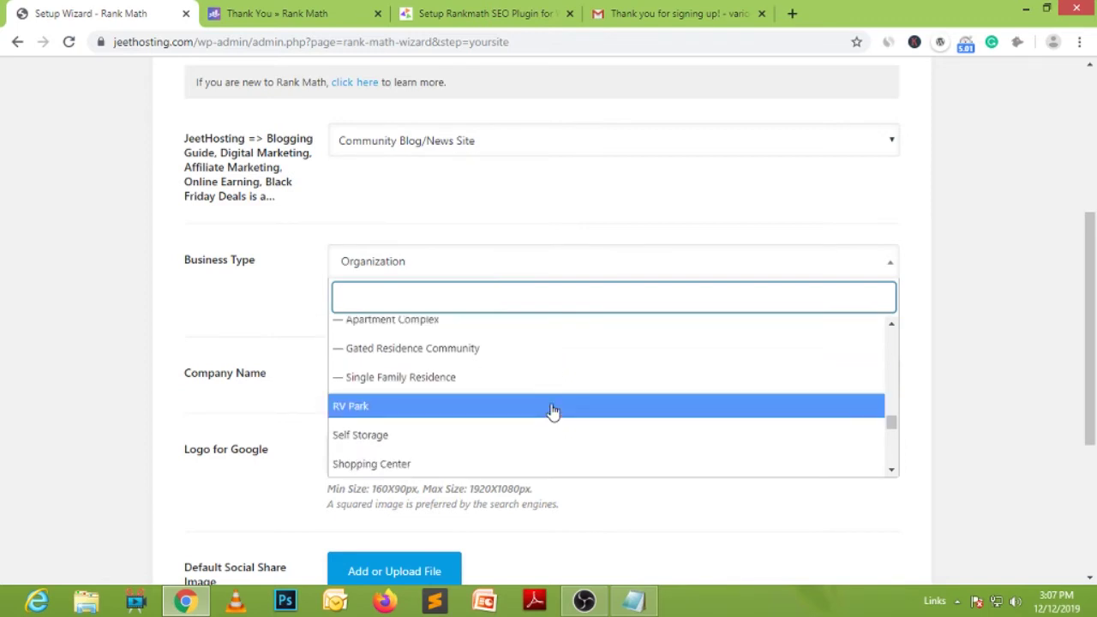
scroll(553, 411, down, 2)
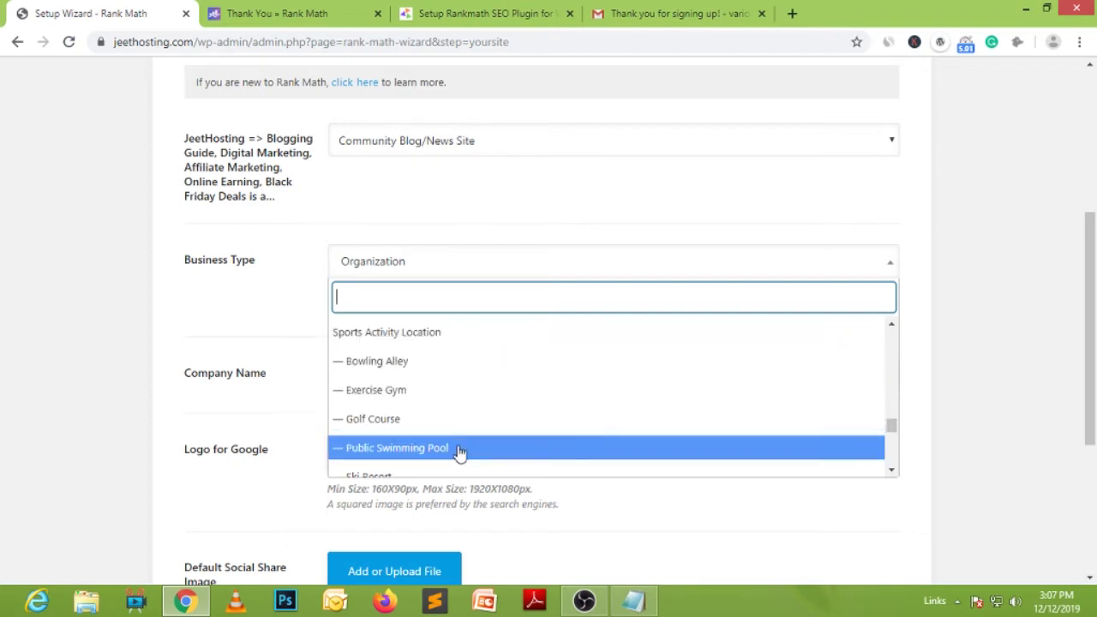
scroll(571, 446, down, 2)
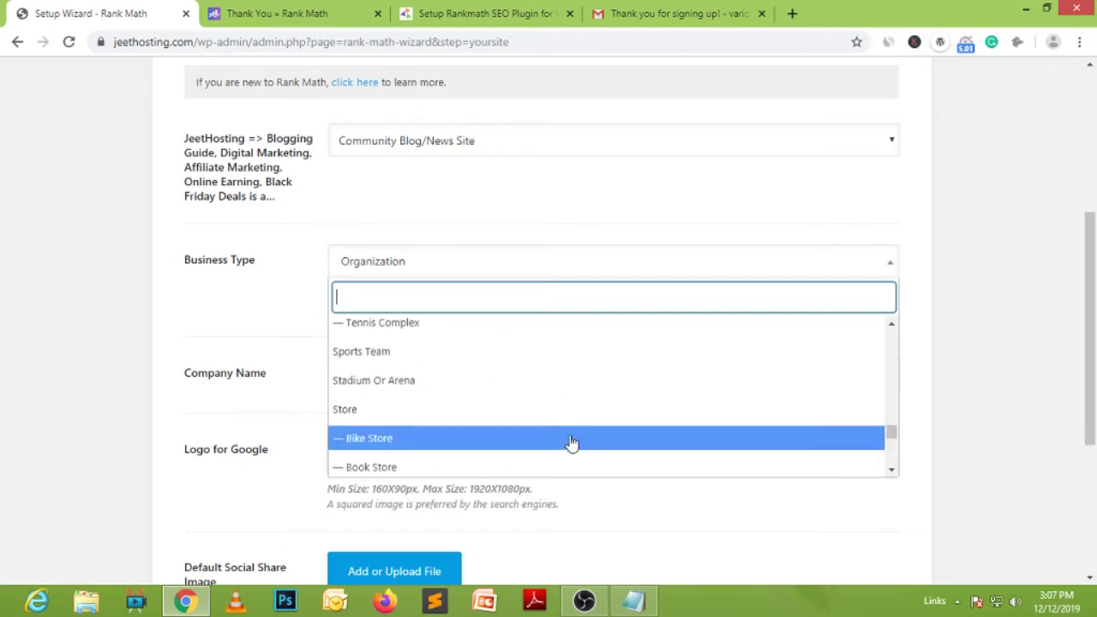
scroll(572, 444, down, 5)
scroll(572, 444, up, 10)
scroll(572, 443, up, 8)
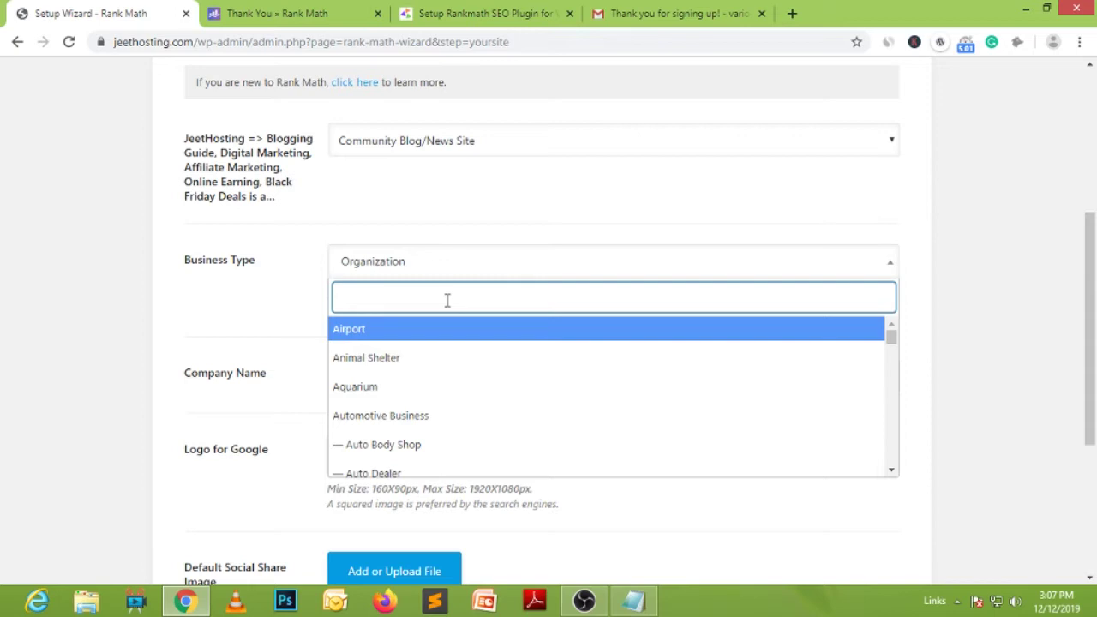
Search the business types for "or" and "blo", and select Organization as the Business Type.
text(or)
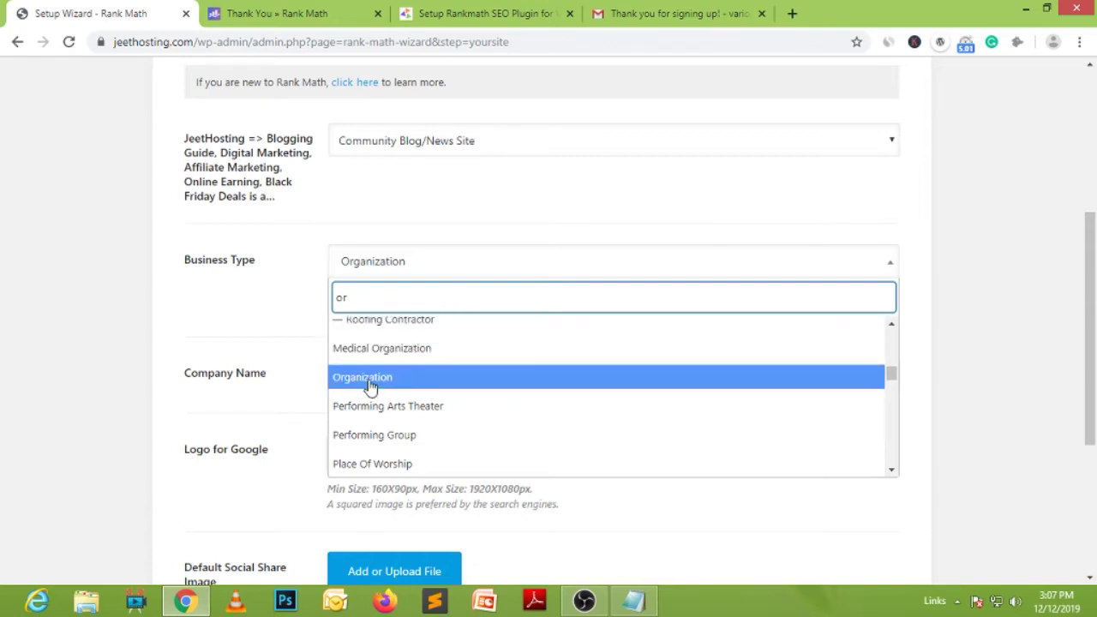
key(BackSpace)
key(BackSpace)
text(blo)
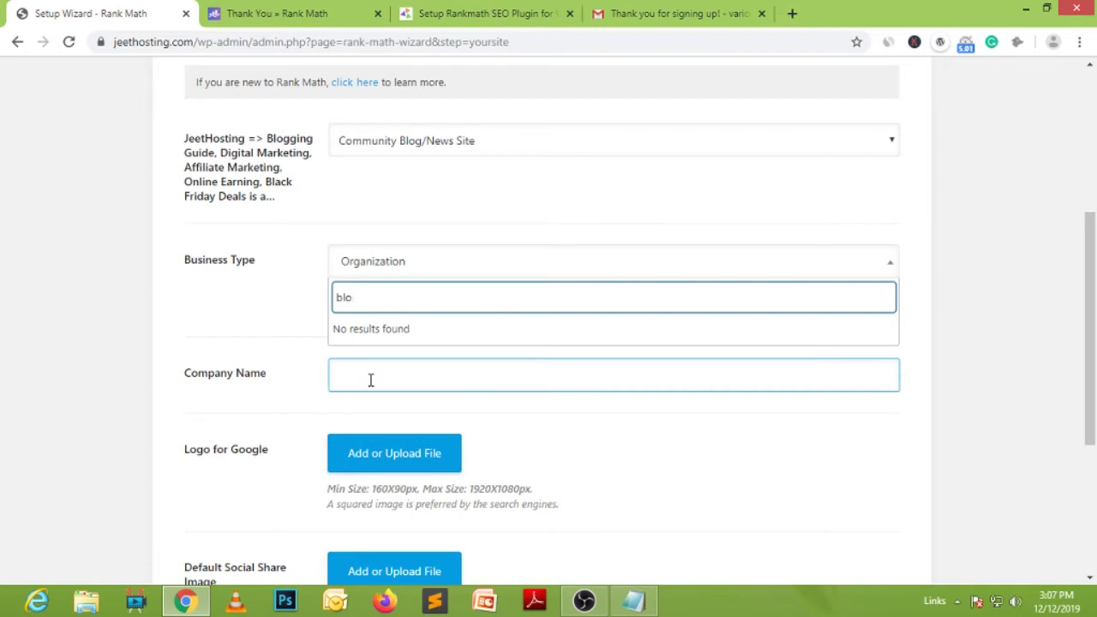
key(BackSpace)
key(BackSpace)
key(BackSpace)
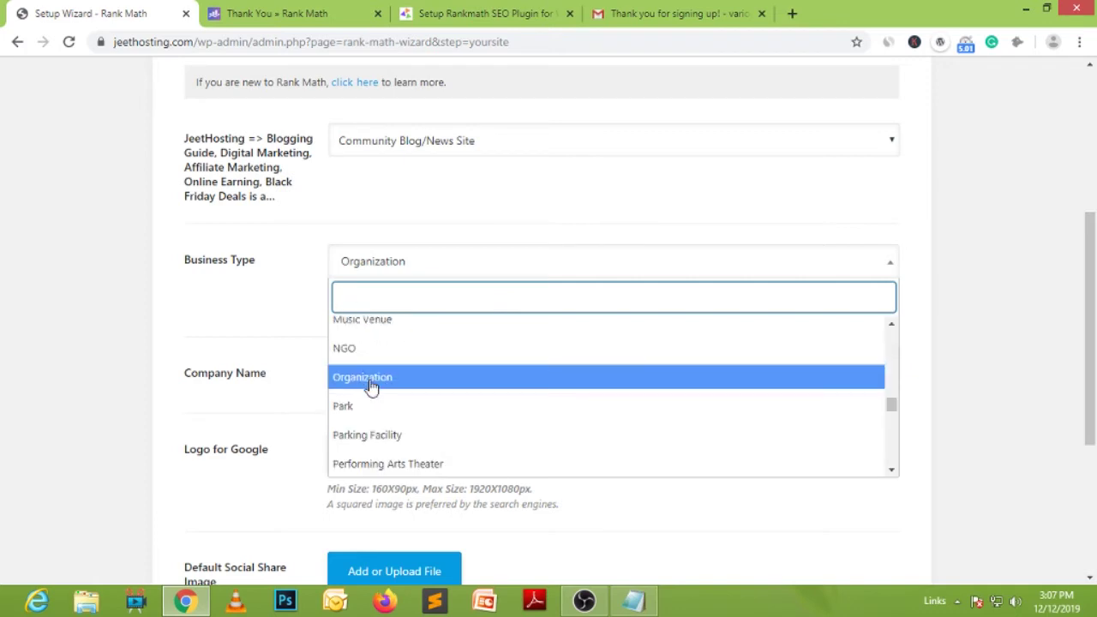
text(or)
click(371, 384)
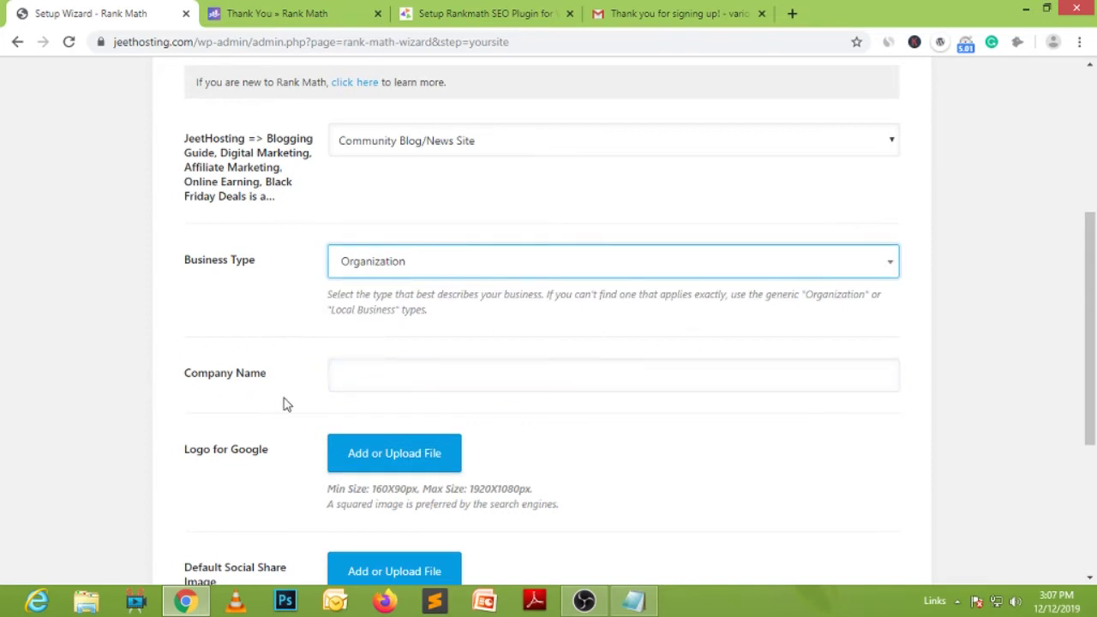
Enter Nirankari Infotech as the company name, using the autofill suggestion.
click(373, 375)
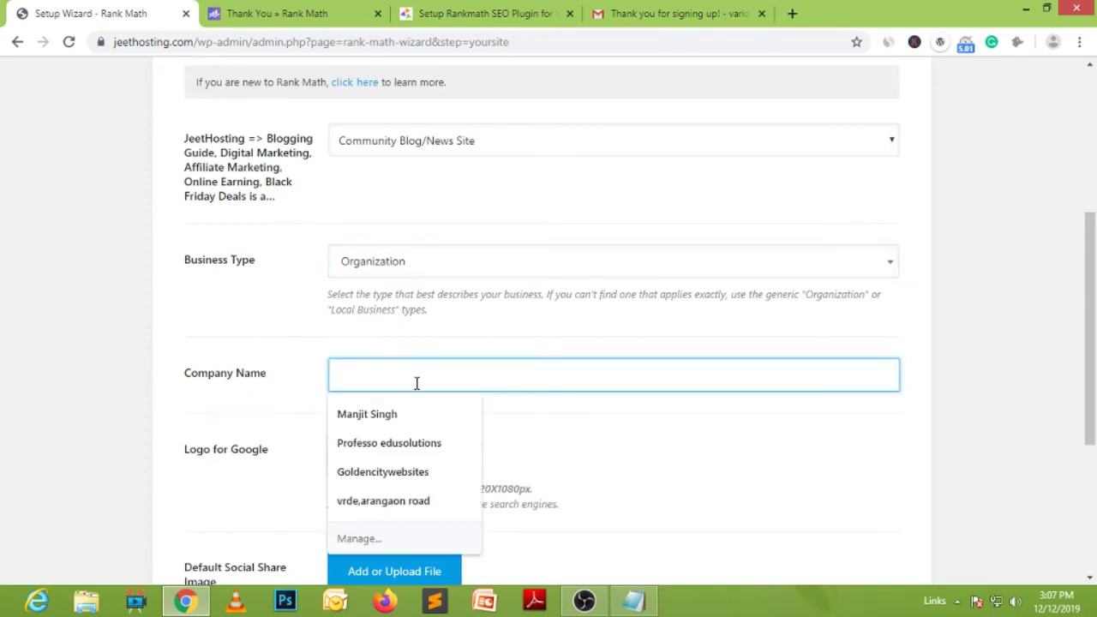
text(Nirankari Infotech)
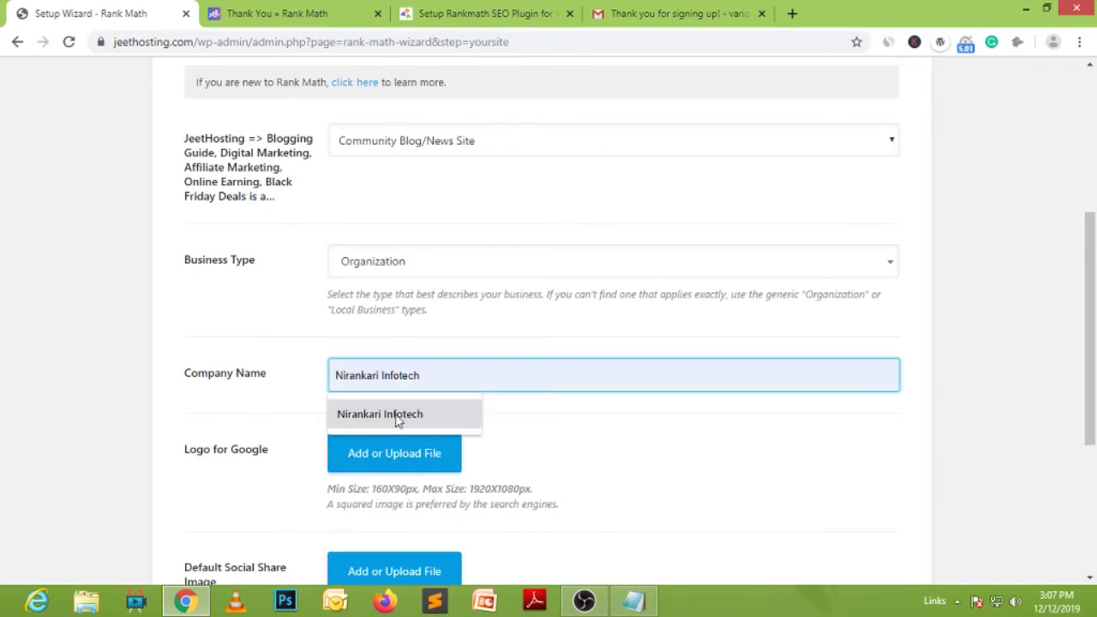
click(399, 415)
Set JeetHosting-Logo-Small.jpg from the media library as the Logo for Google.
scroll(766, 435, down, 1)
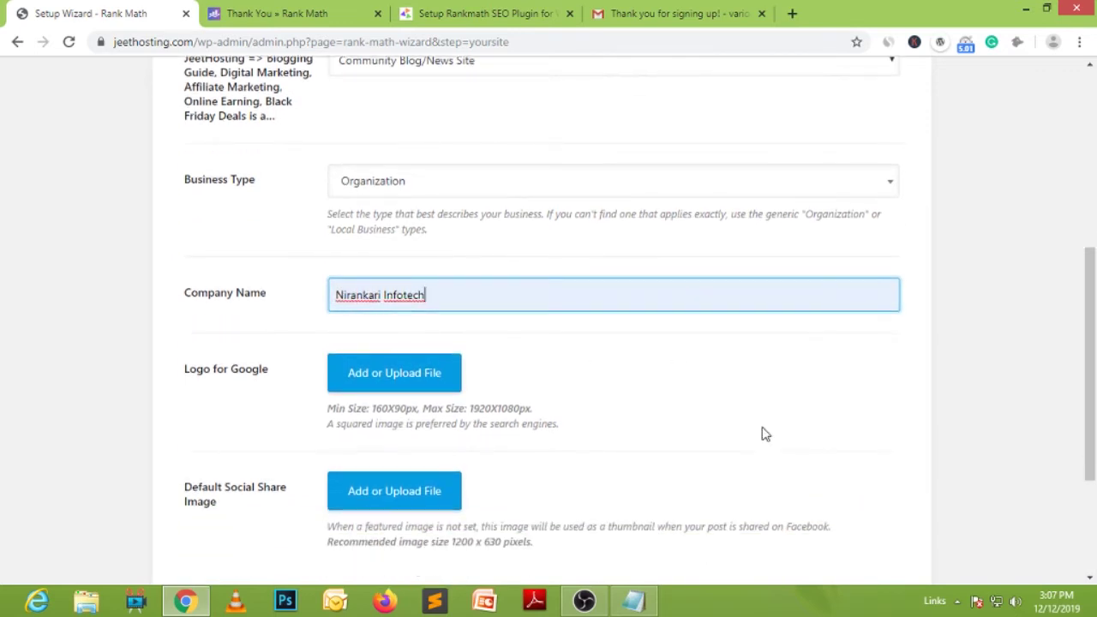
click(419, 377)
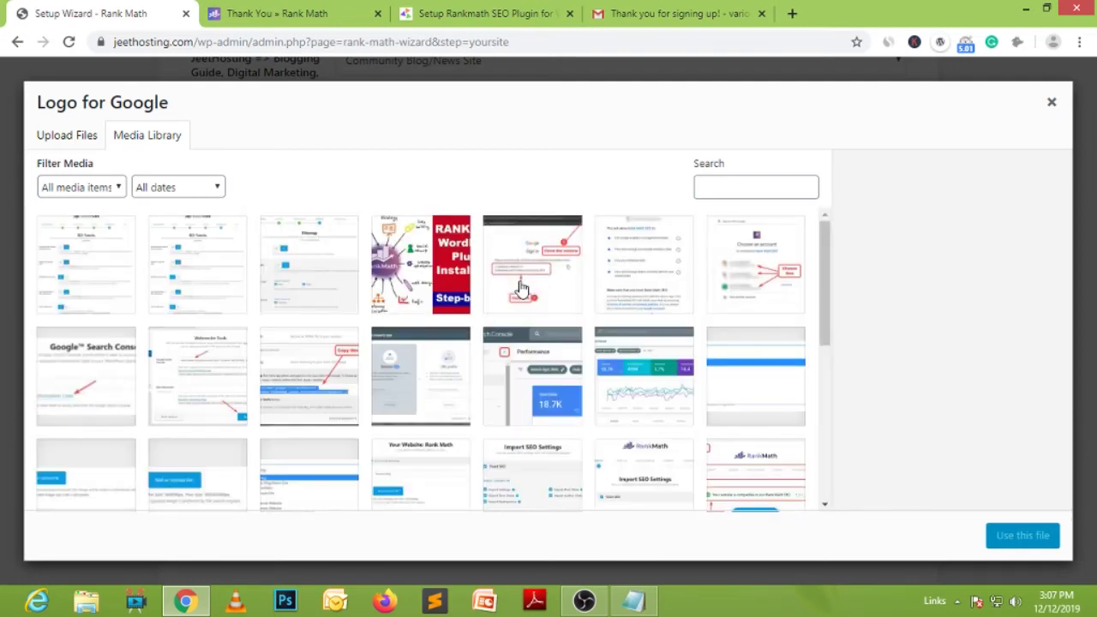
drag(827, 248, 826, 392)
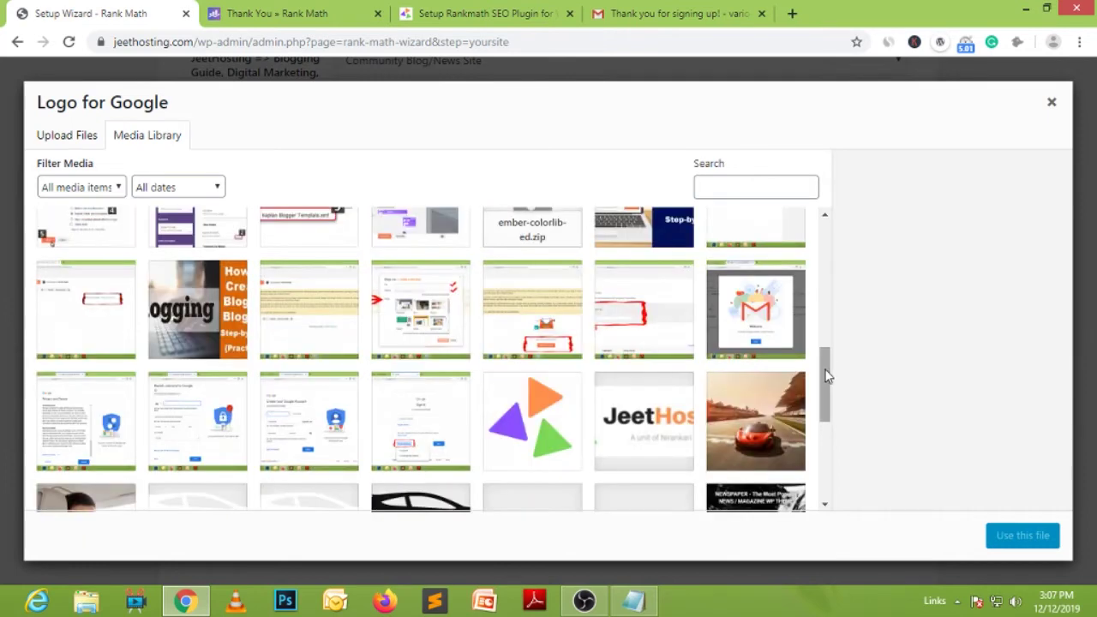
click(668, 437)
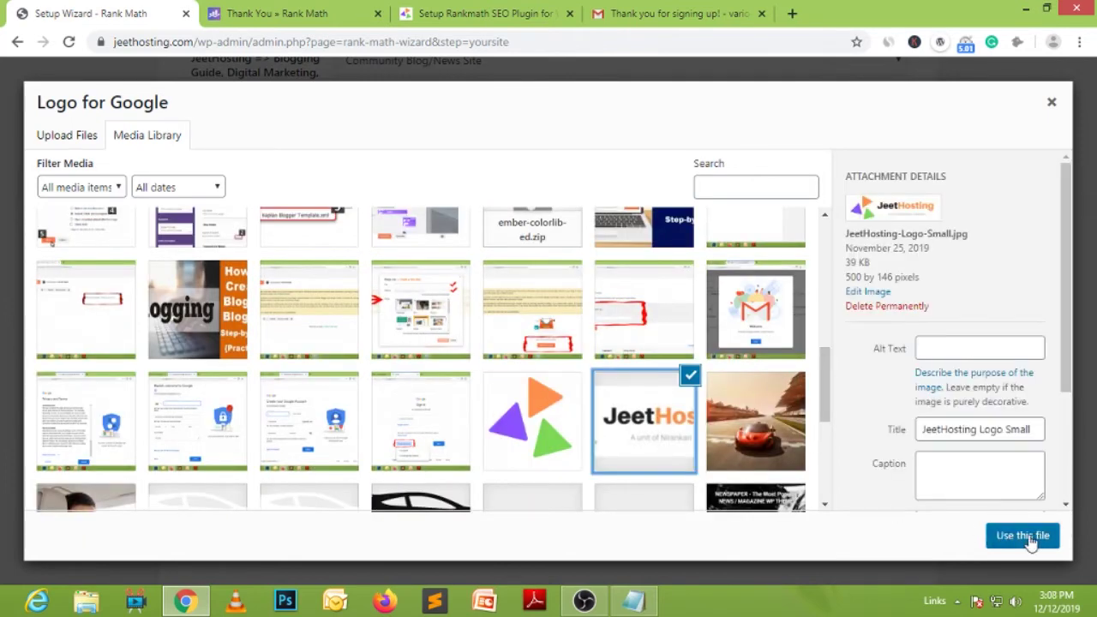
click(1029, 538)
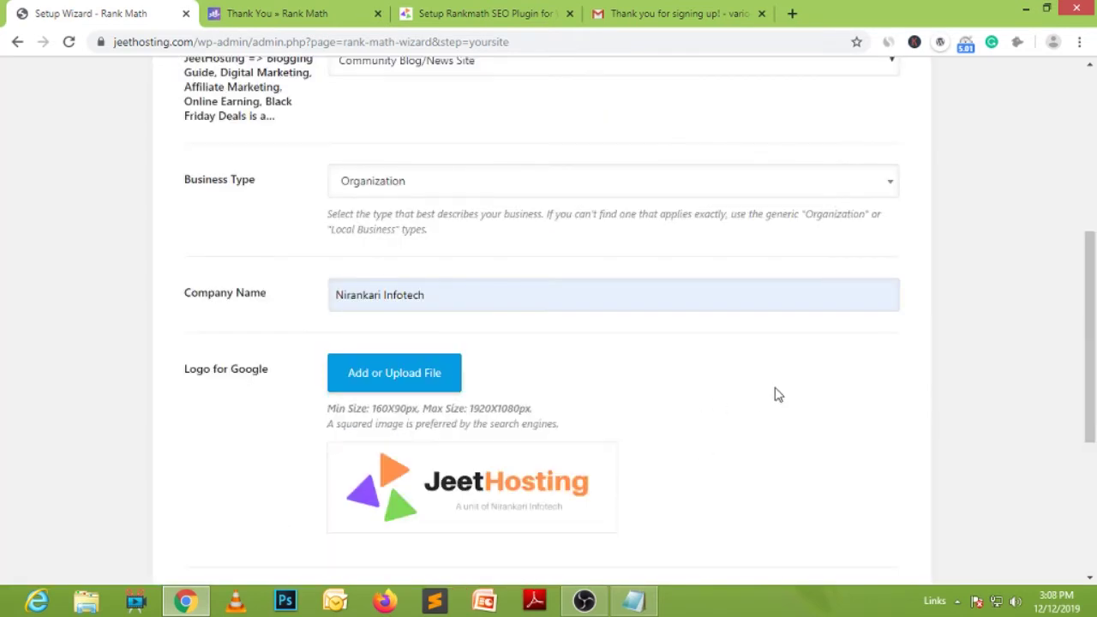
Set JeetHosting-Logo-Small.jpg from the media library as the Default Social Share Image, and save the site settings to continue.
scroll(777, 392, down, 2)
scroll(744, 335, down, 2)
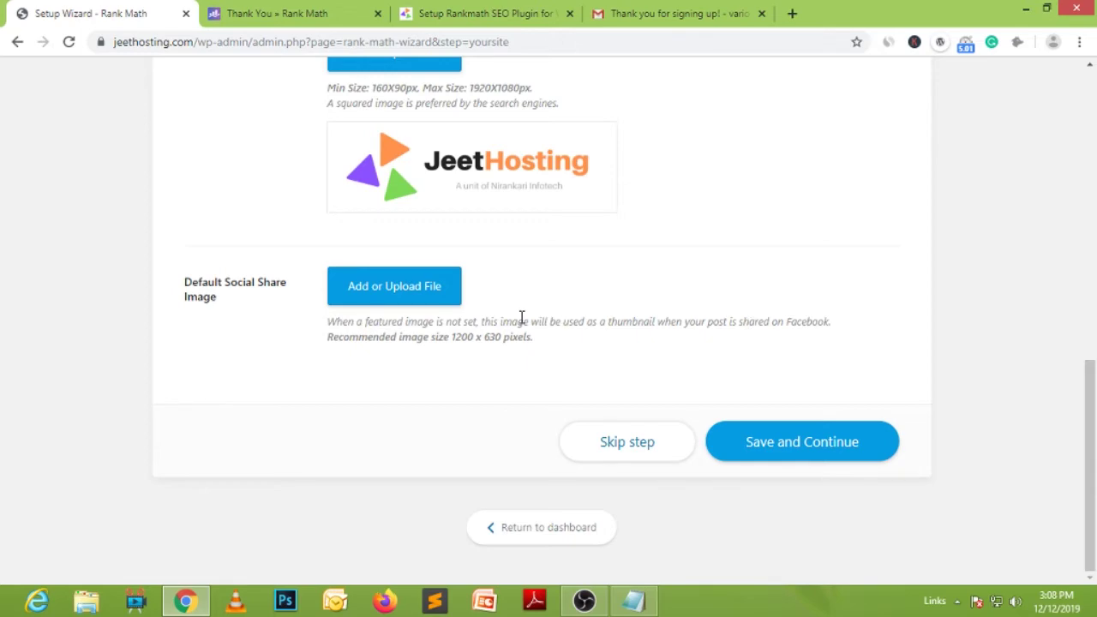
click(405, 293)
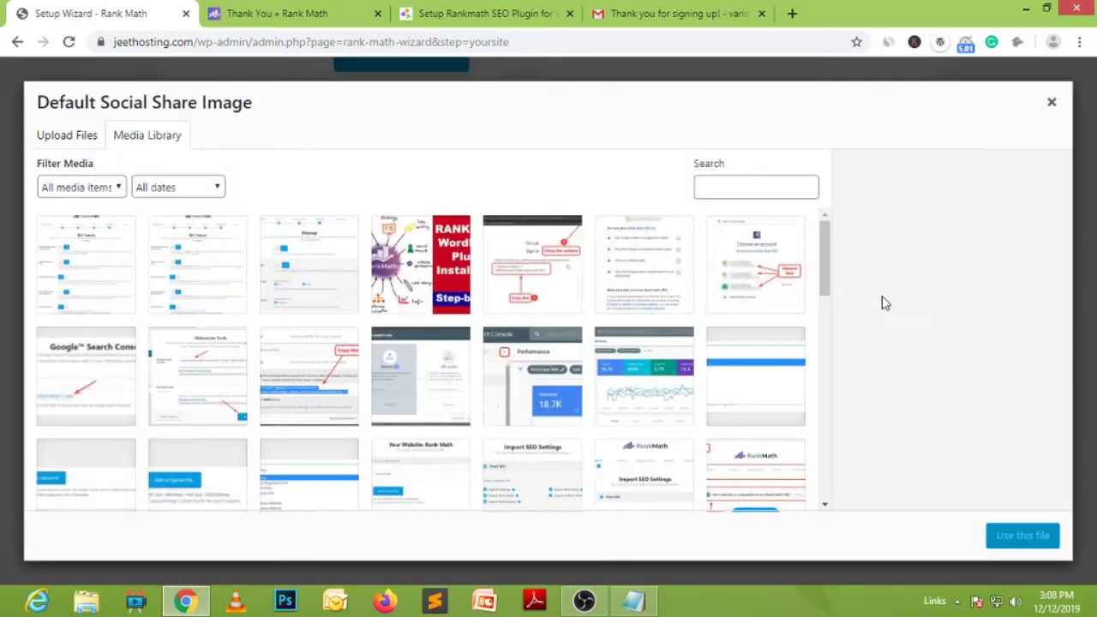
drag(826, 238, 826, 404)
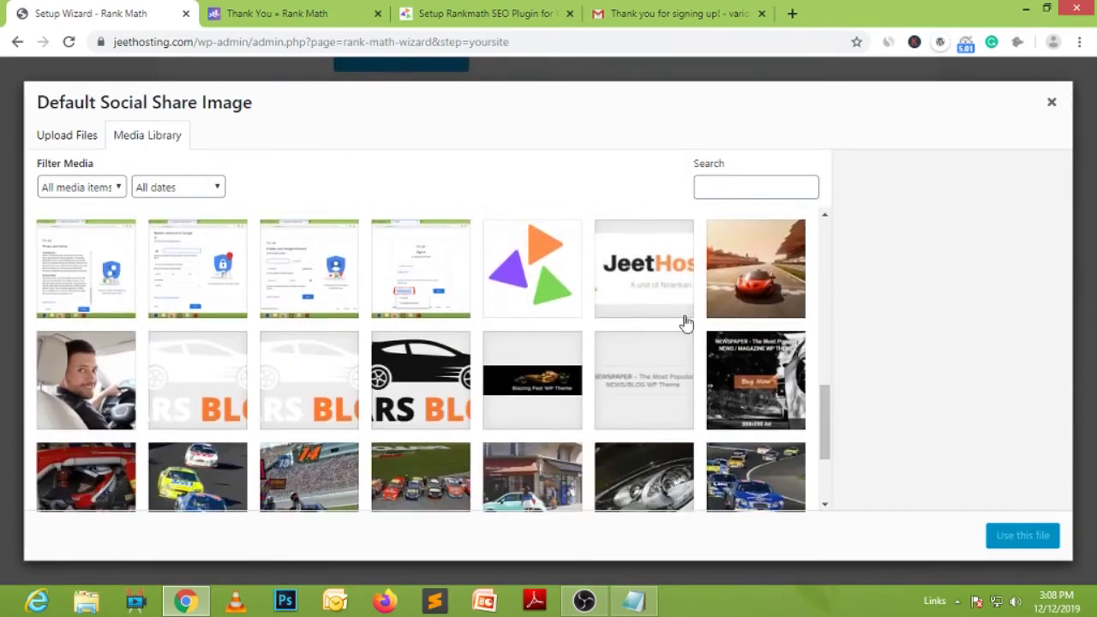
click(649, 279)
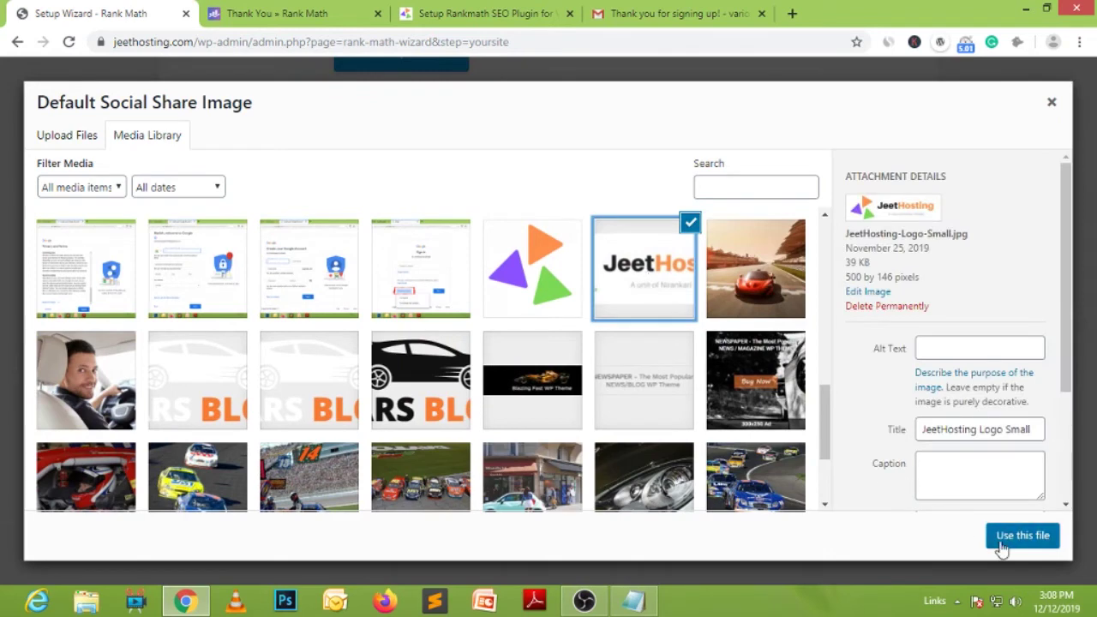
click(1031, 536)
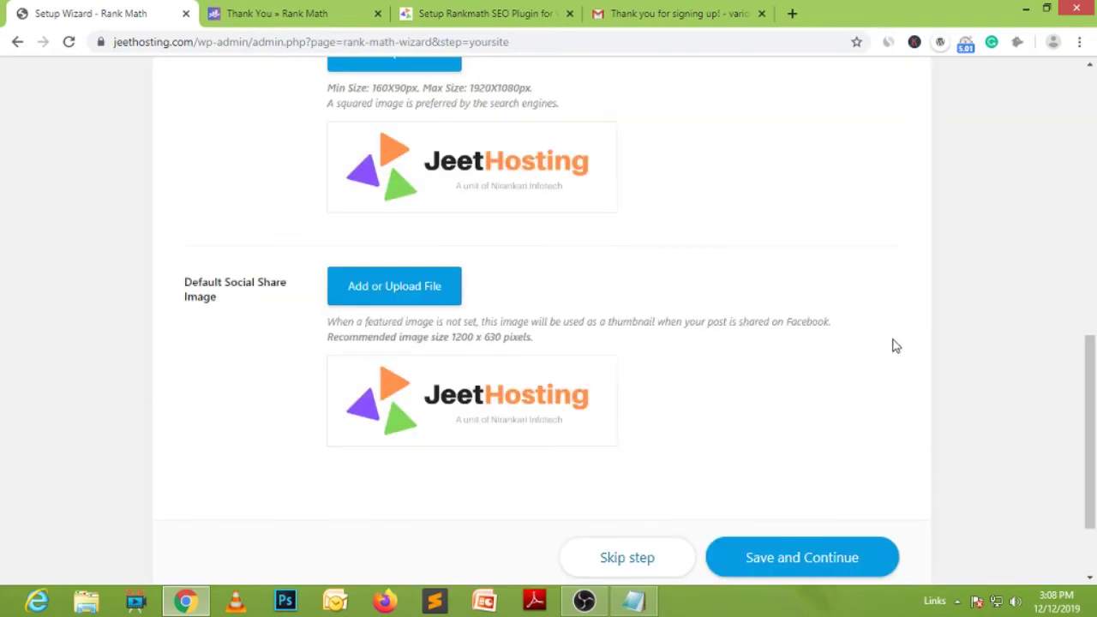
scroll(896, 346, down, 3)
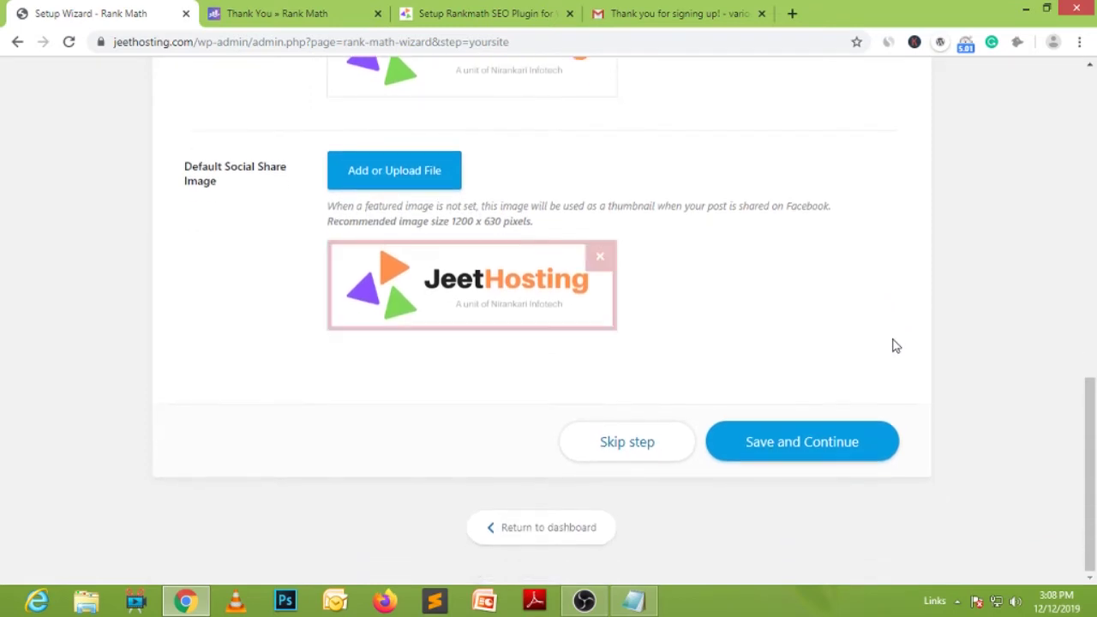
click(821, 443)
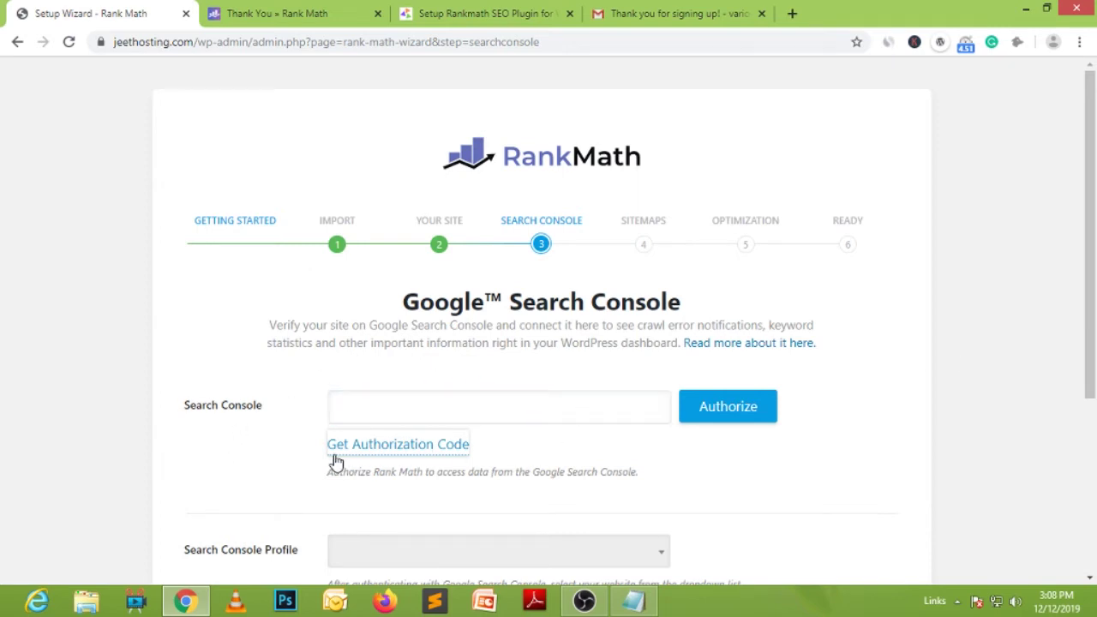
Obtain and copy a Search Console authorization code by granting Rank Math SEO access to the first listed Google account.
scroll(1005, 413, down, 1)
scroll(1005, 413, down, 1)
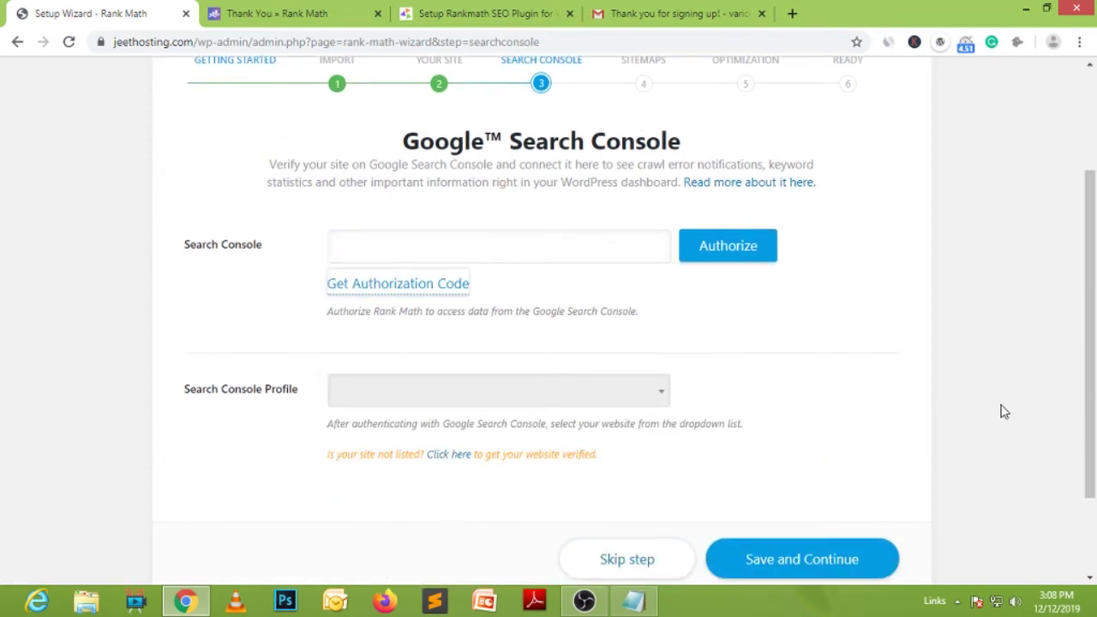
click(404, 289)
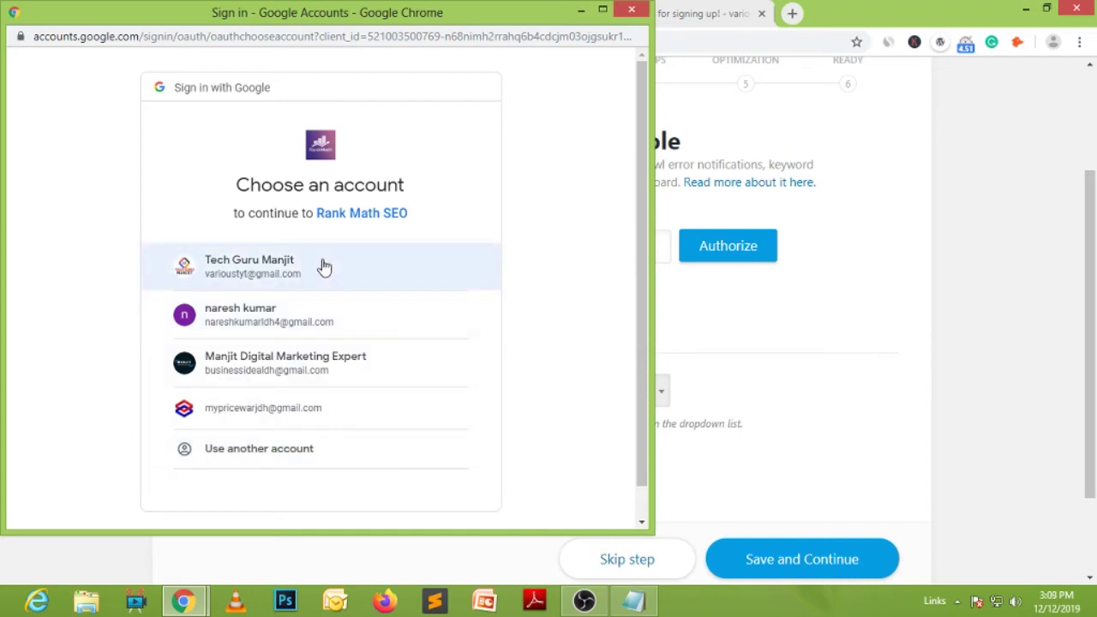
click(259, 273)
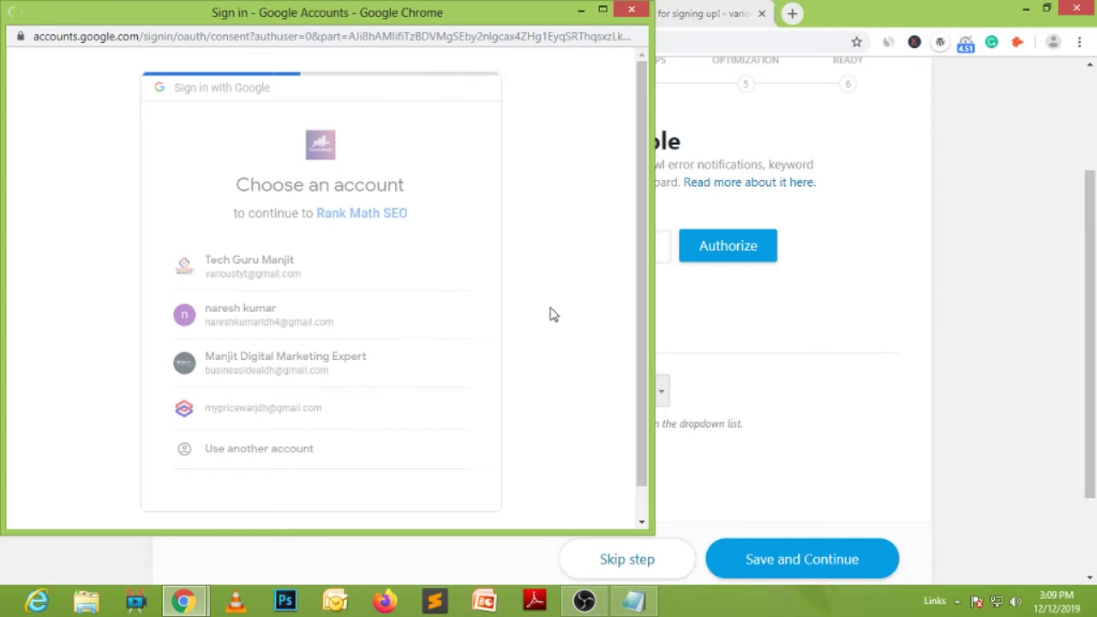
scroll(552, 319, down, 3)
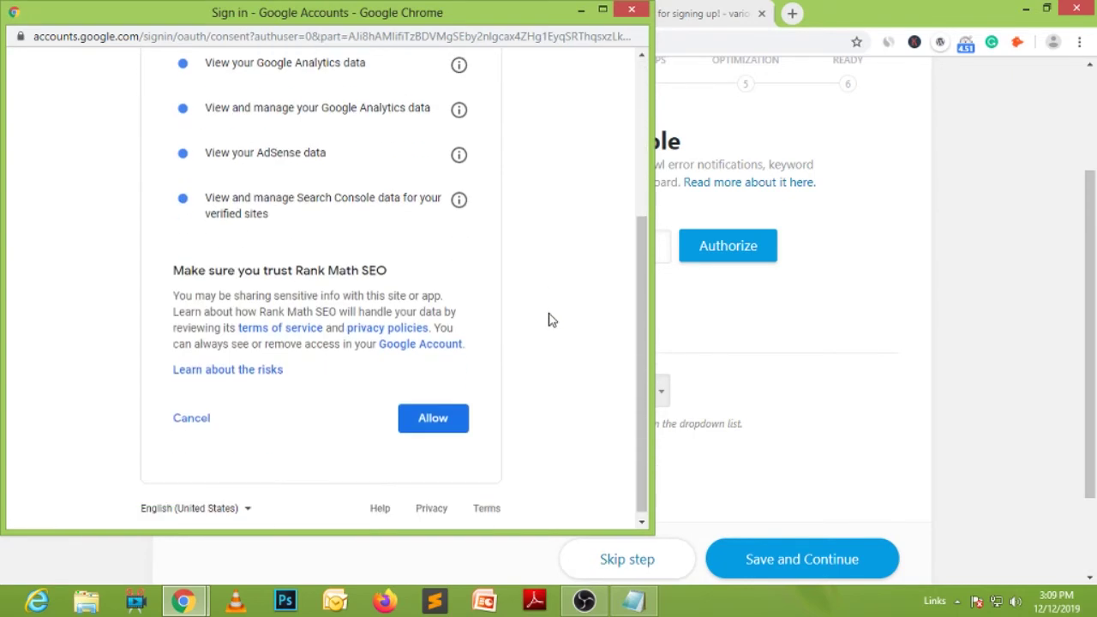
click(449, 421)
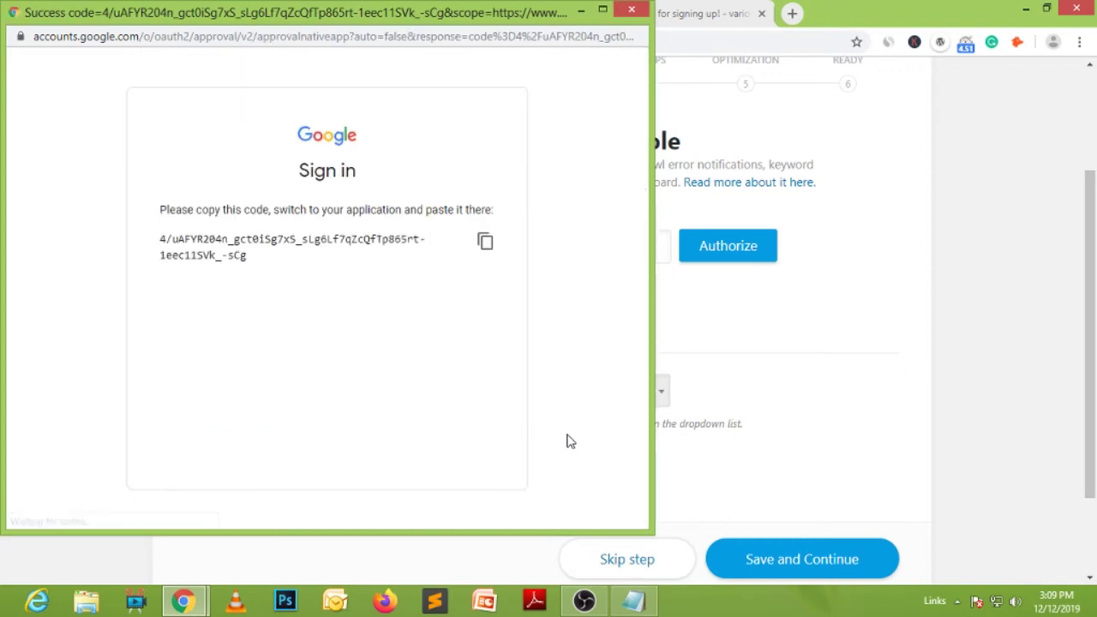
click(485, 246)
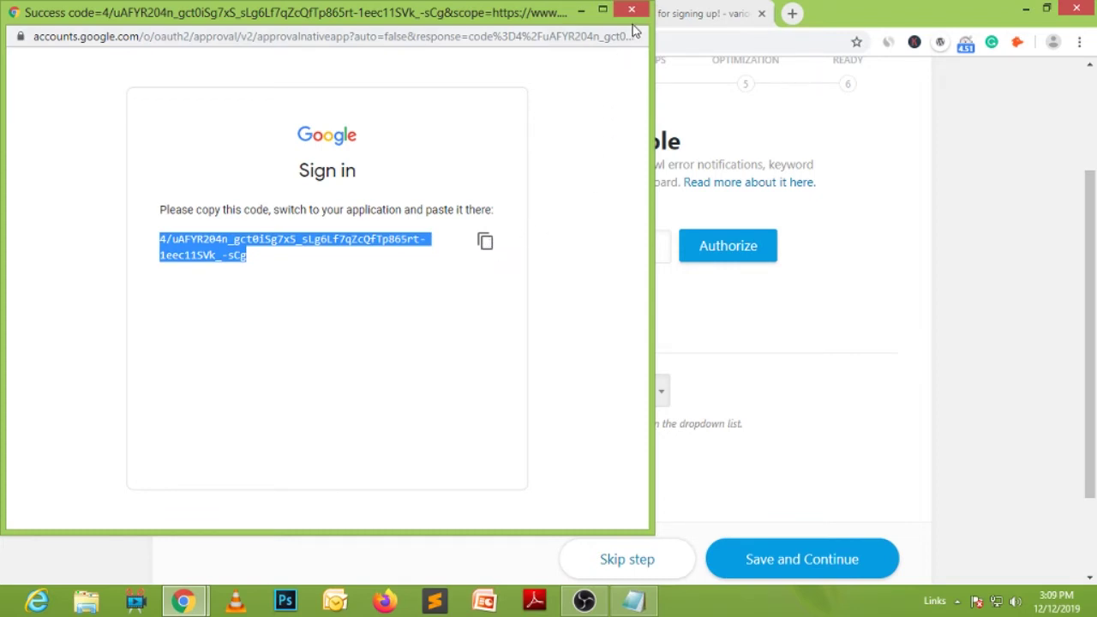
Close the Google sign-in window and authorize Search Console by pasting the authorization code.
click(632, 9)
click(472, 249)
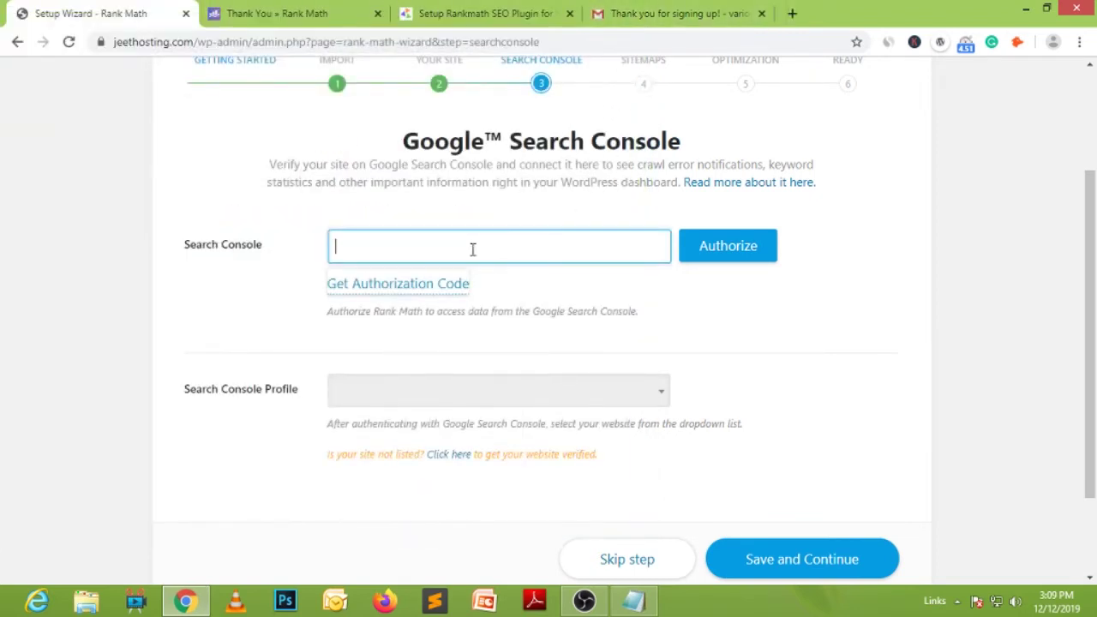
key(ctrl+v)
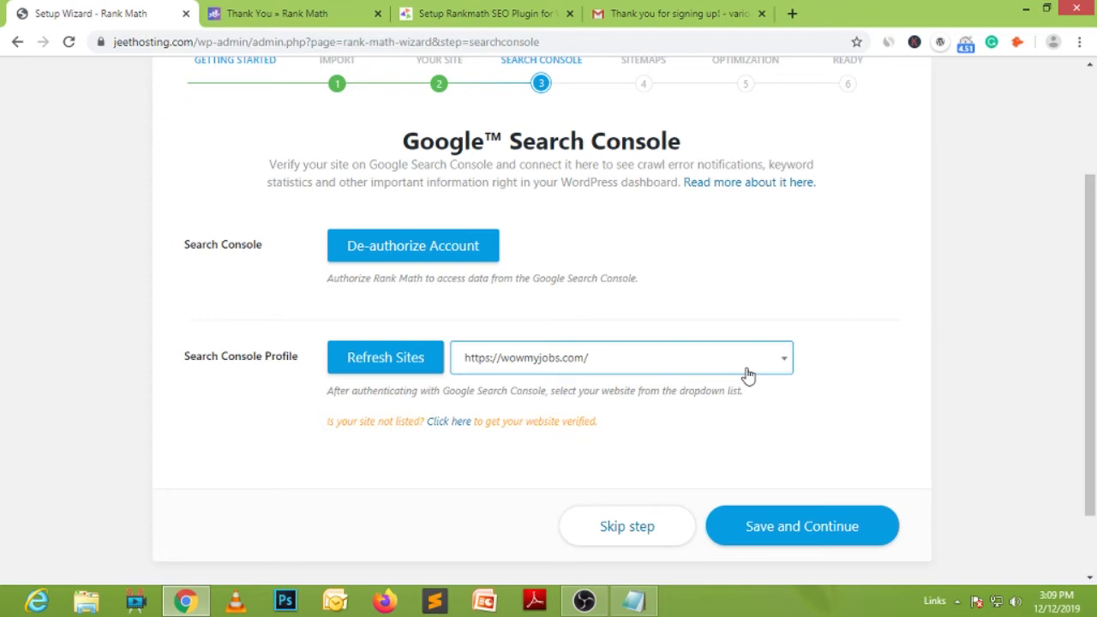
Check the Search Console Profile list for the blog's site, and de-authorize the connected account.
click(780, 363)
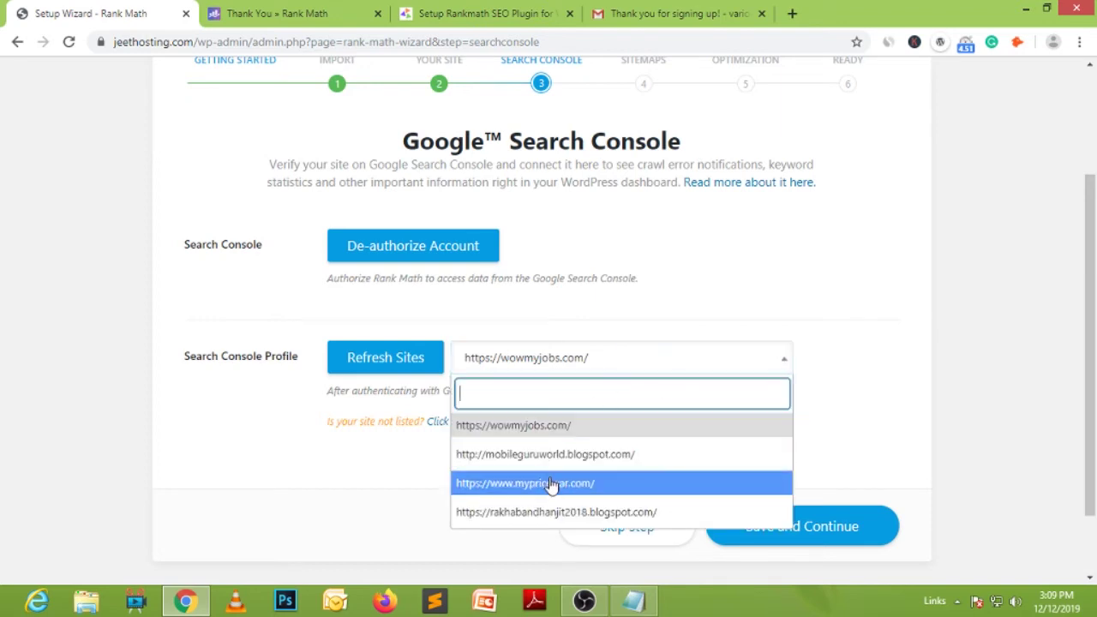
scroll(552, 484, down, 1)
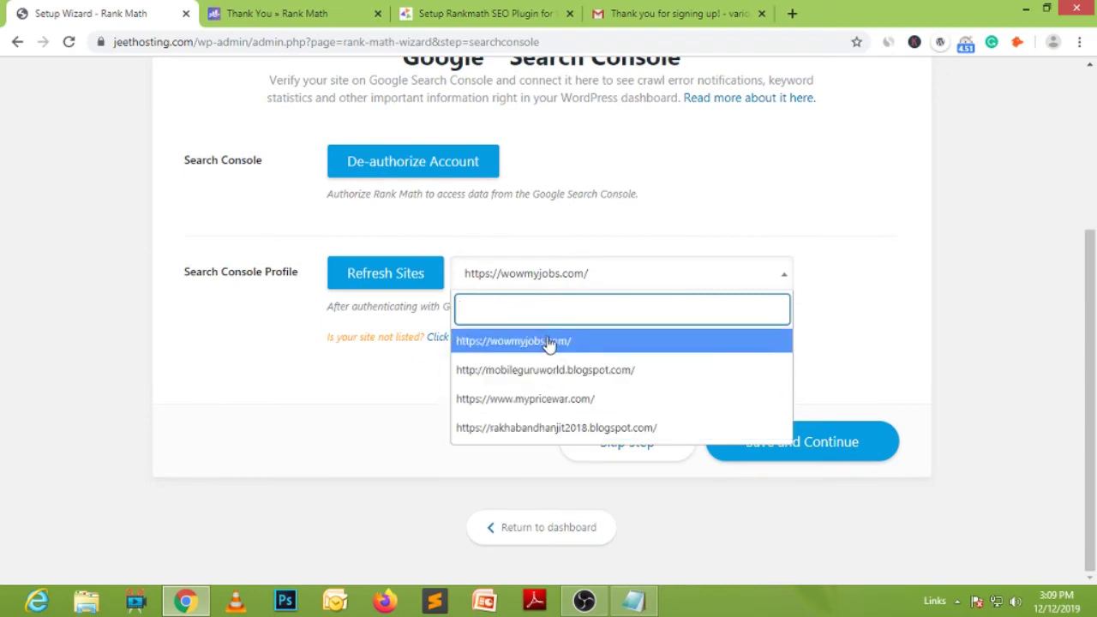
scroll(559, 151, up, 1)
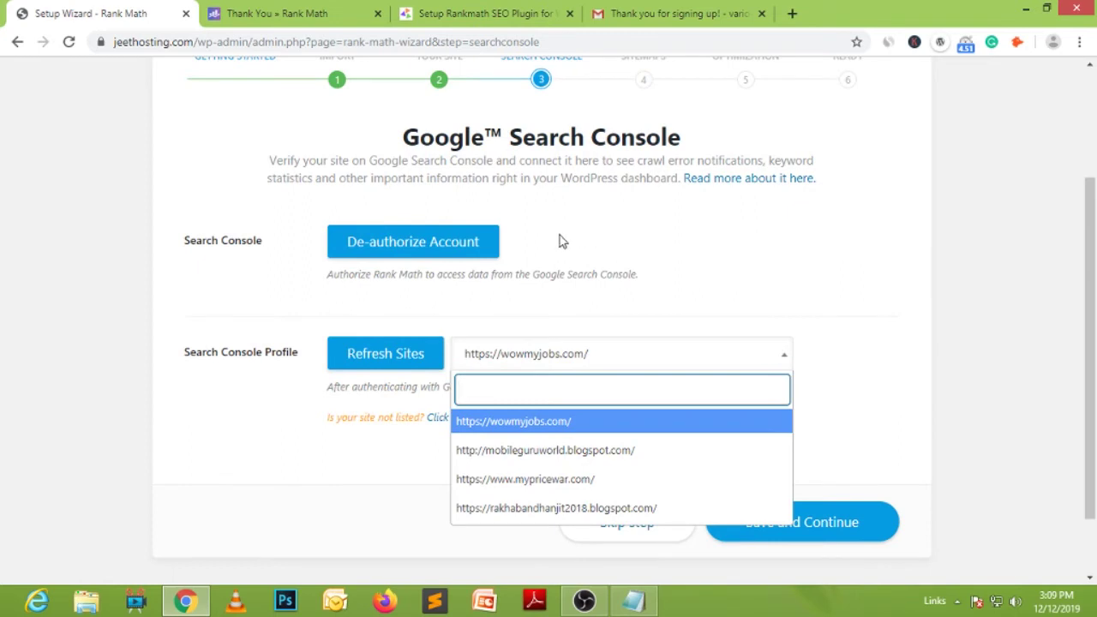
click(437, 250)
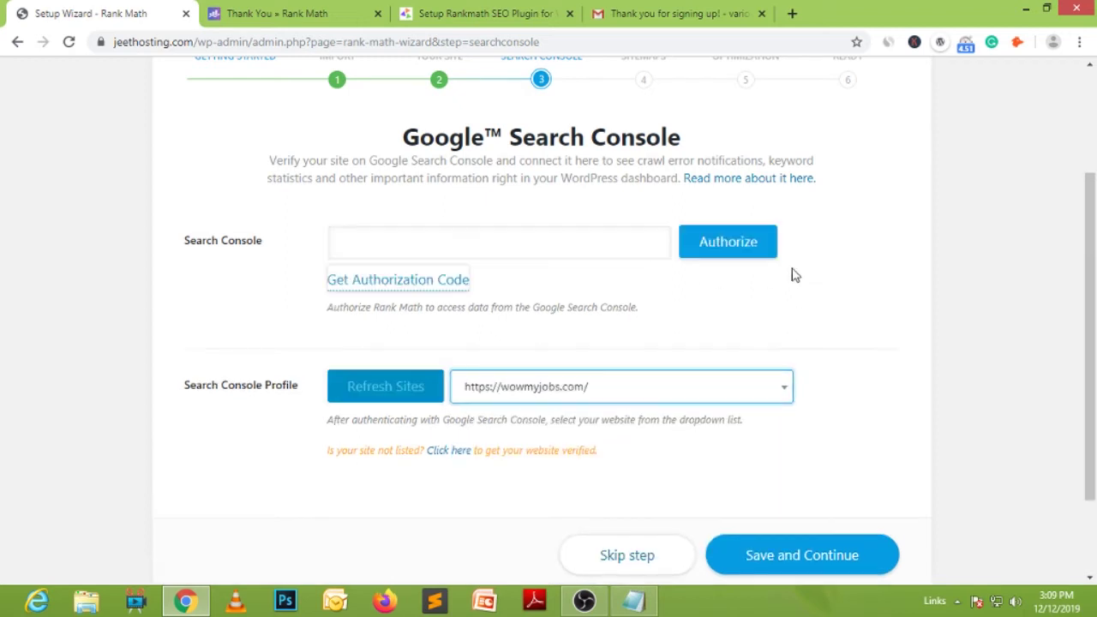
click(479, 244)
Open Google Search Console in a new browser tab and start adding a property, dismissing the new feature notice.
click(793, 14)
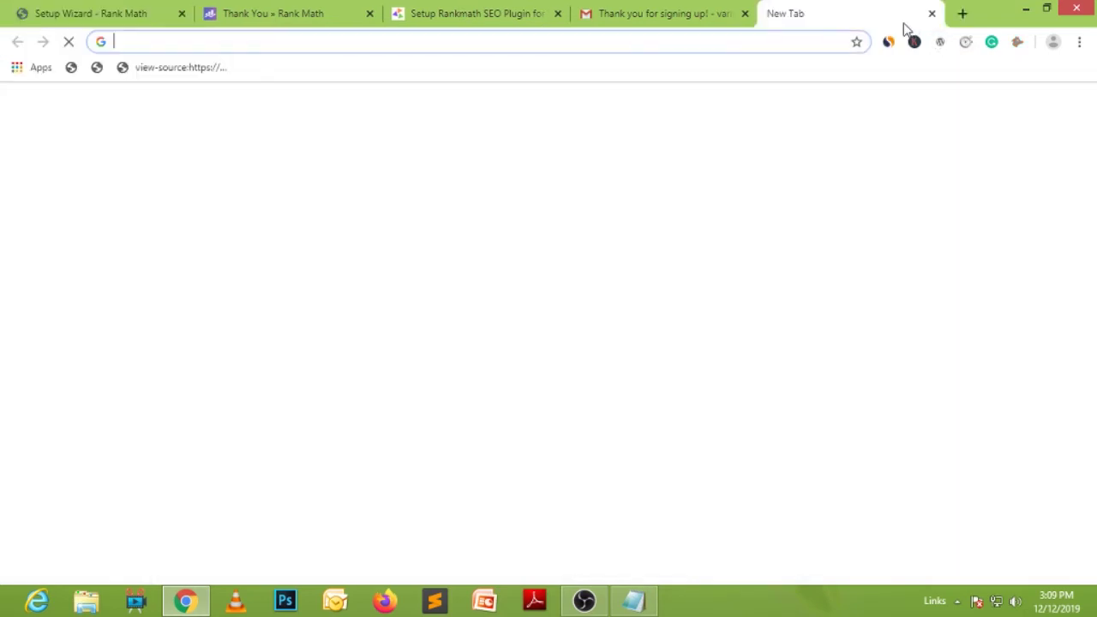
text(g)
key(Return)
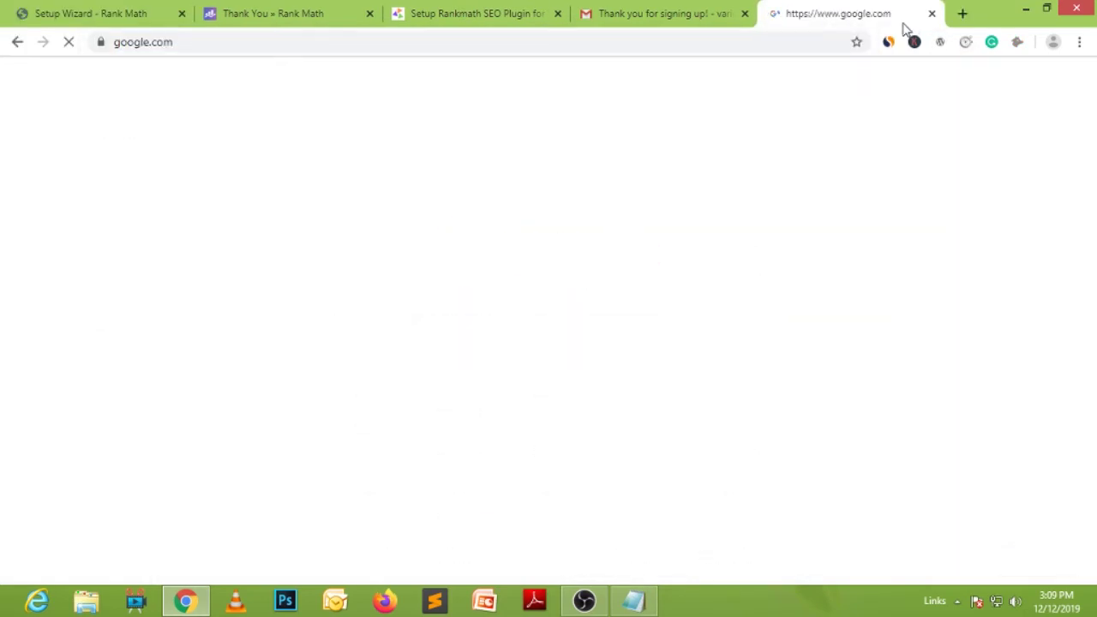
click(1027, 84)
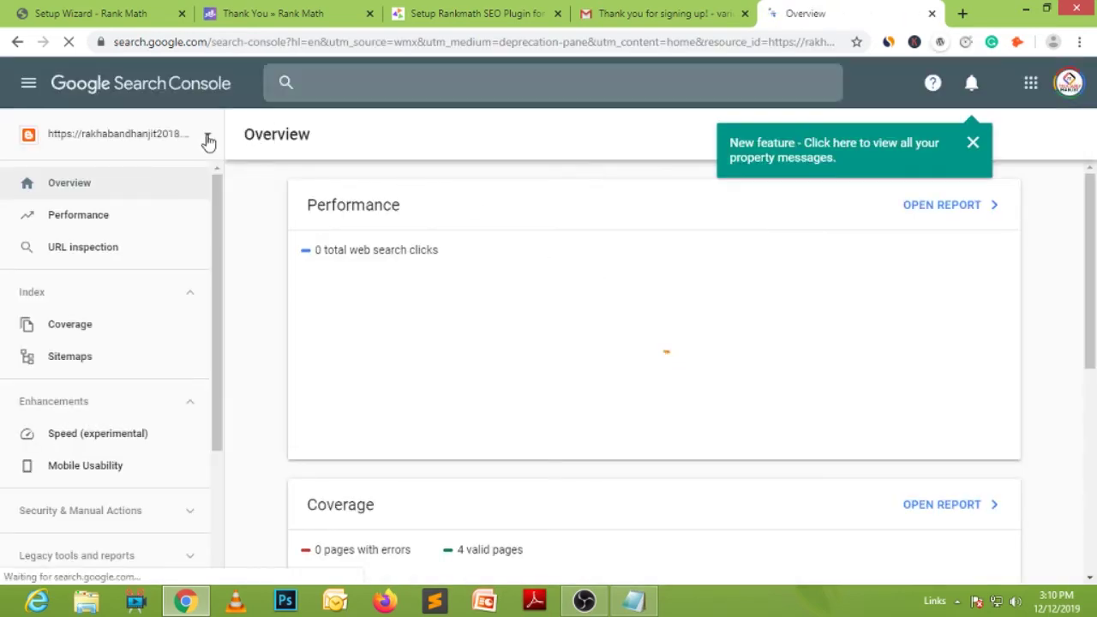
click(208, 142)
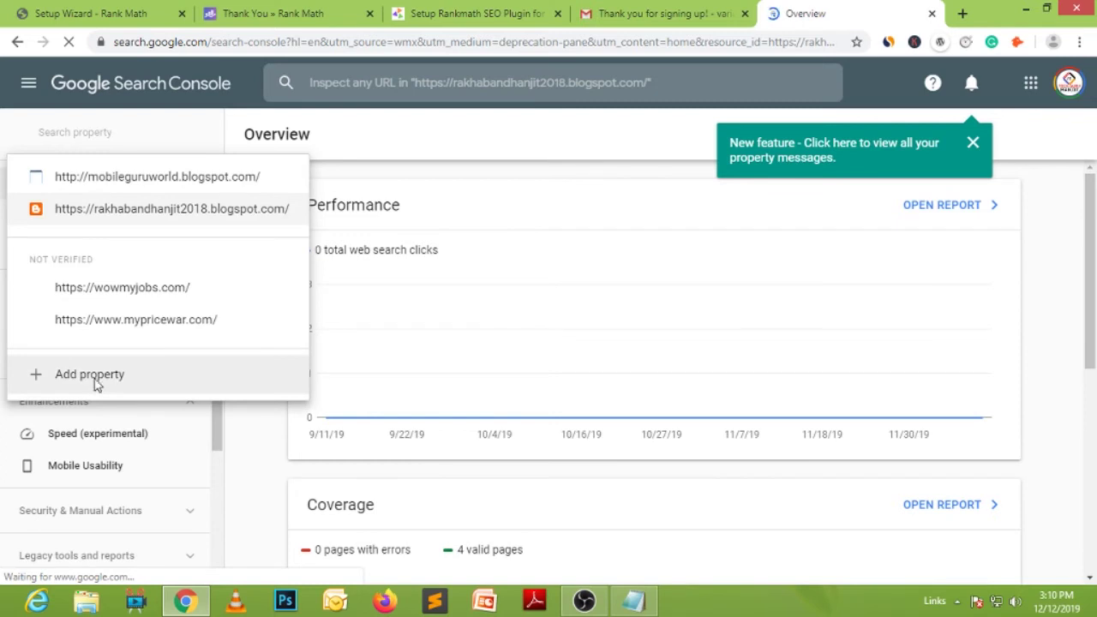
click(95, 380)
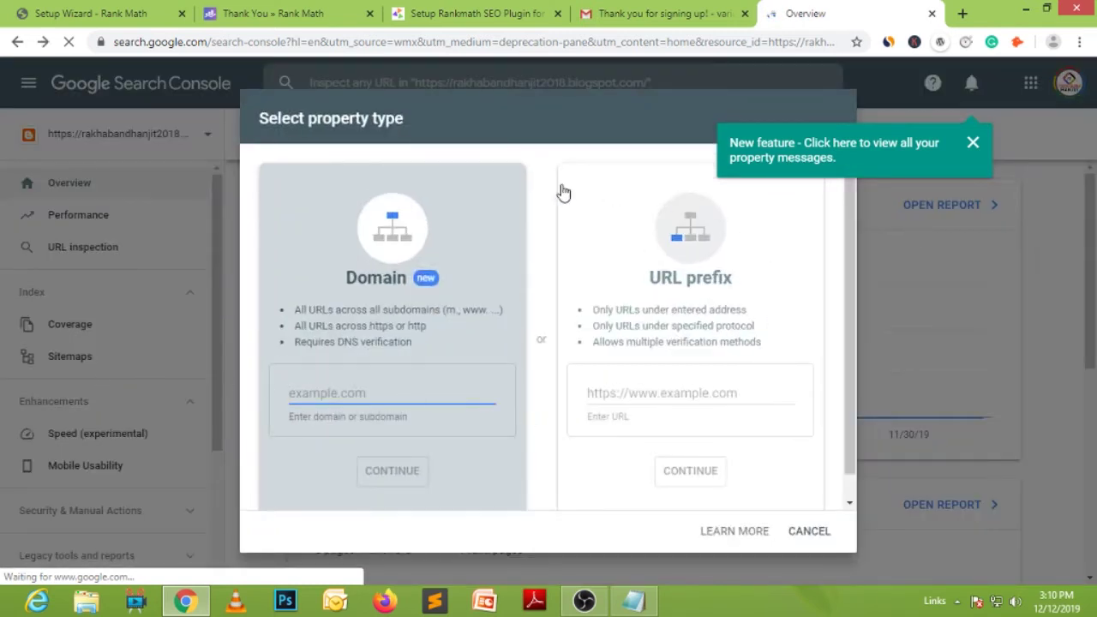
click(973, 143)
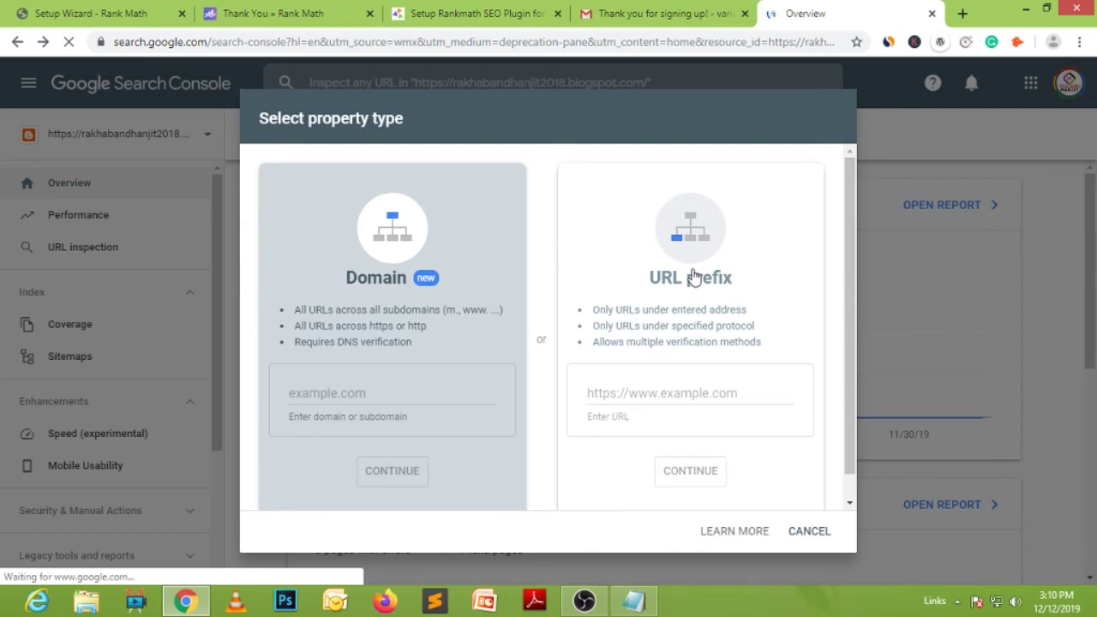
click(654, 393)
text(https:jeet)
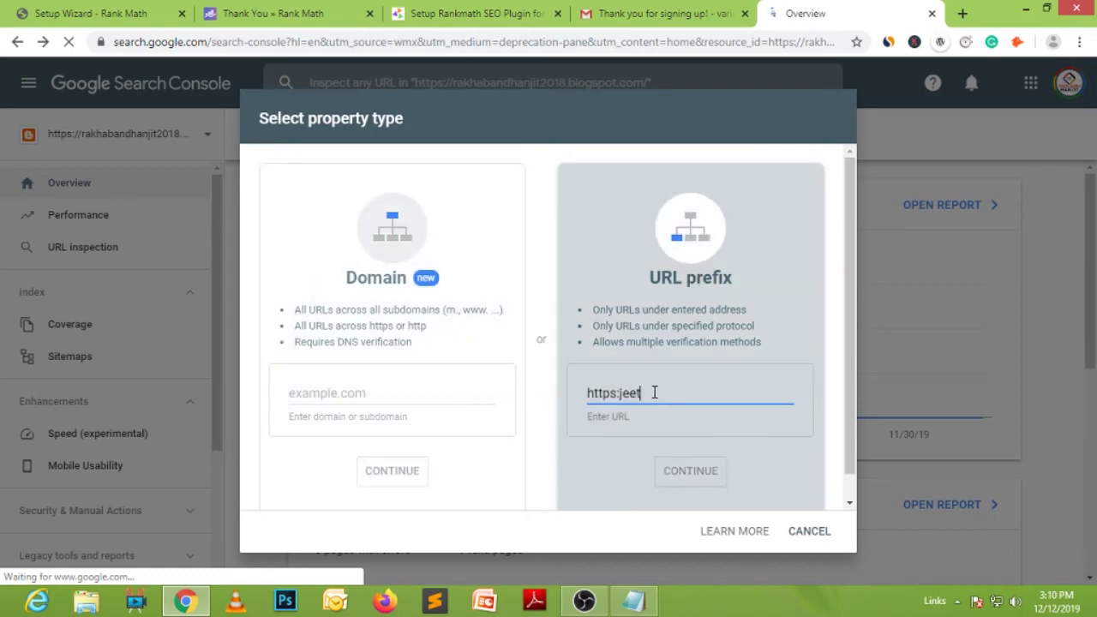
text(hosting.com)
scroll(854, 422, down, 1)
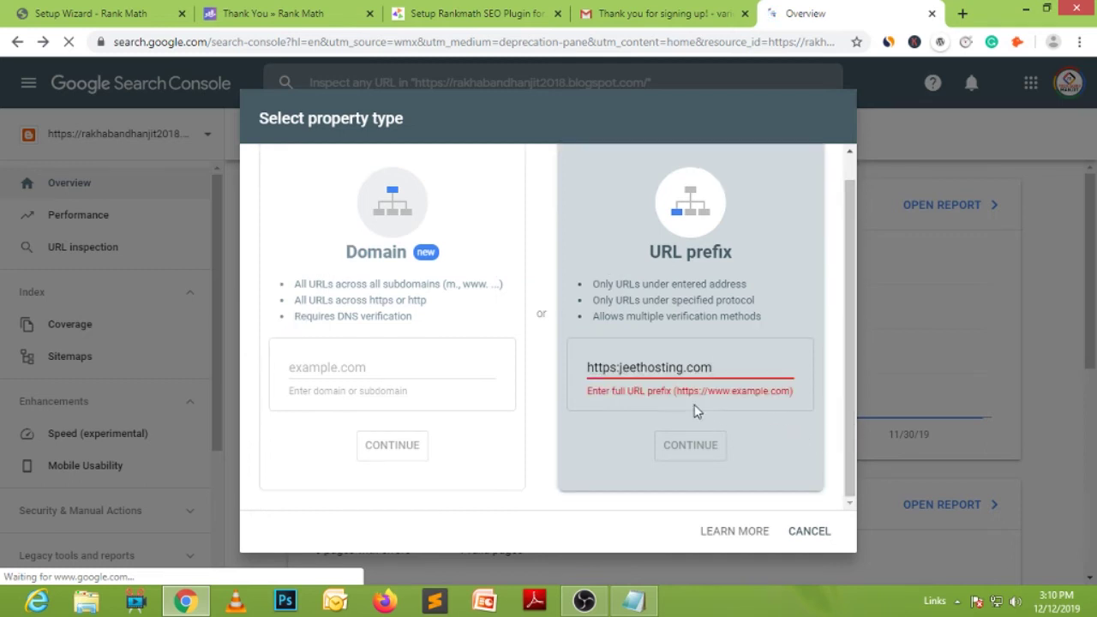
click(620, 367)
text(//j)
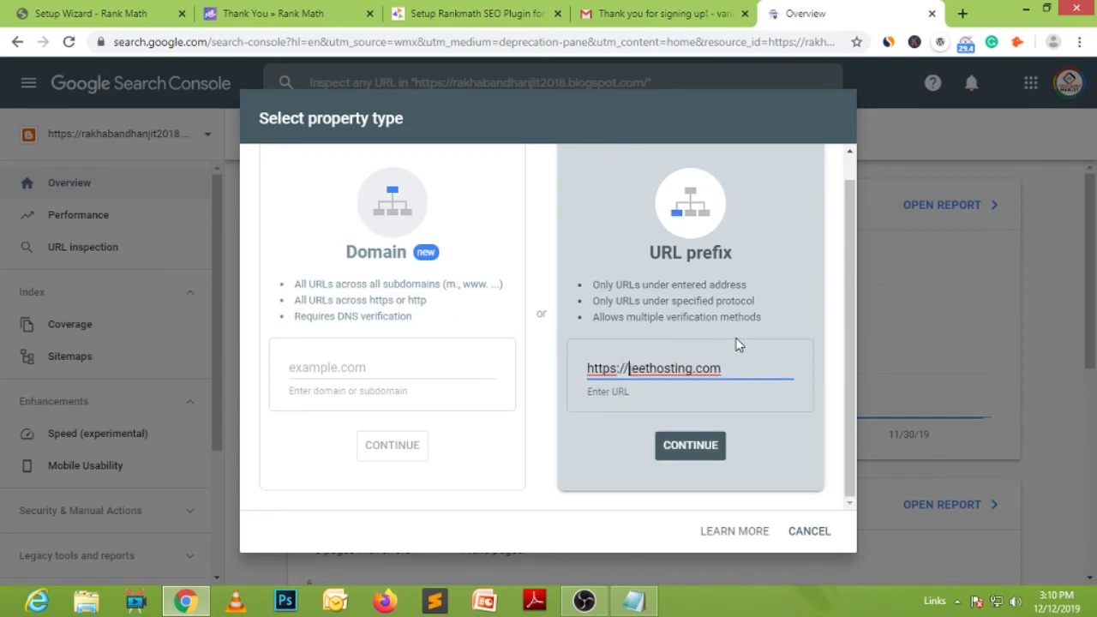
click(698, 452)
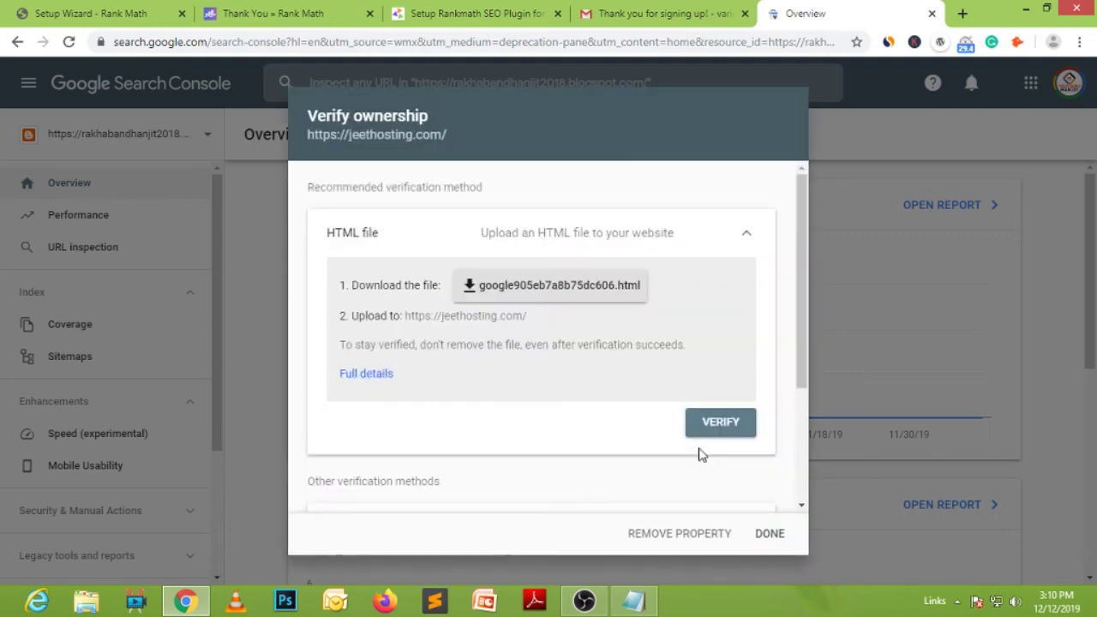
Expand the HTML tag verification method and copy the complete google-site-verification meta tag.
drag(799, 254, 796, 374)
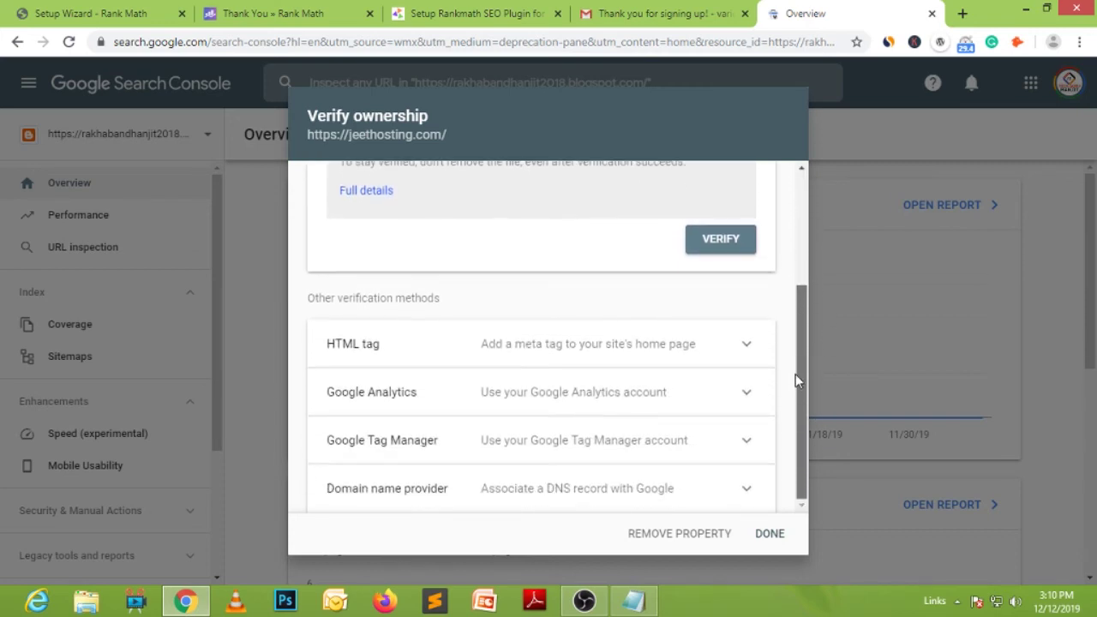
click(750, 347)
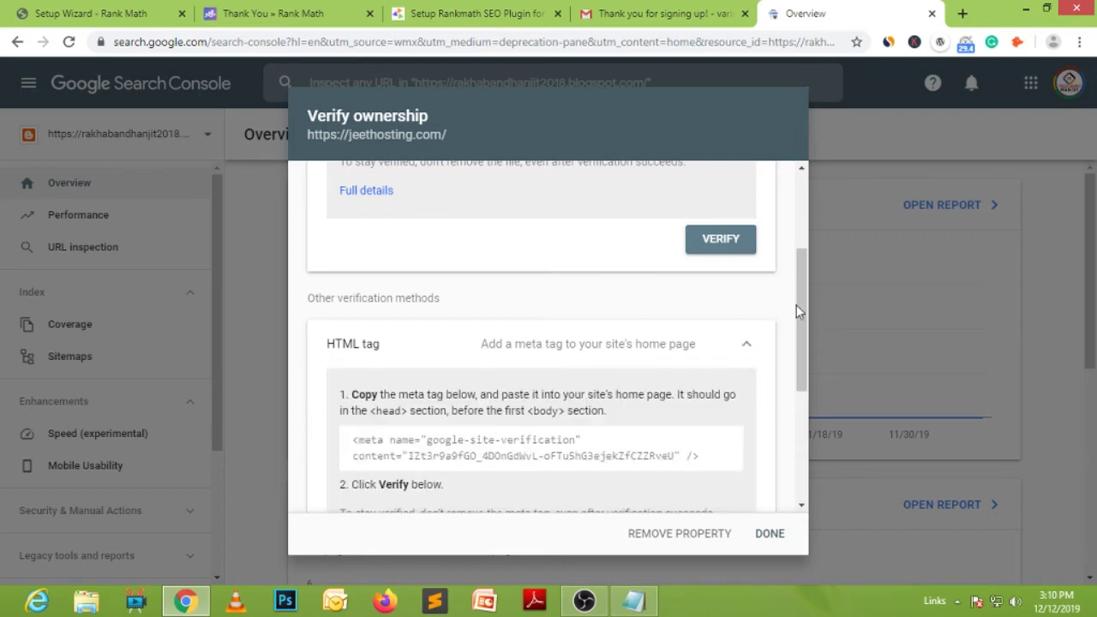
drag(805, 298, 795, 350)
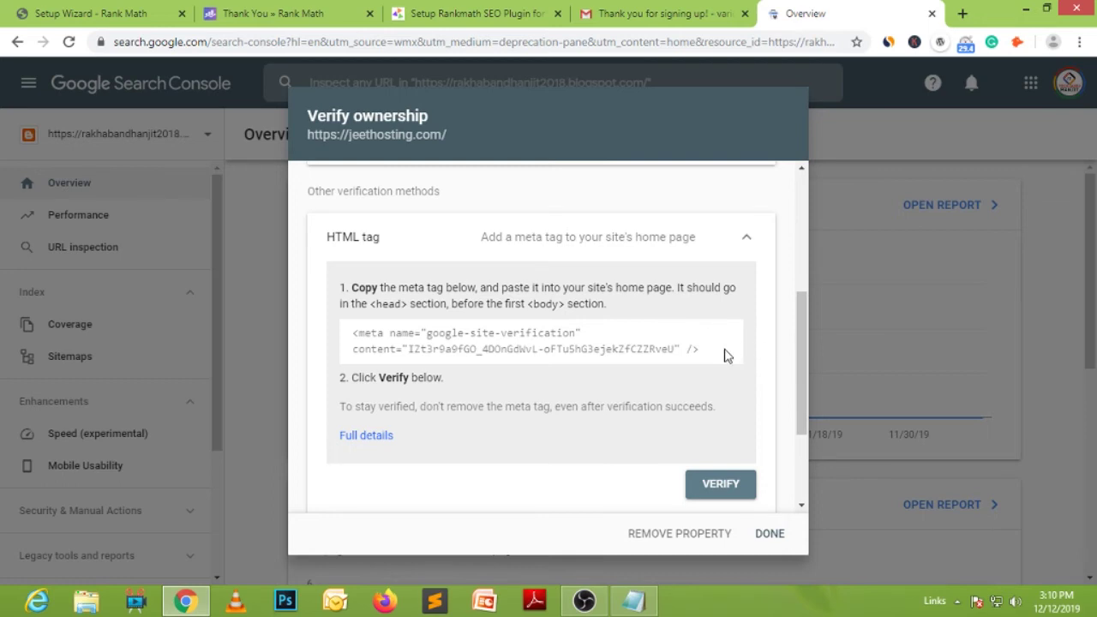
drag(708, 352, 353, 333)
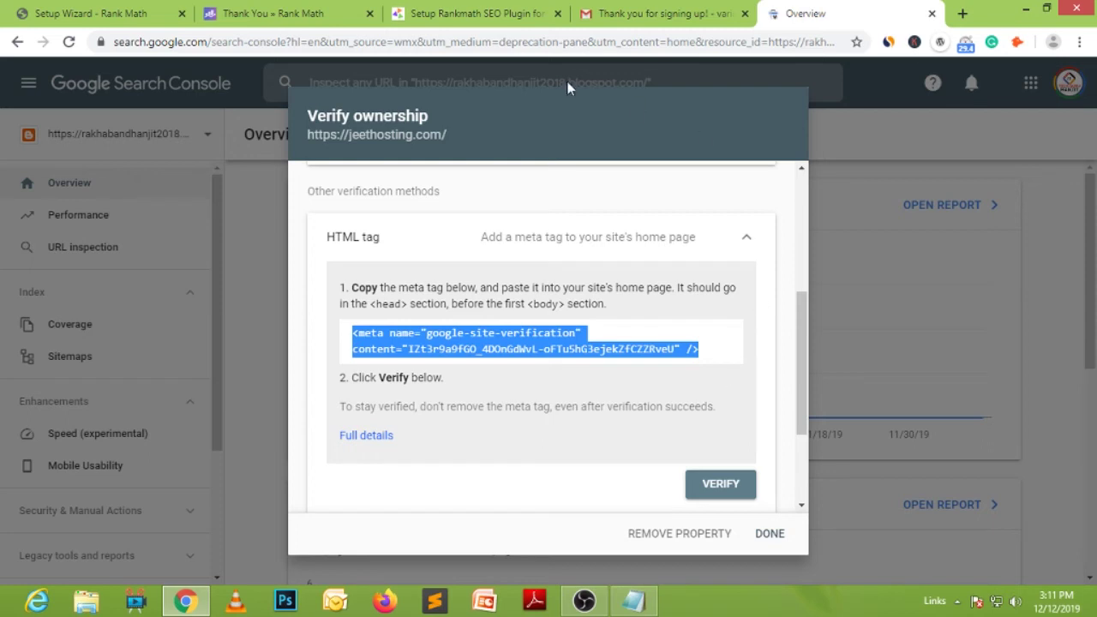
Open the WordPress admin dashboard at jeethosting.com/wp-admin in a new browser tab.
click(90, 13)
click(918, 13)
click(90, 12)
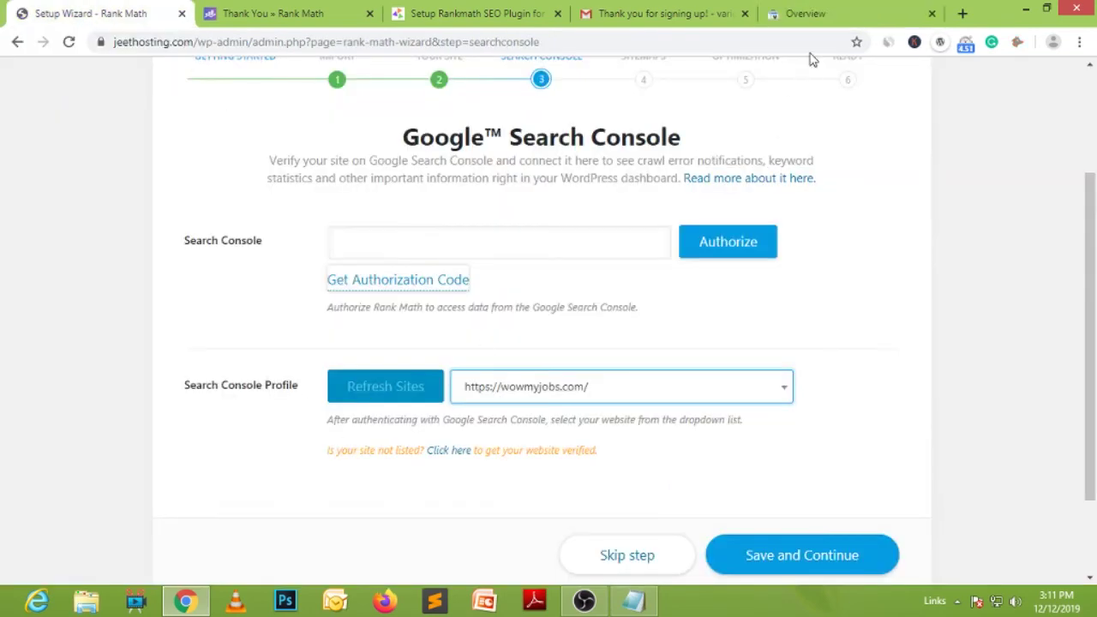
click(892, 14)
click(963, 14)
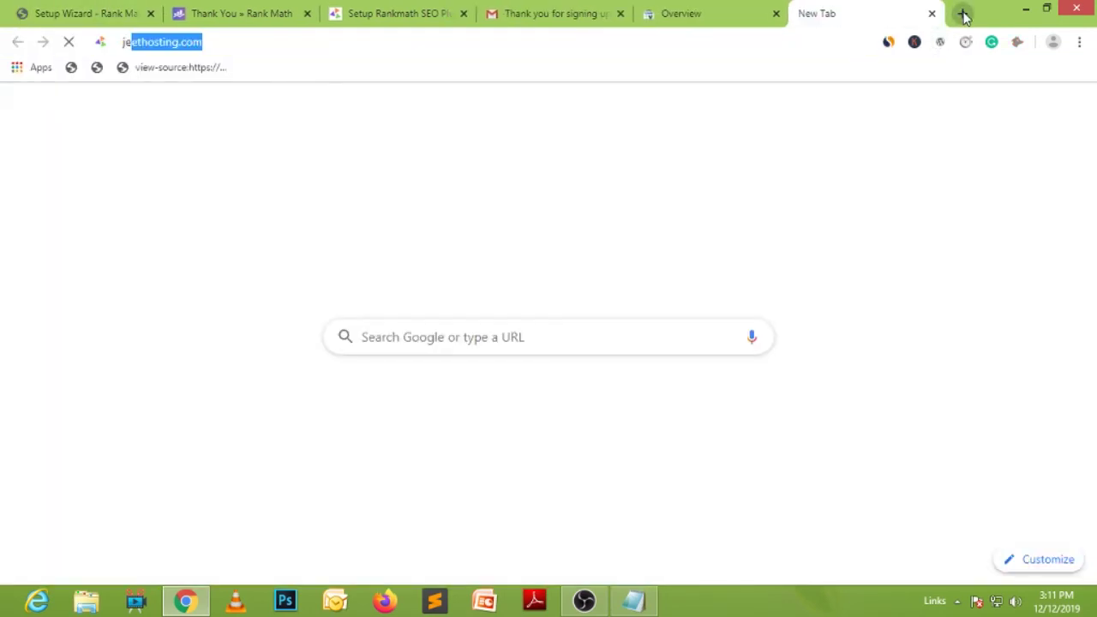
text(je)
key(Right)
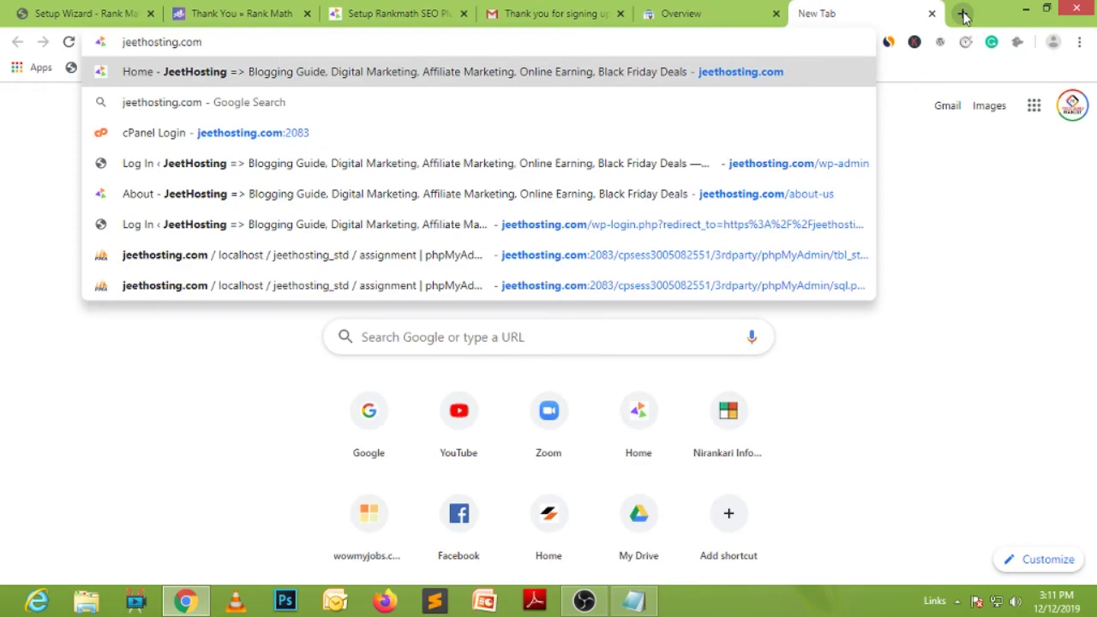
text(/wp)
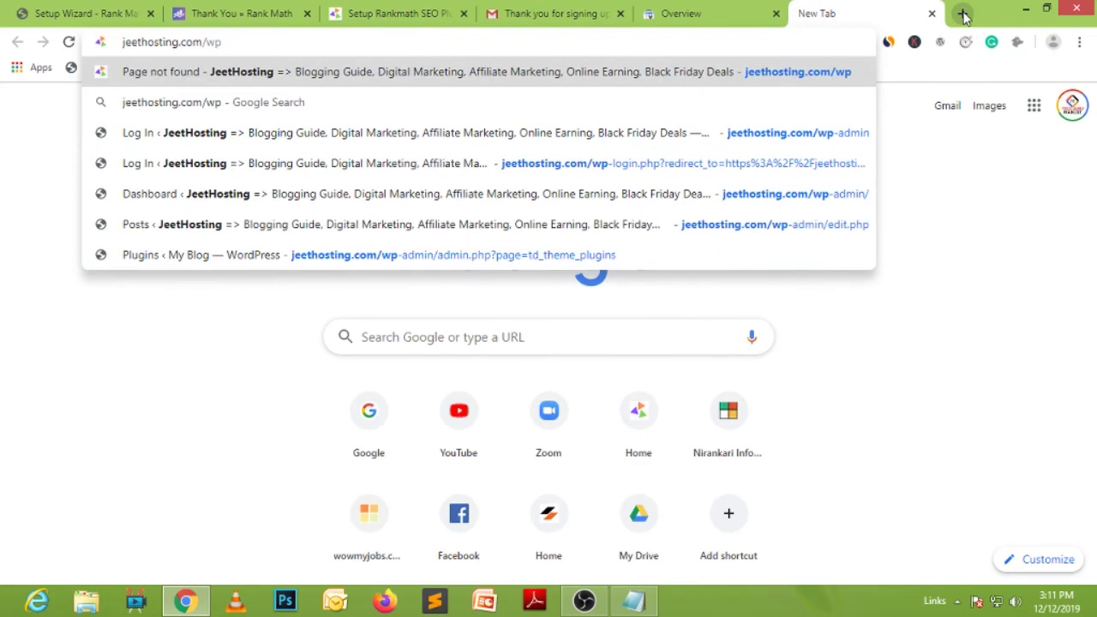
key(BackSpace)
text(p-admin)
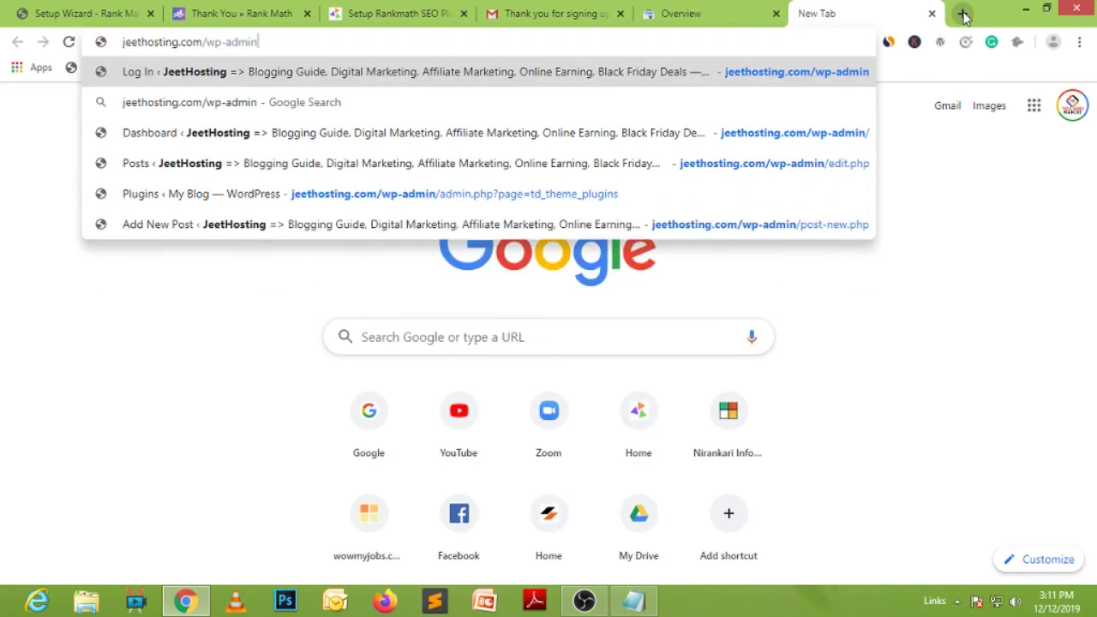
key(Return)
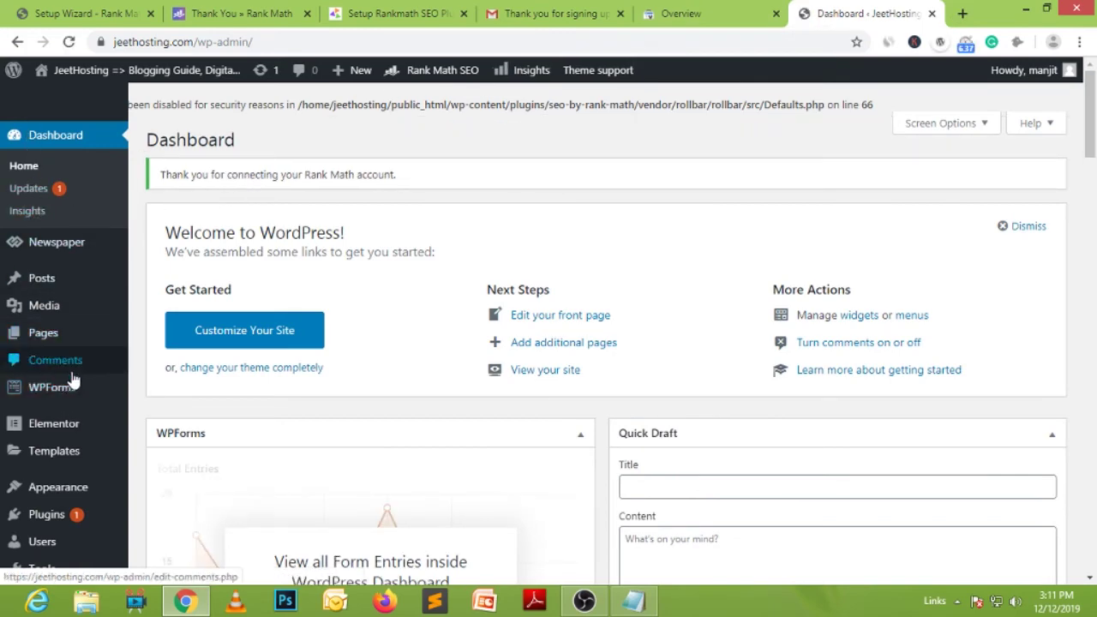
Open the Webmaster Tools section of Rank Math's General Settings.
scroll(77, 403, down, 2)
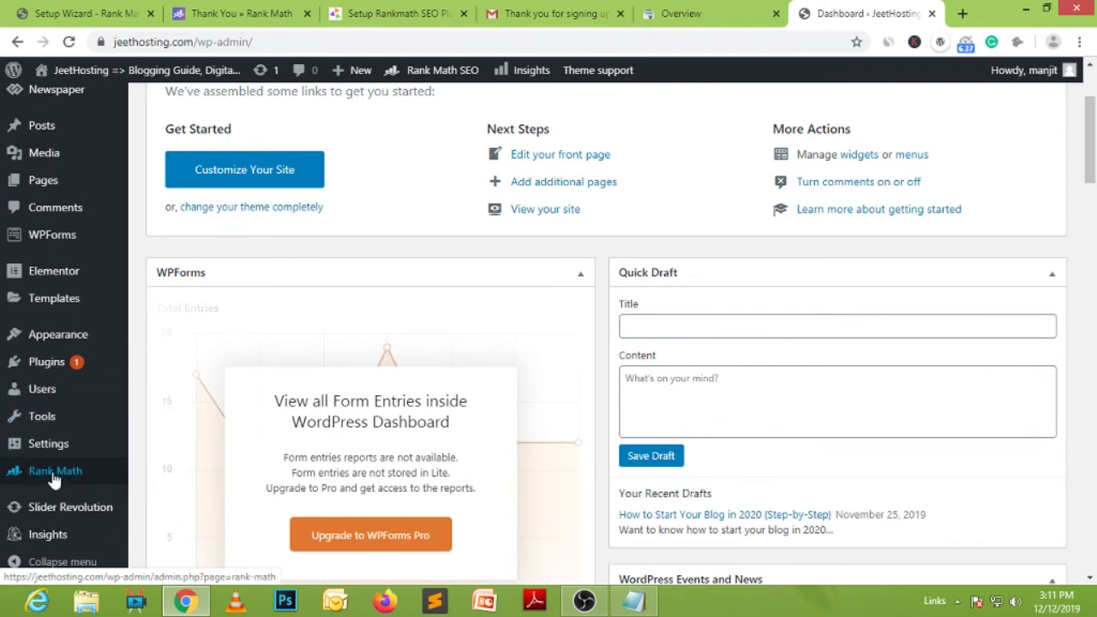
mouse_move(61, 477)
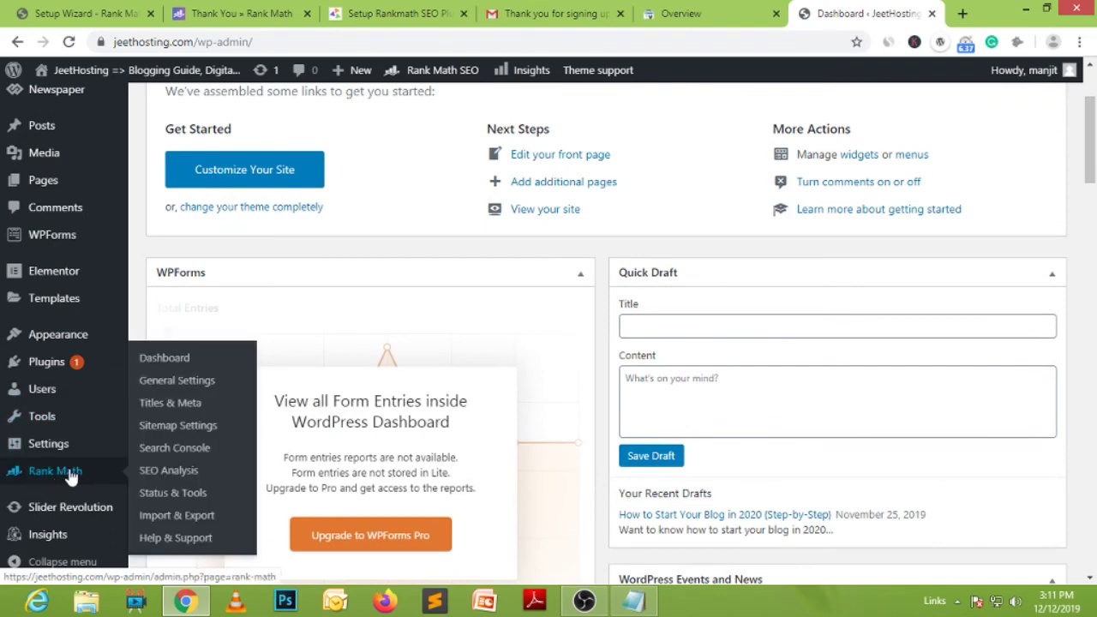
click(199, 384)
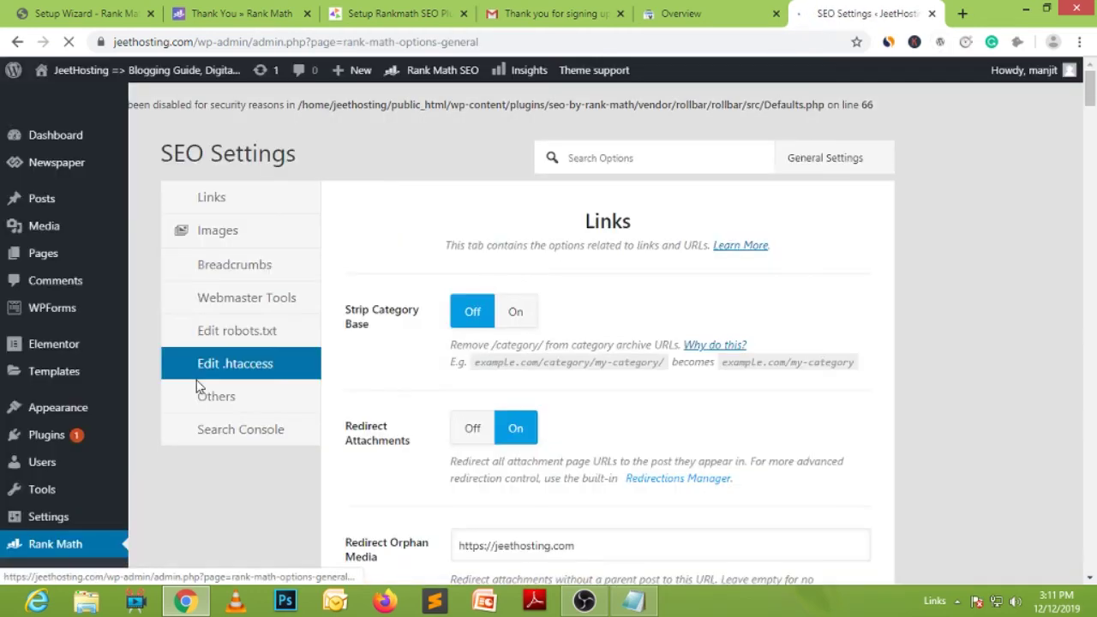
click(279, 302)
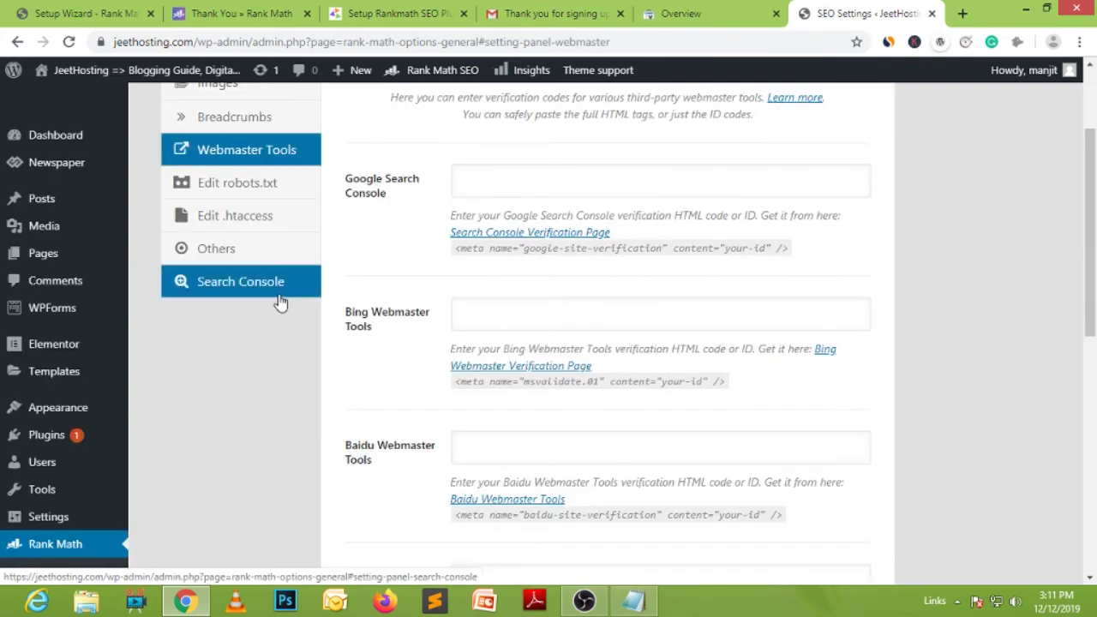
Paste the copied verification meta tag as the Google Search Console code and save the settings.
click(549, 190)
click(373, 206)
click(494, 172)
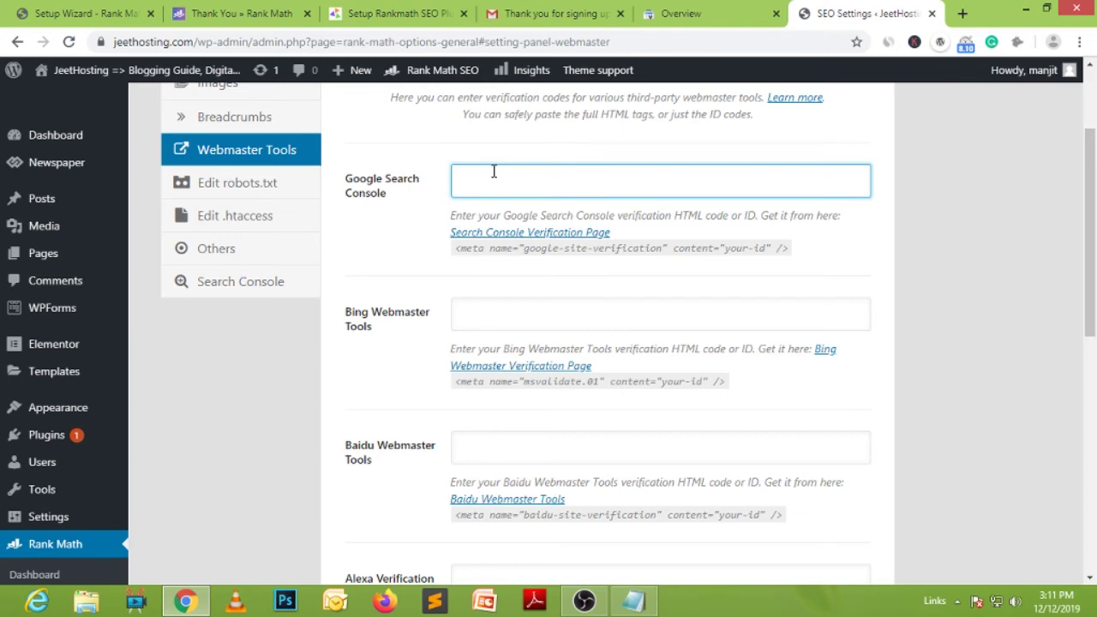
key(ctrl+v)
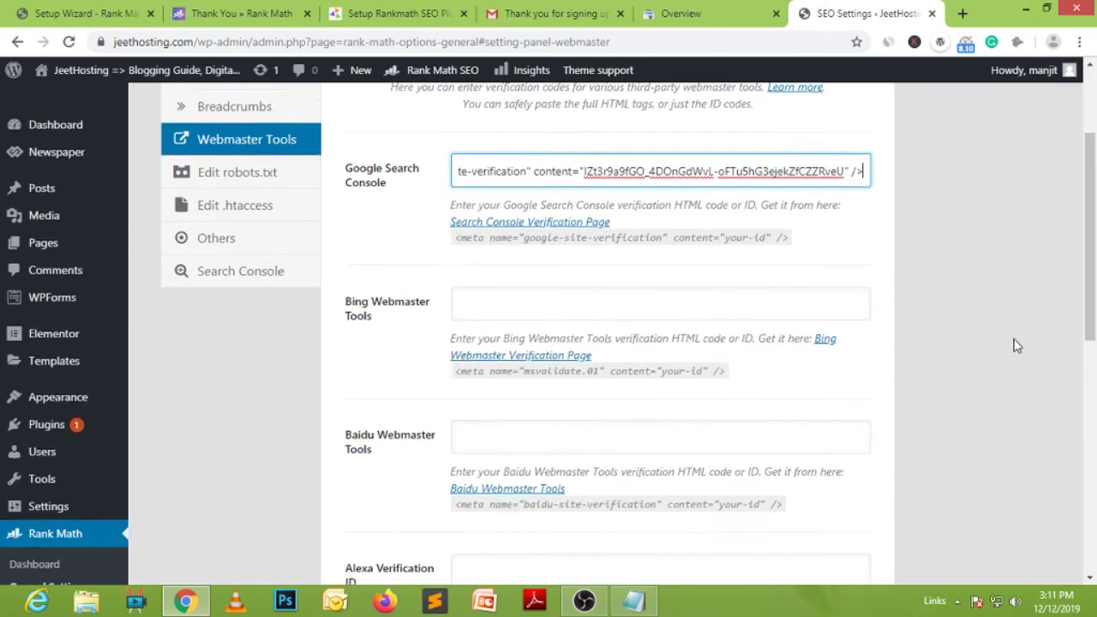
scroll(992, 349, down, 5)
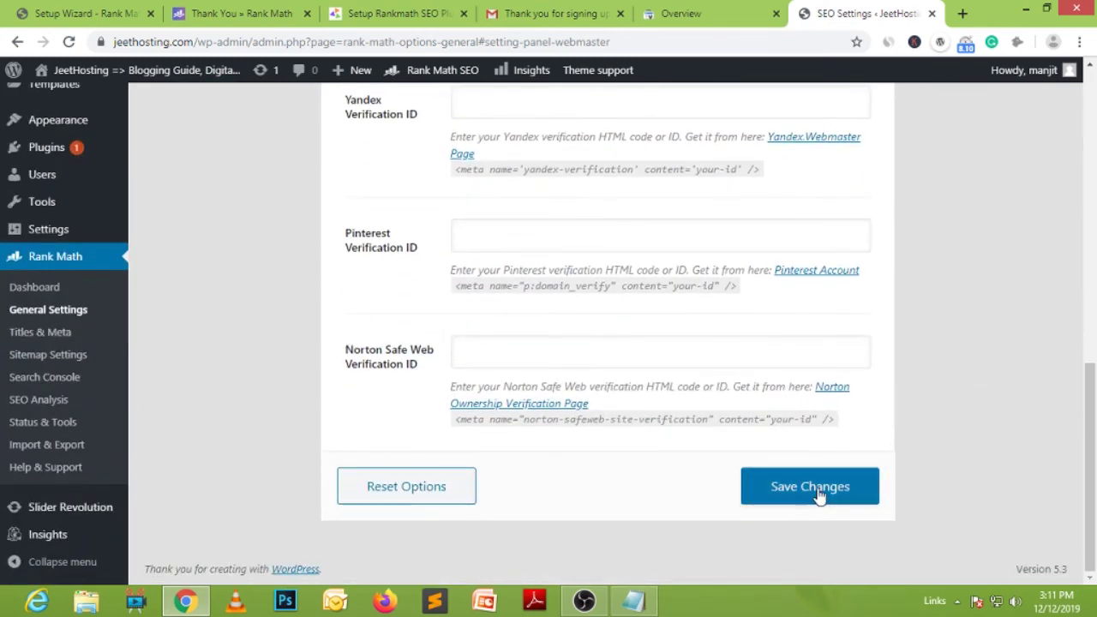
click(811, 485)
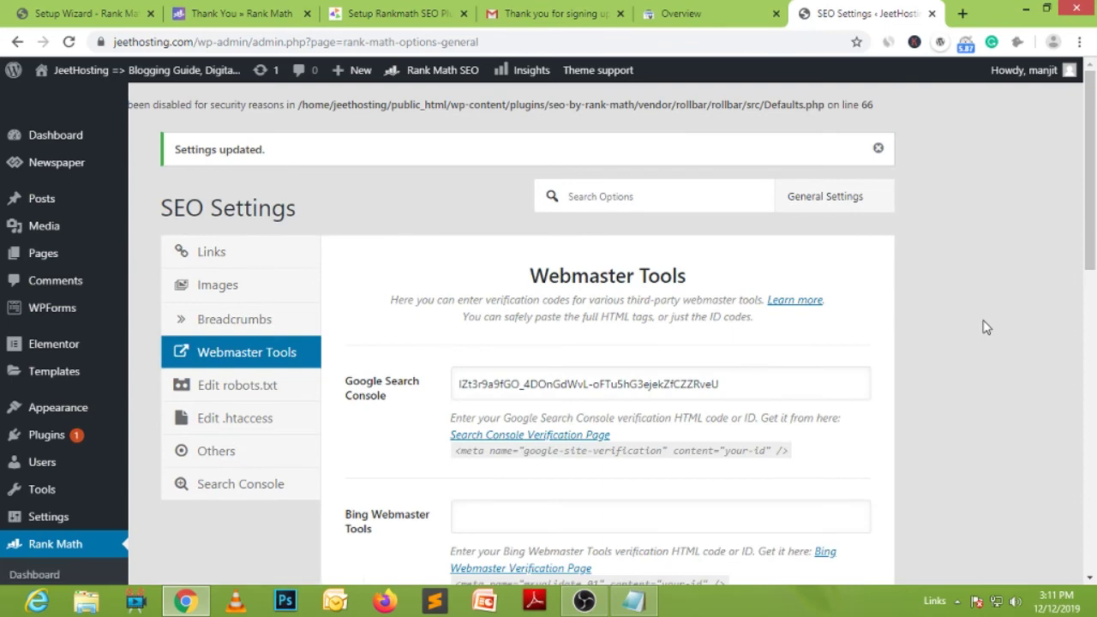
Request a Search Console authorization code from the setup wizard, allow Rank Math access to the Google account, and copy the code.
click(79, 14)
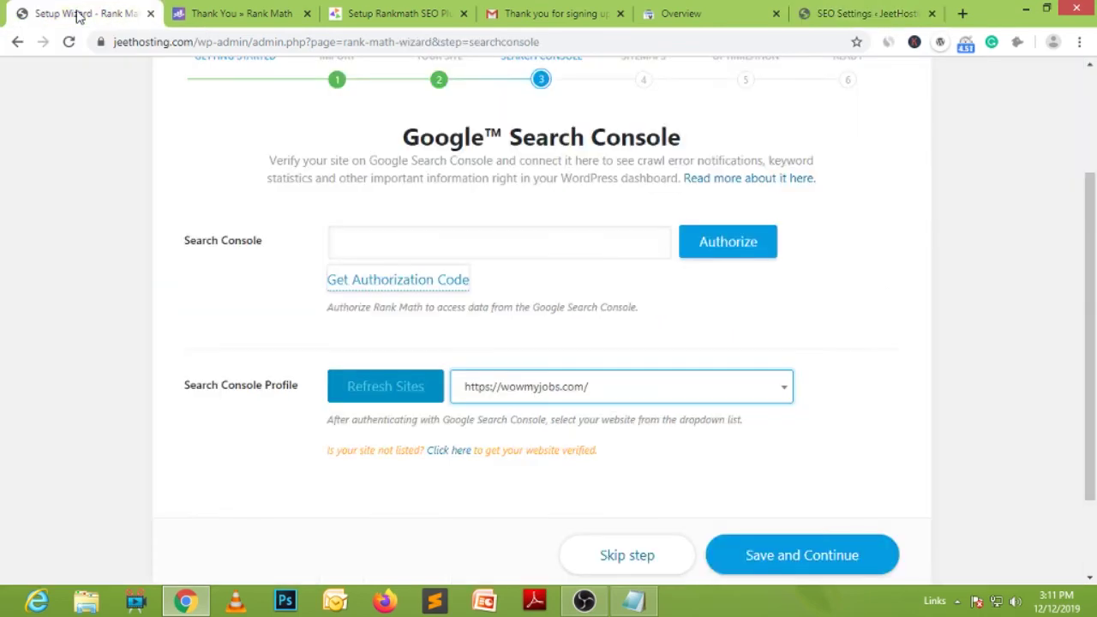
click(409, 283)
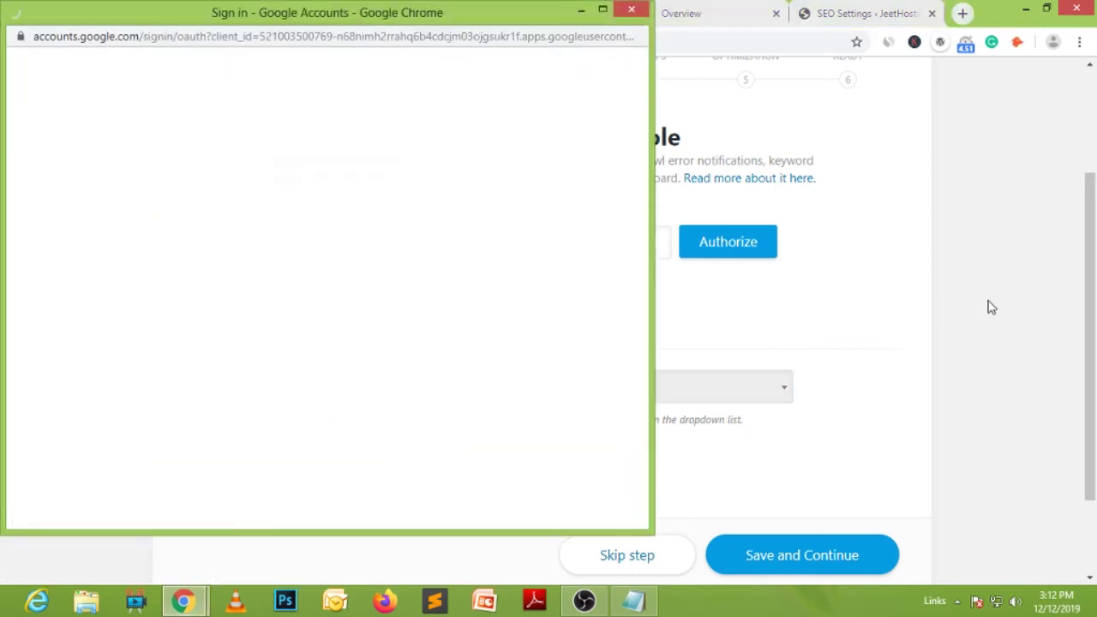
click(216, 259)
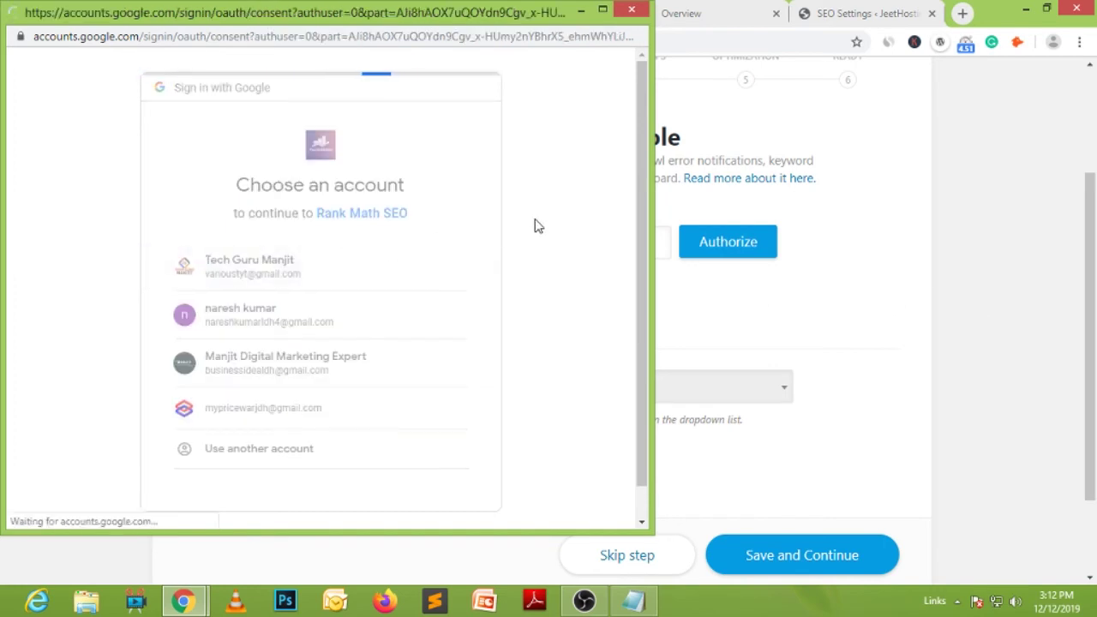
scroll(445, 394, down, 5)
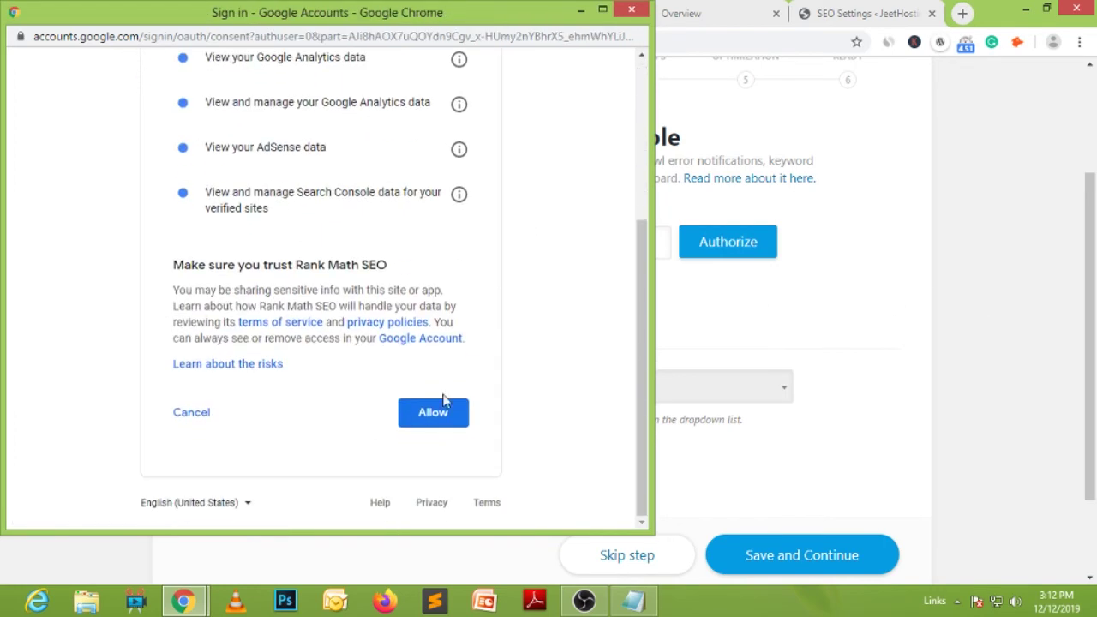
click(433, 414)
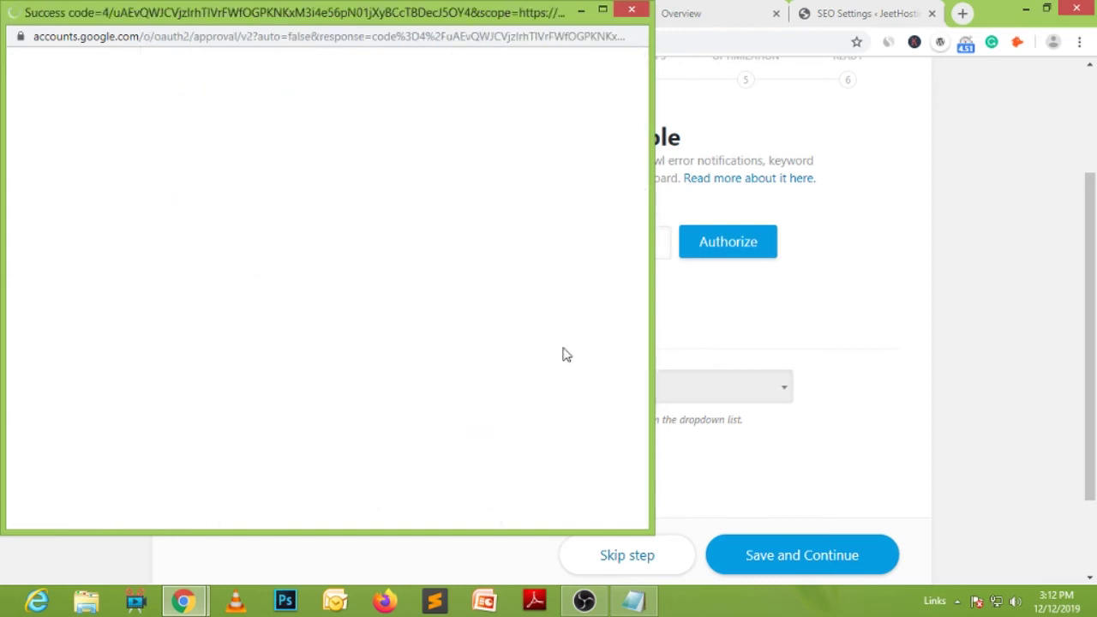
click(486, 243)
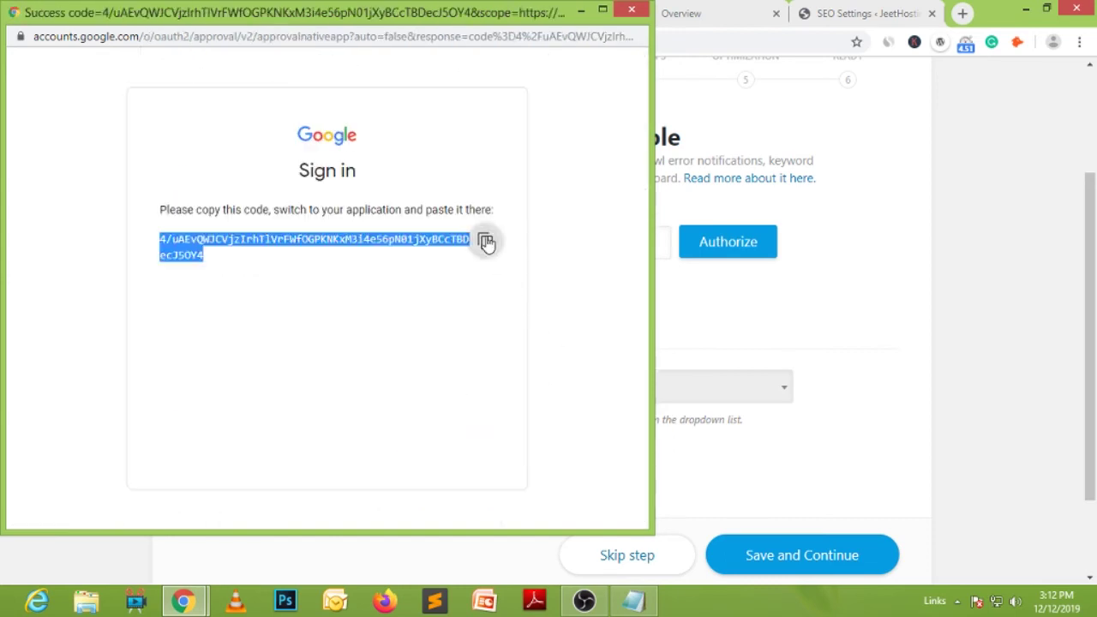
click(632, 10)
click(519, 241)
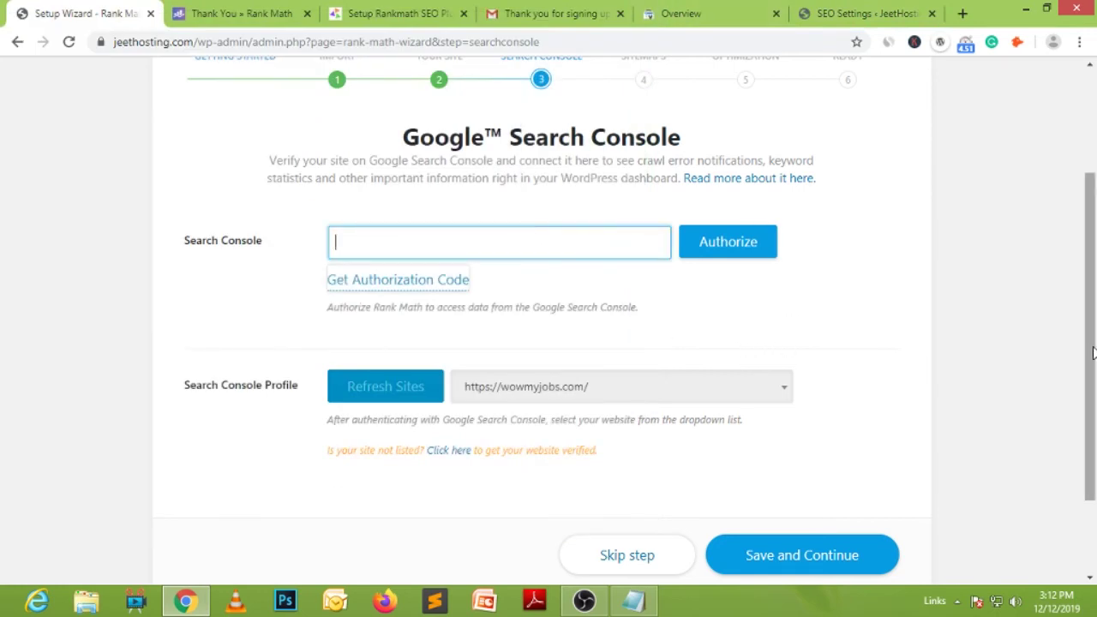
key(ctrl+v)
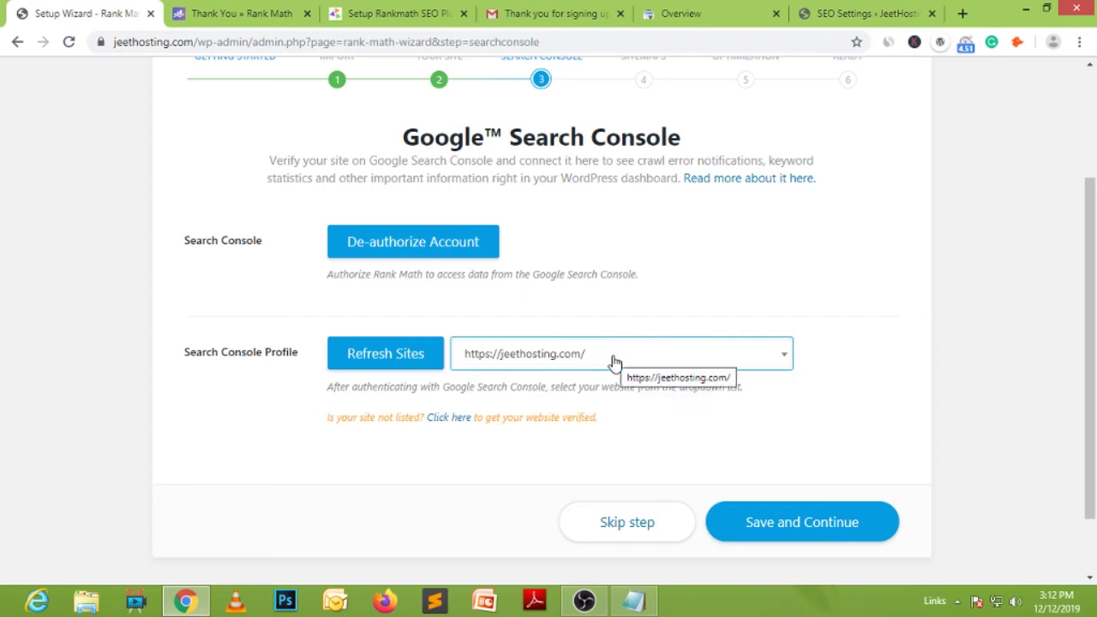
click(836, 531)
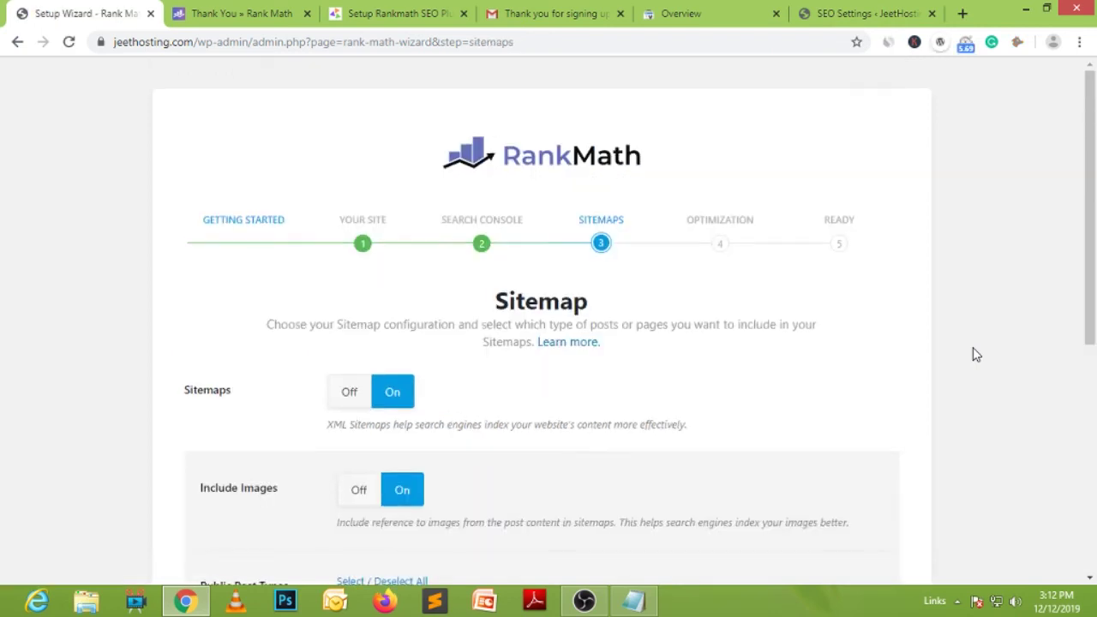
Save the Sitemap step with sitemaps, images, posts, pages, My Templates and categories included.
scroll(974, 354, down, 3)
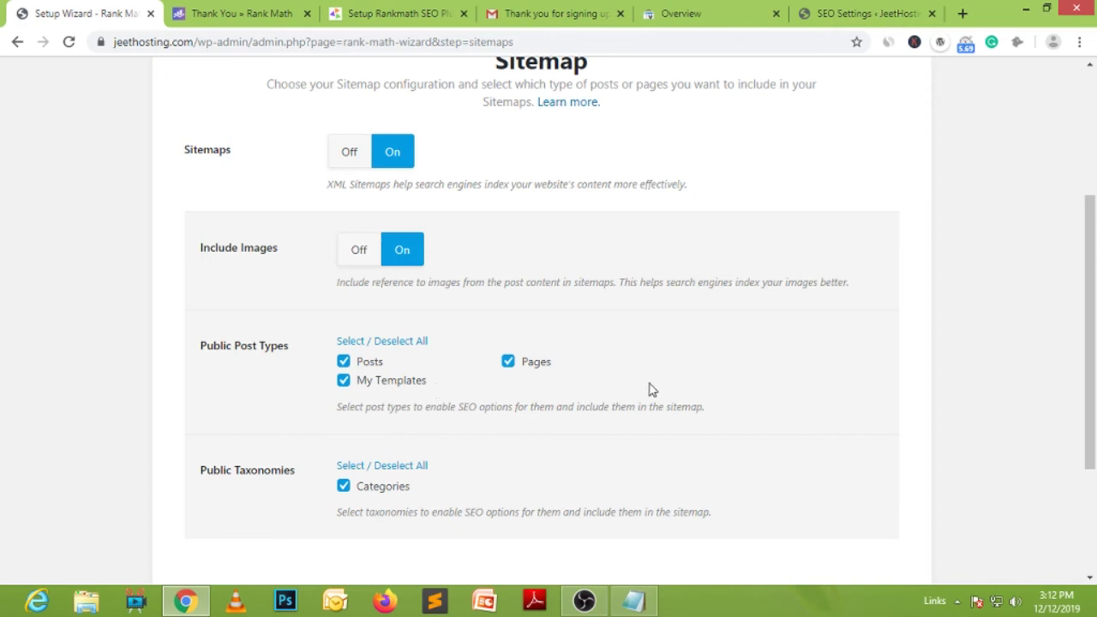
scroll(650, 387, down, 1)
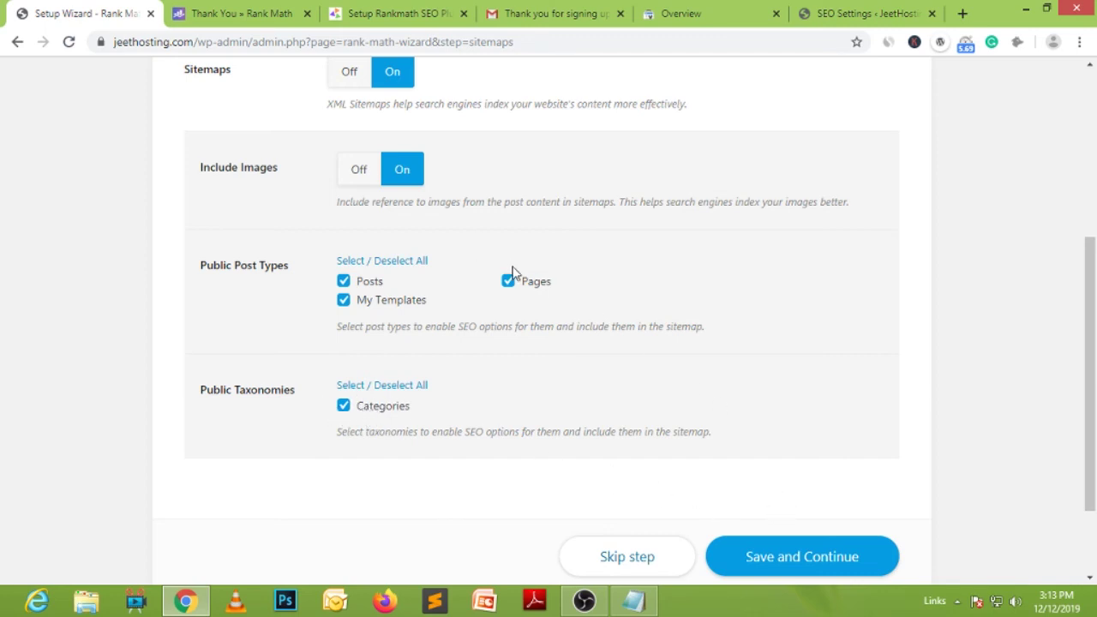
click(786, 559)
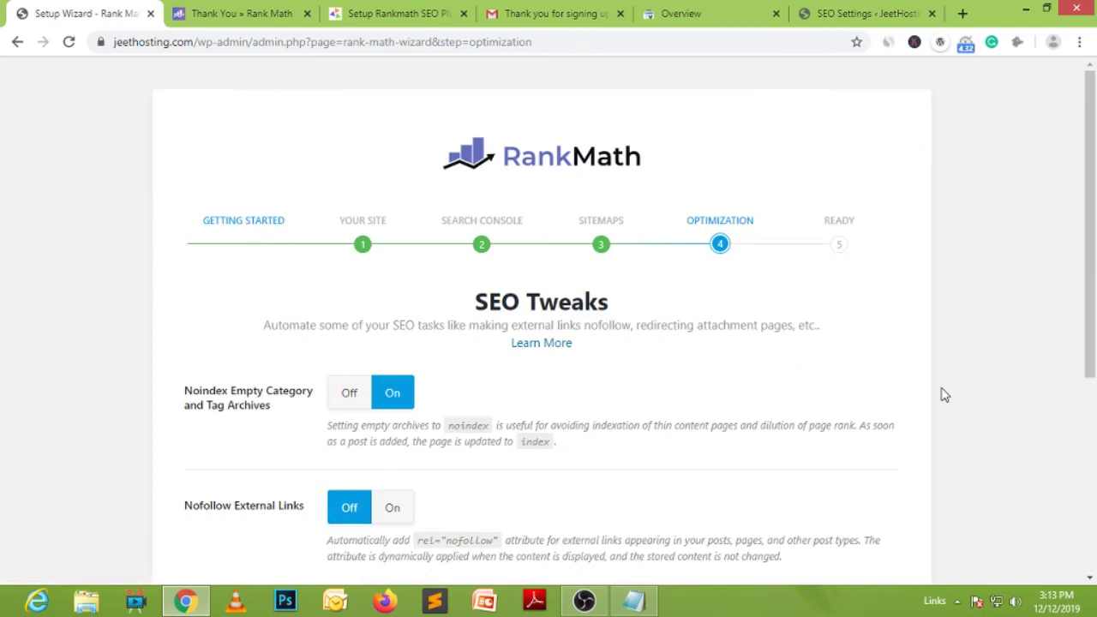
Turn on Nofollow External Links in the SEO Tweaks and save the optimization step.
scroll(944, 394, down, 1)
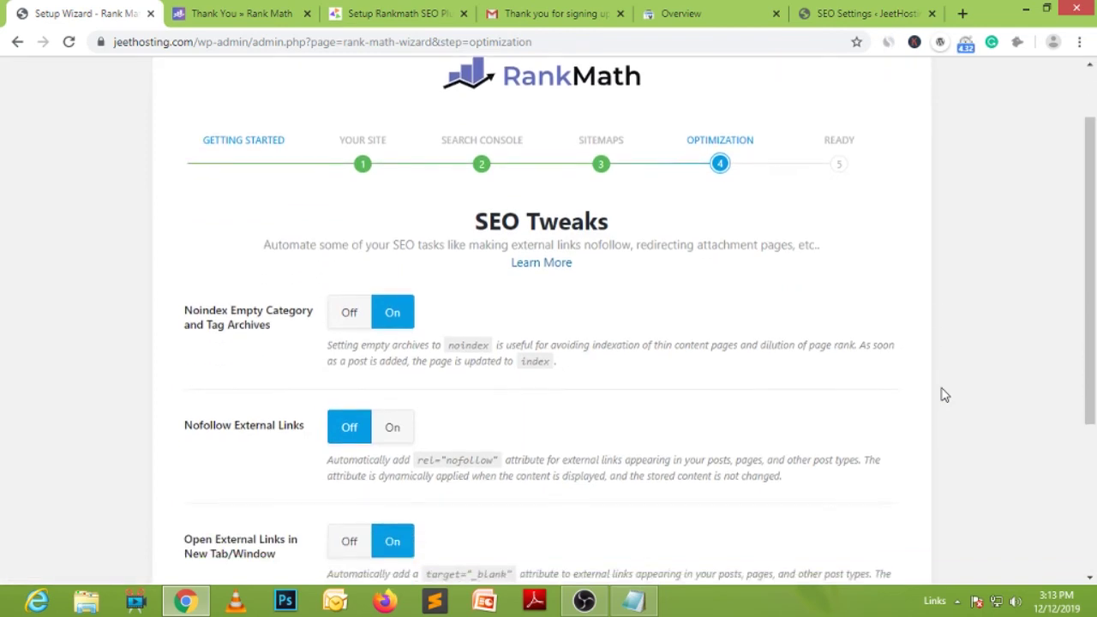
scroll(944, 394, down, 1)
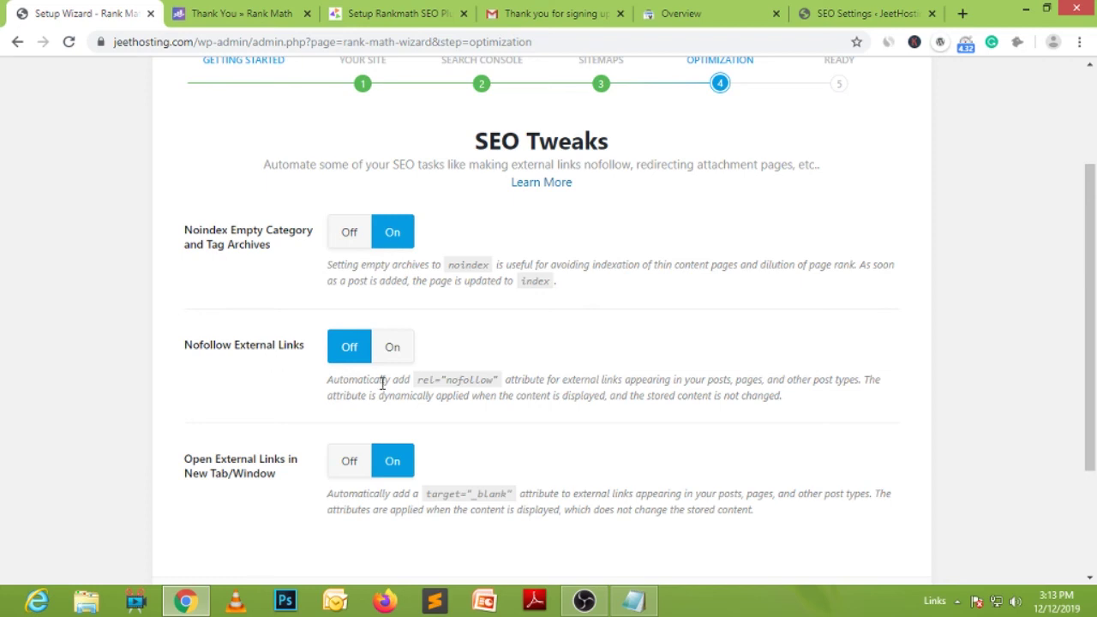
click(389, 350)
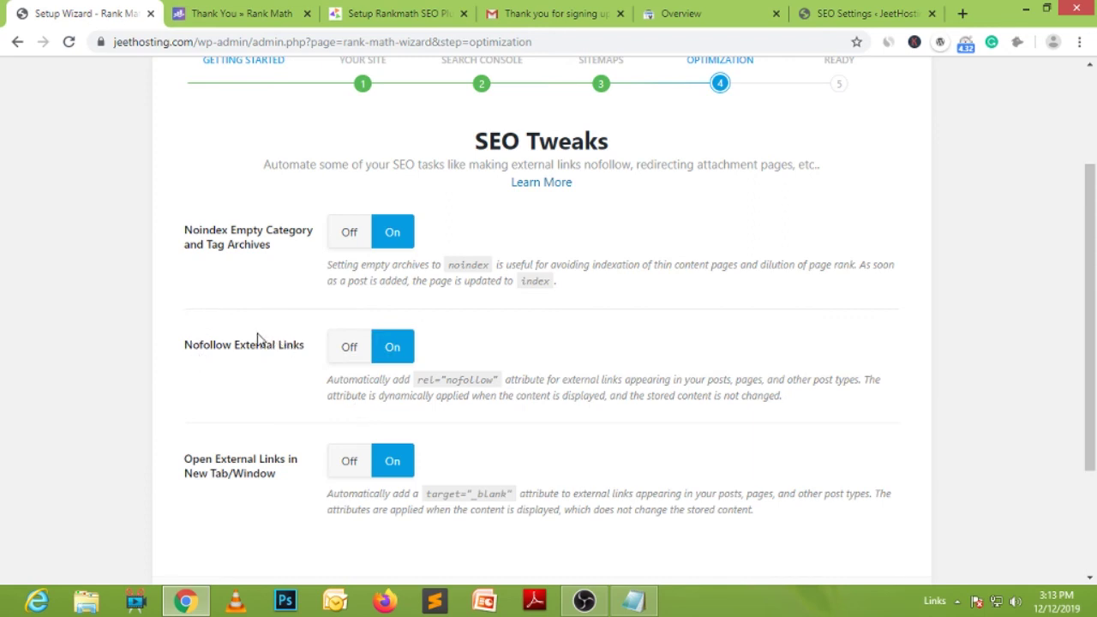
scroll(637, 380, down, 2)
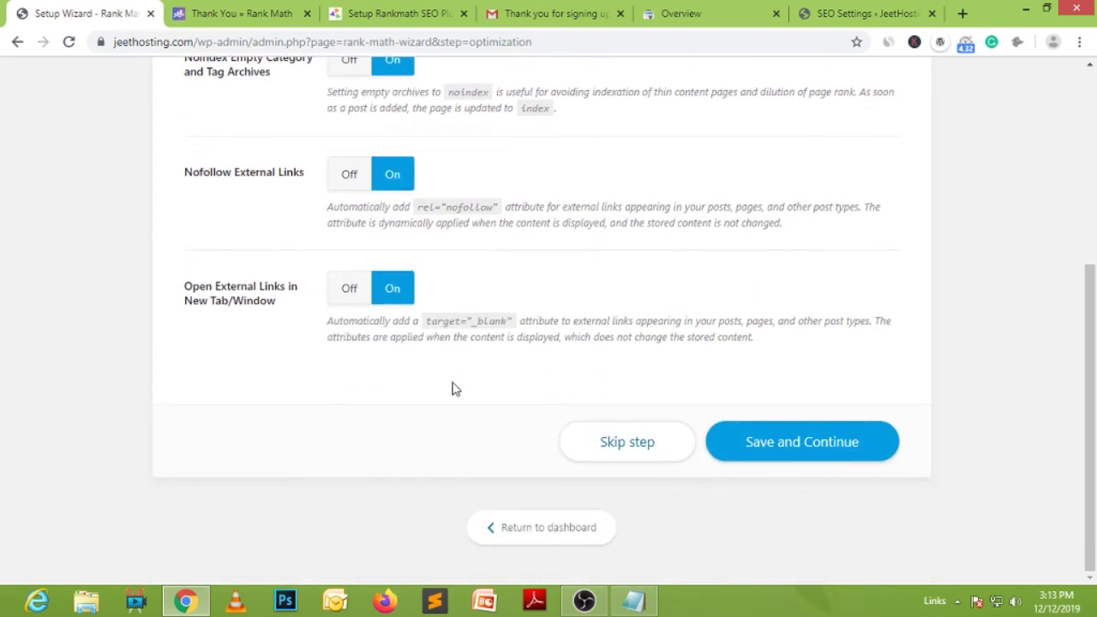
click(843, 451)
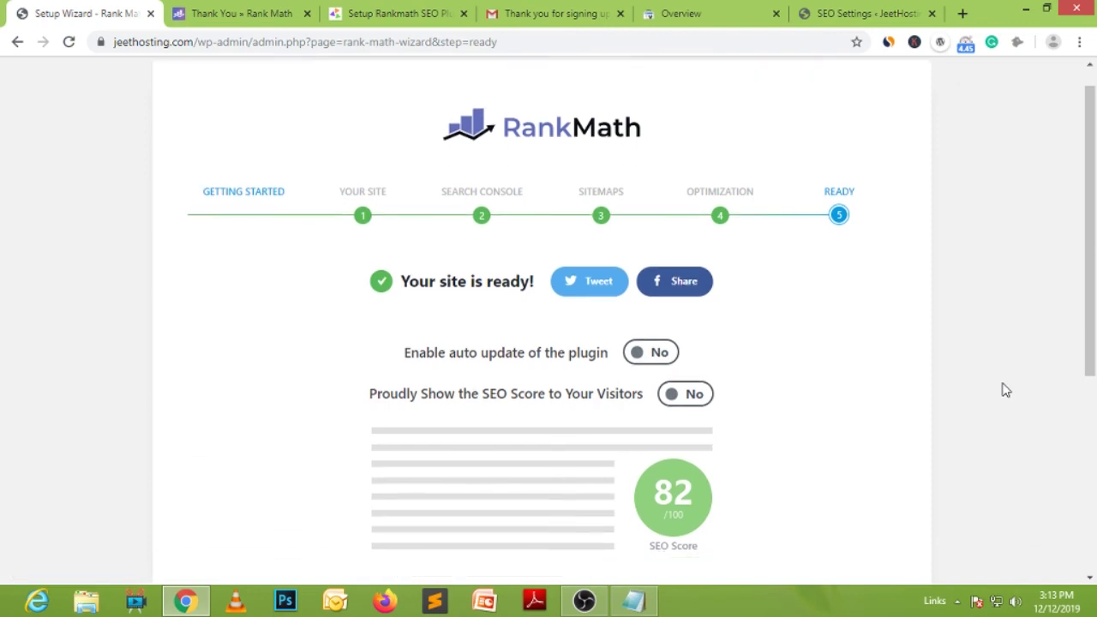
Leave the completed setup wizard for the dashboard and open the Local SEO section of Rank Math's Titles & Meta settings.
scroll(1006, 390, down, 1)
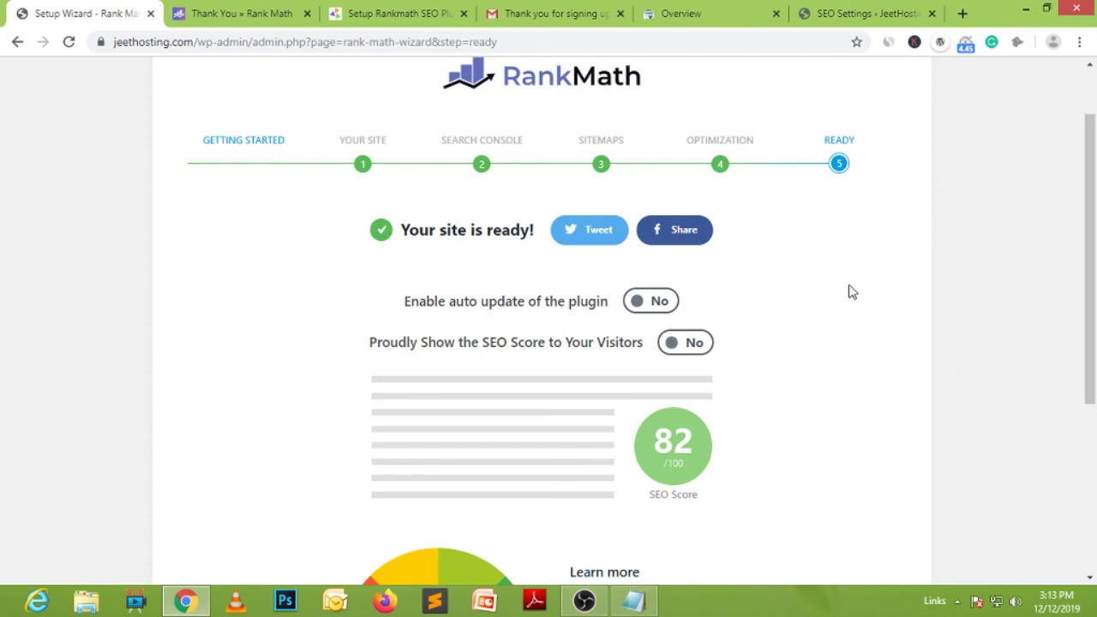
scroll(851, 292, down, 3)
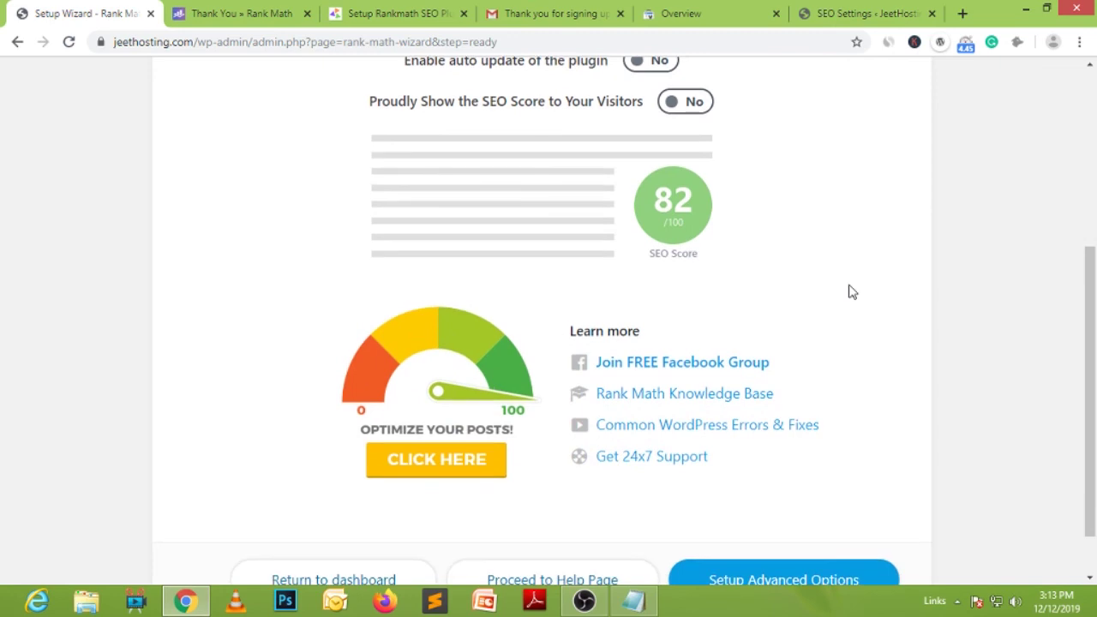
scroll(851, 293, down, 1)
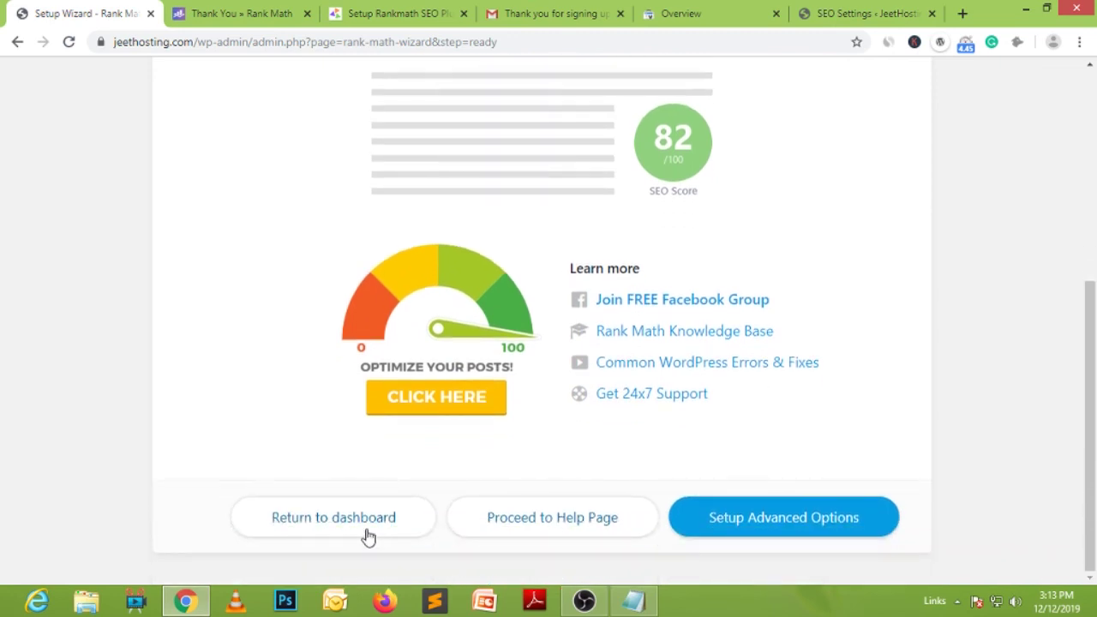
click(335, 529)
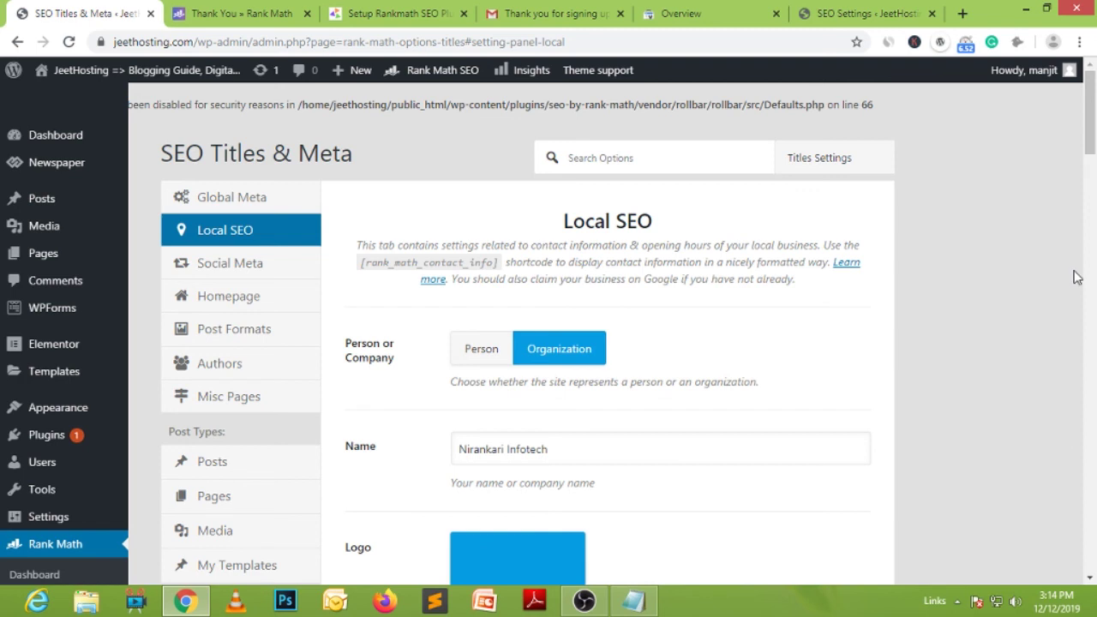
Leave the Local SEO settings and open the site's list of installed plugins.
scroll(1077, 277, down, 3)
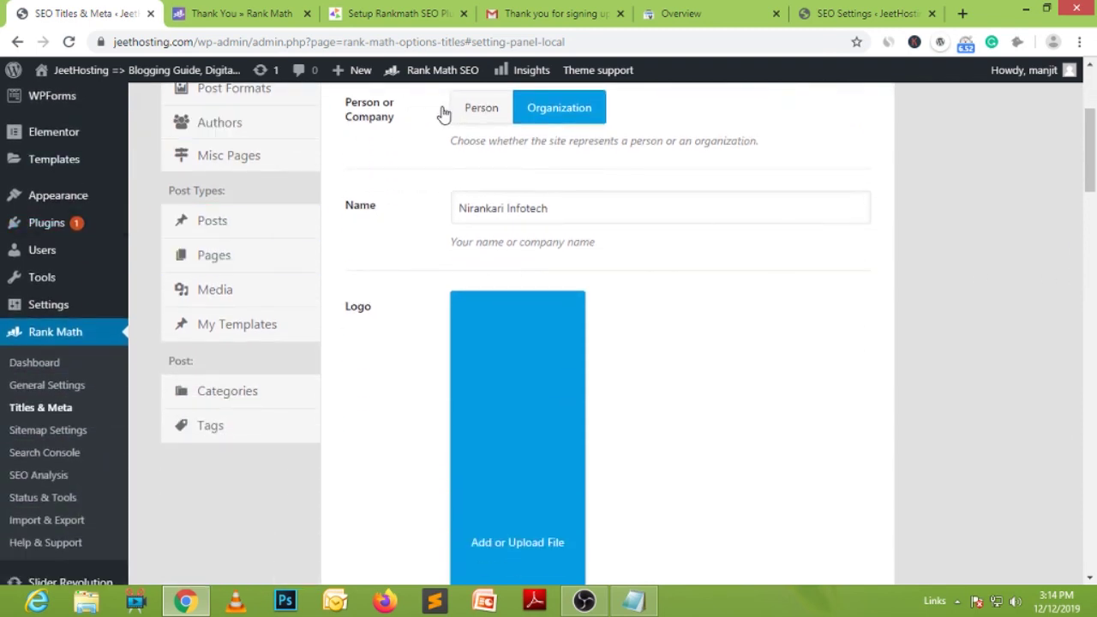
scroll(66, 443, down, 1)
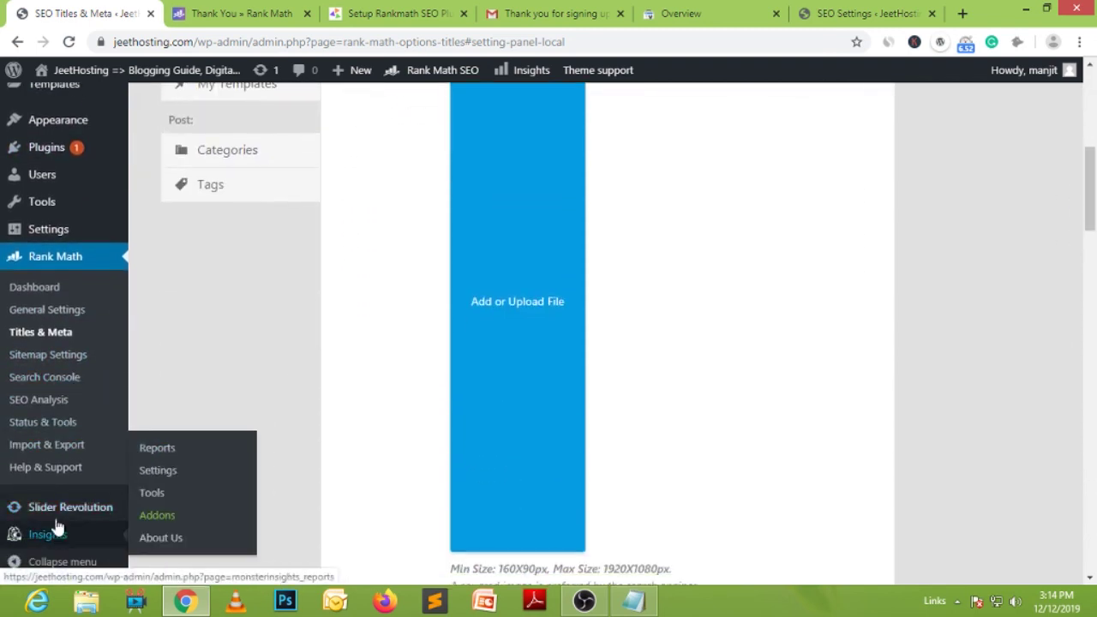
scroll(41, 243, up, 2)
mouse_move(52, 344)
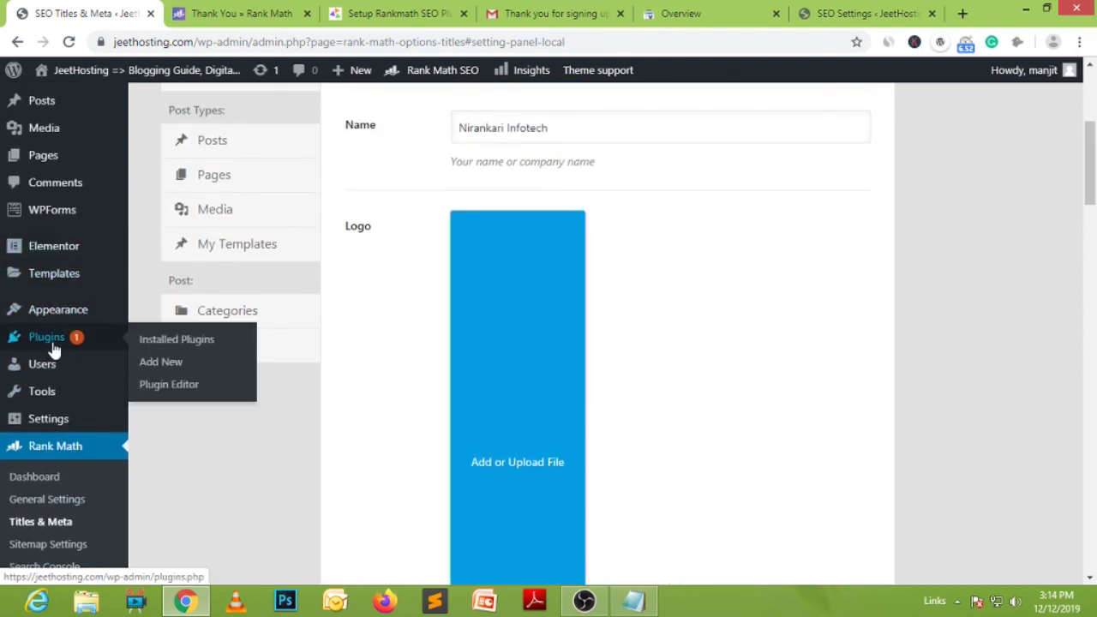
click(180, 342)
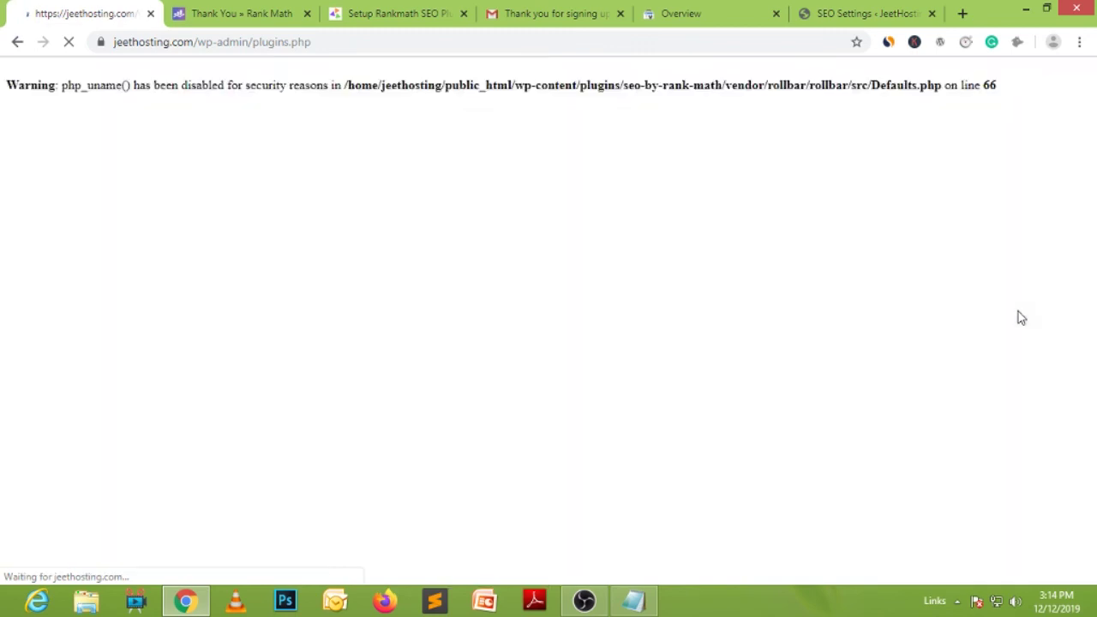
Delete the inactive Yoast SEO plugin and its data from the installed plugins.
scroll(423, 326, down, 2)
scroll(423, 326, down, 4)
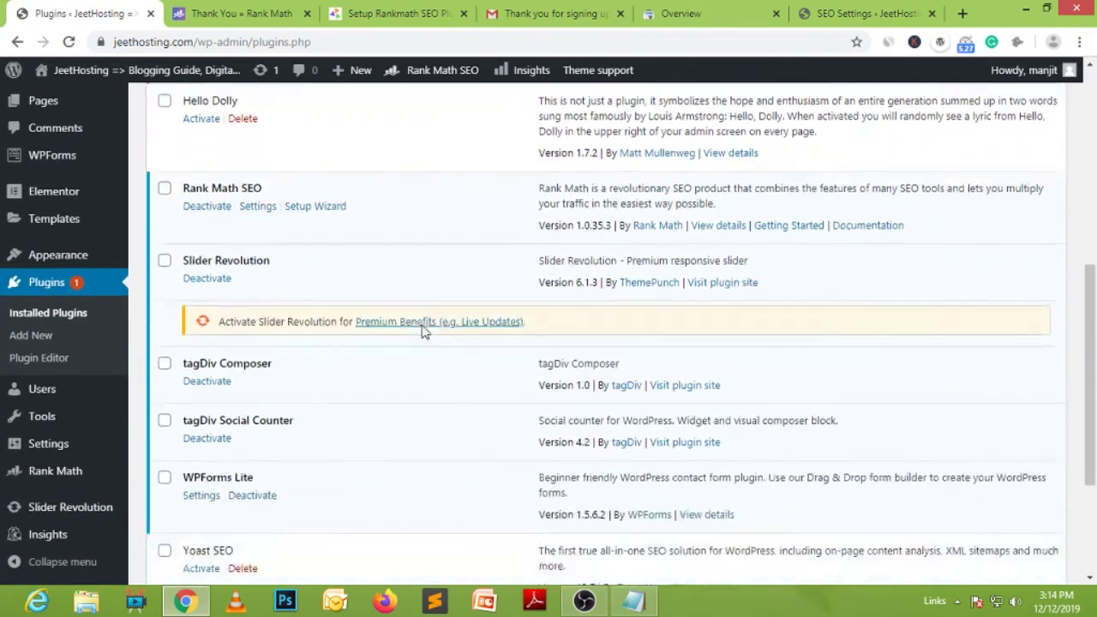
scroll(422, 332, down, 3)
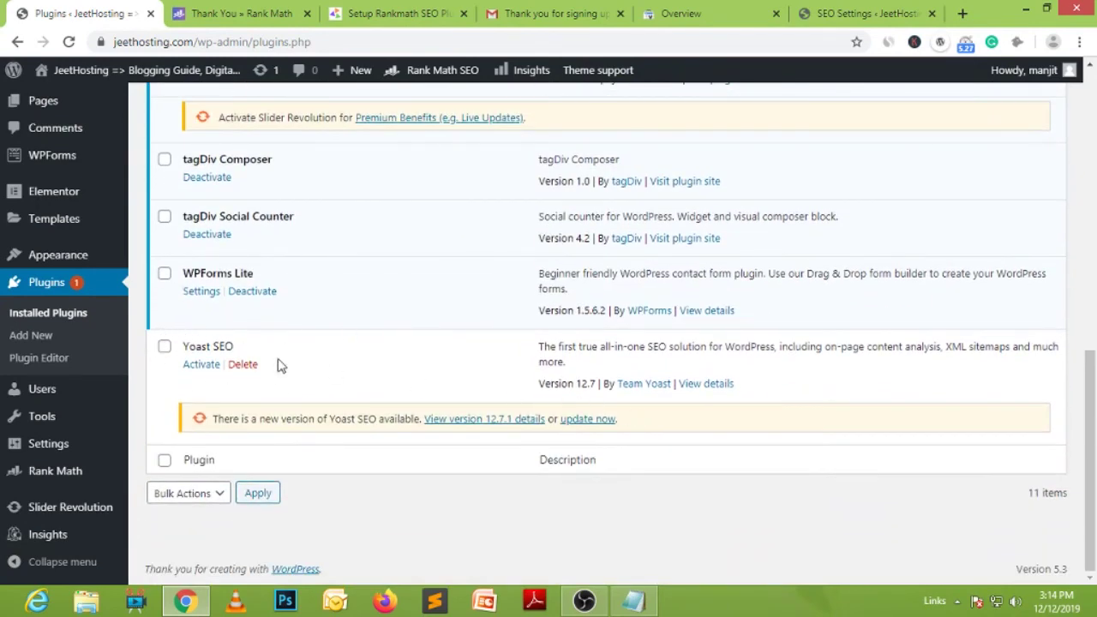
click(242, 365)
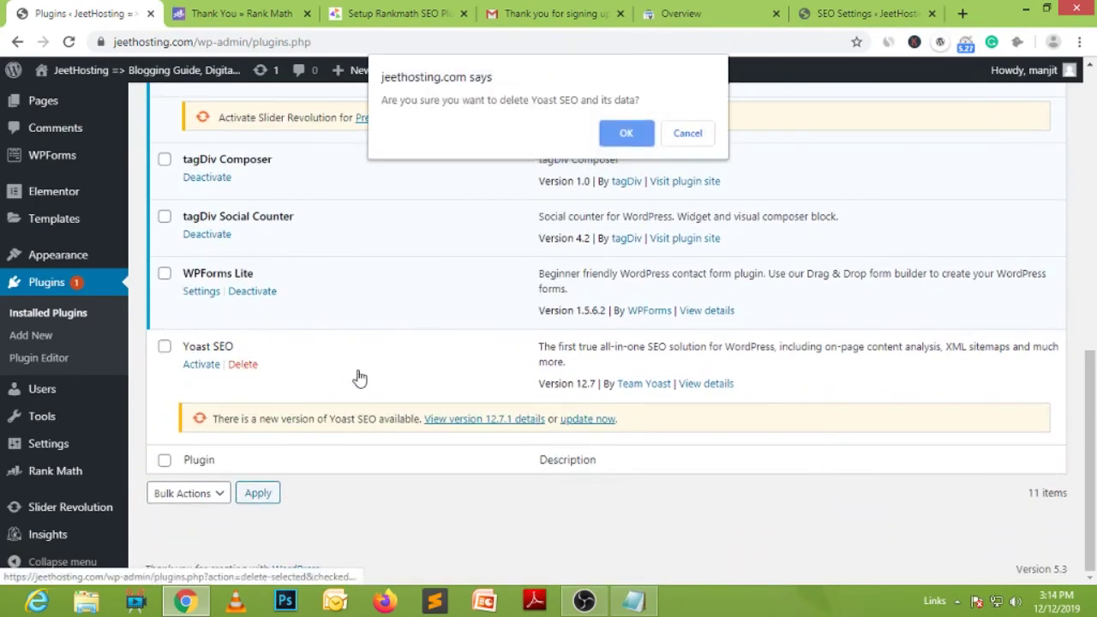
click(630, 134)
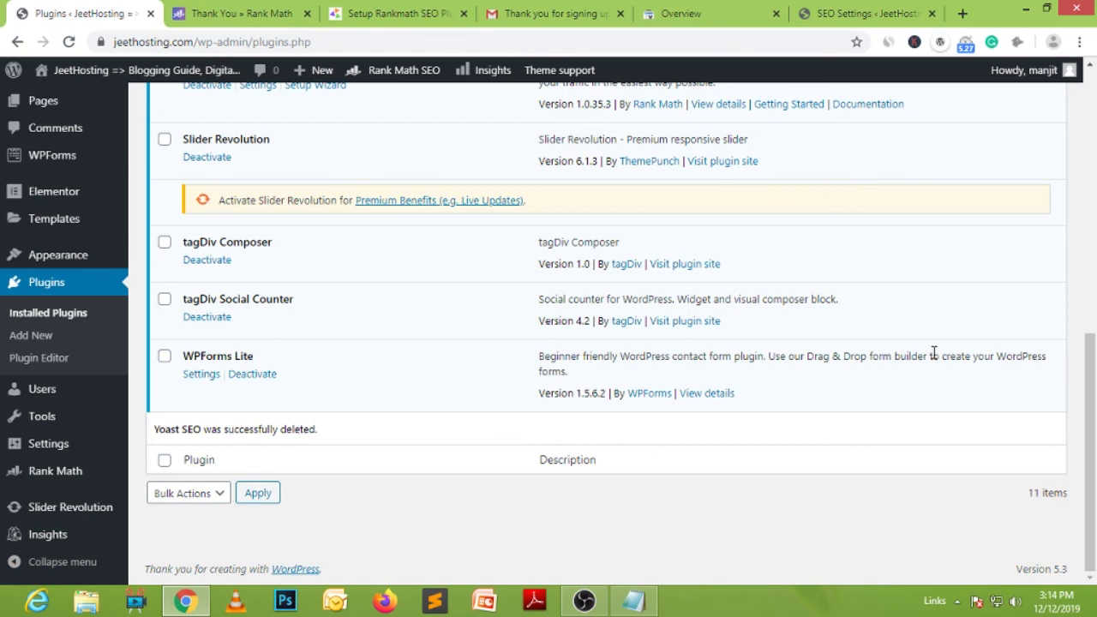
scroll(935, 354, up, 10)
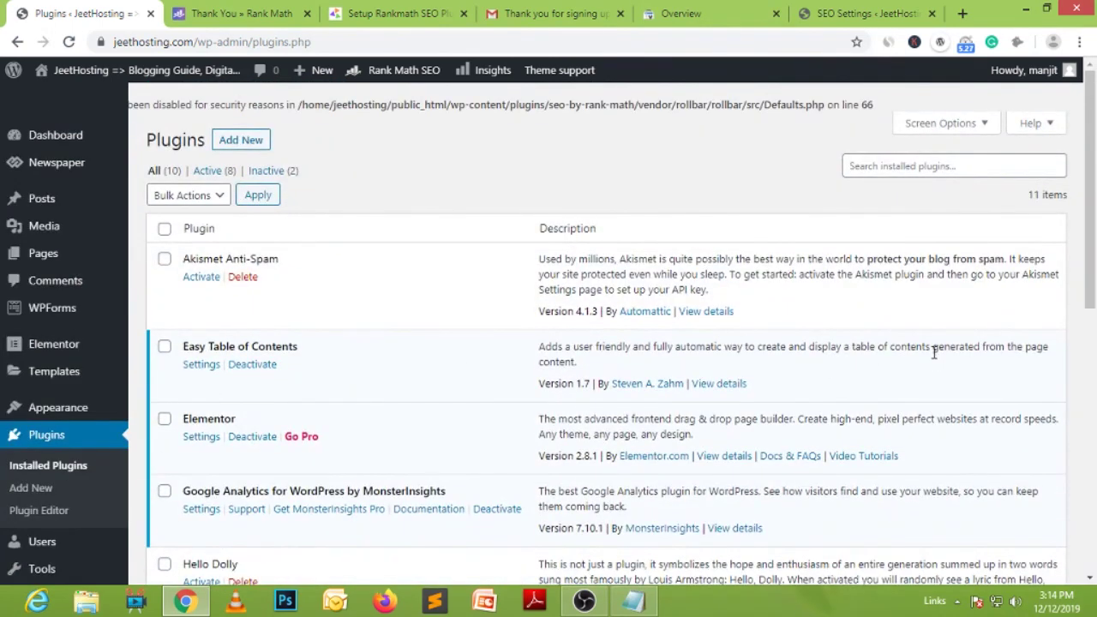
Switch to the blog post about setting up the Rank Math SEO plugin for WordPress step by step.
click(479, 24)
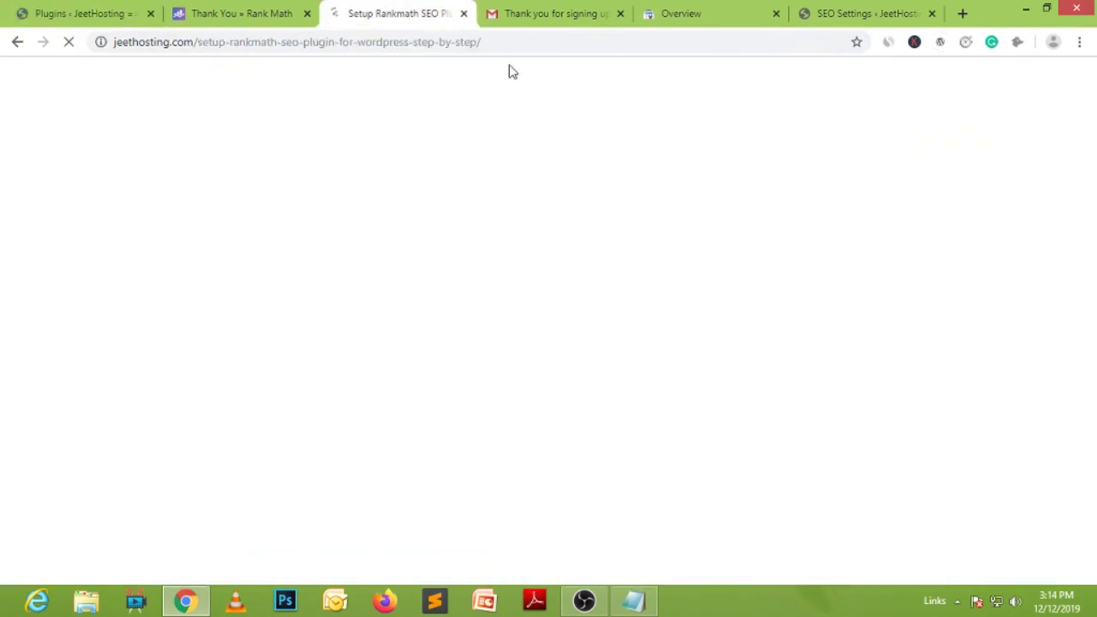